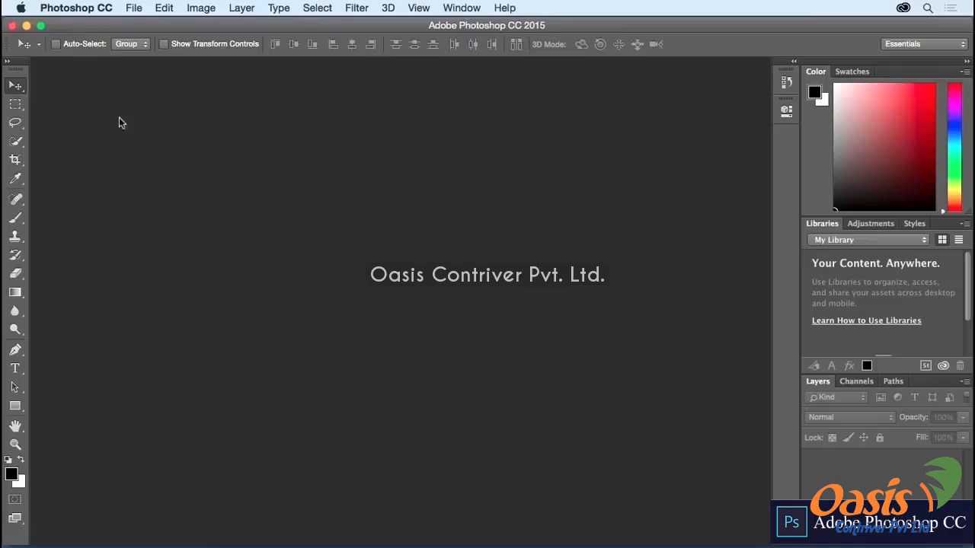
Step: Look through the Packard images in the 01 Interface folder of Exercise Files using the Open command, without opening any
click(137, 9)
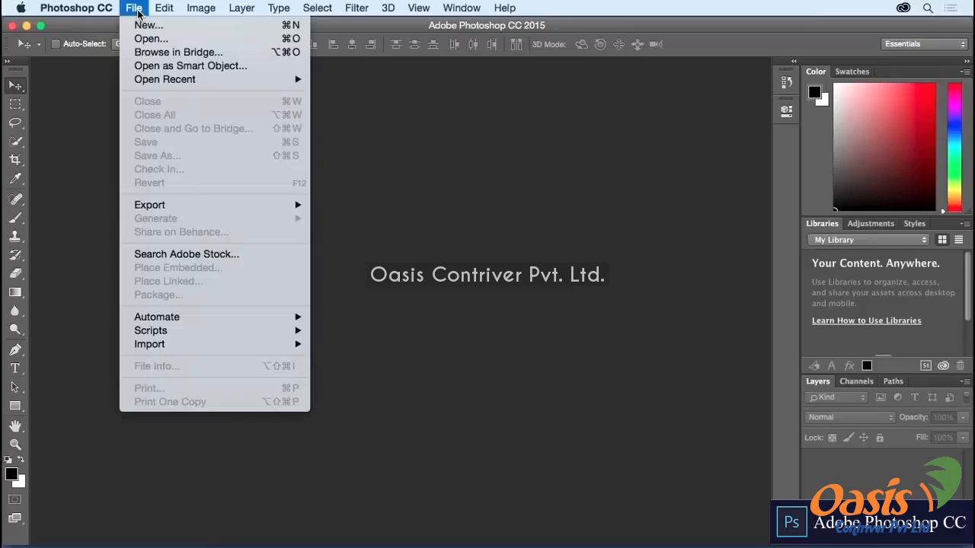
click(207, 42)
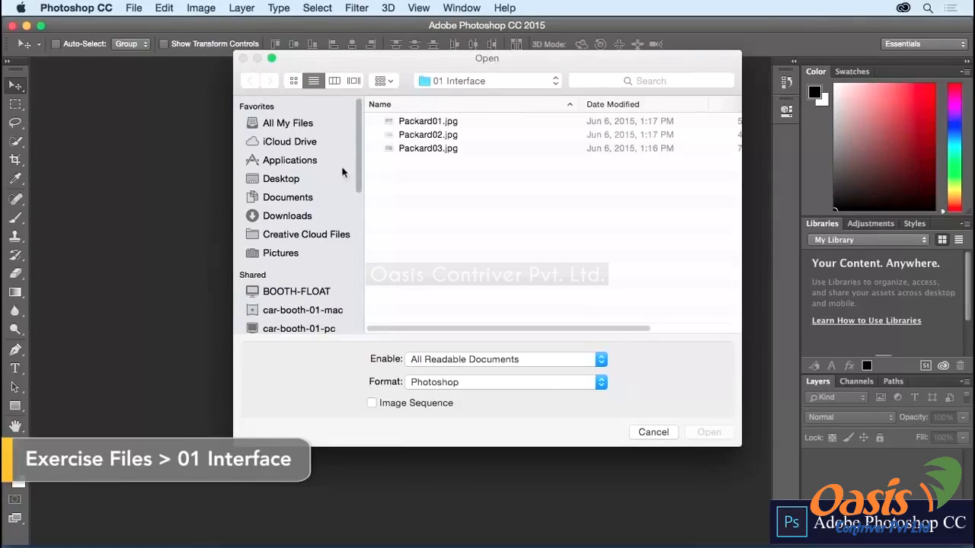
click(476, 81)
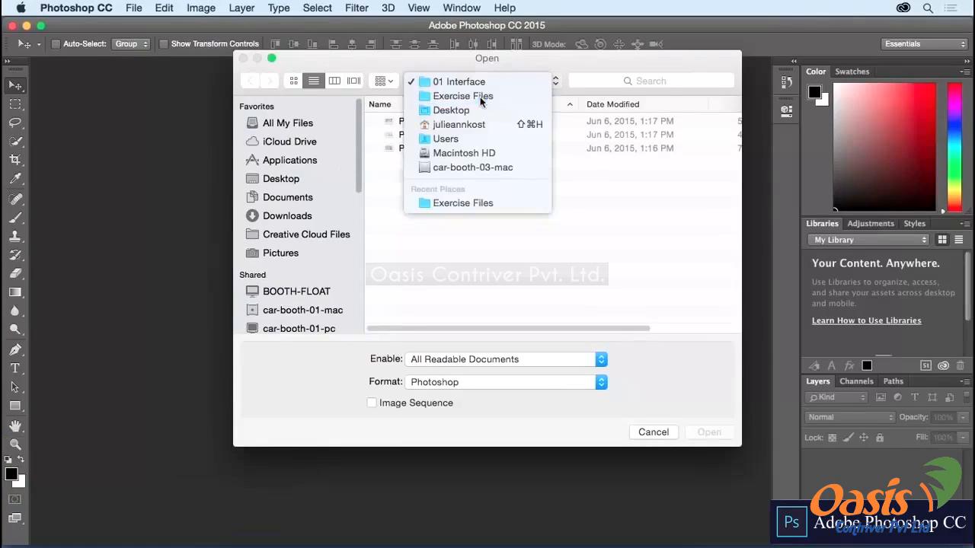
click(480, 96)
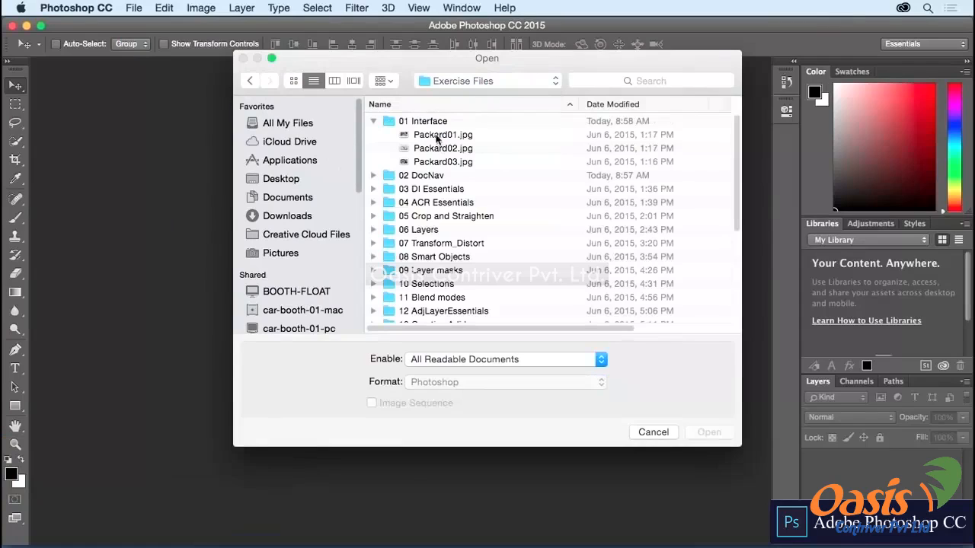
click(437, 137)
click(434, 149)
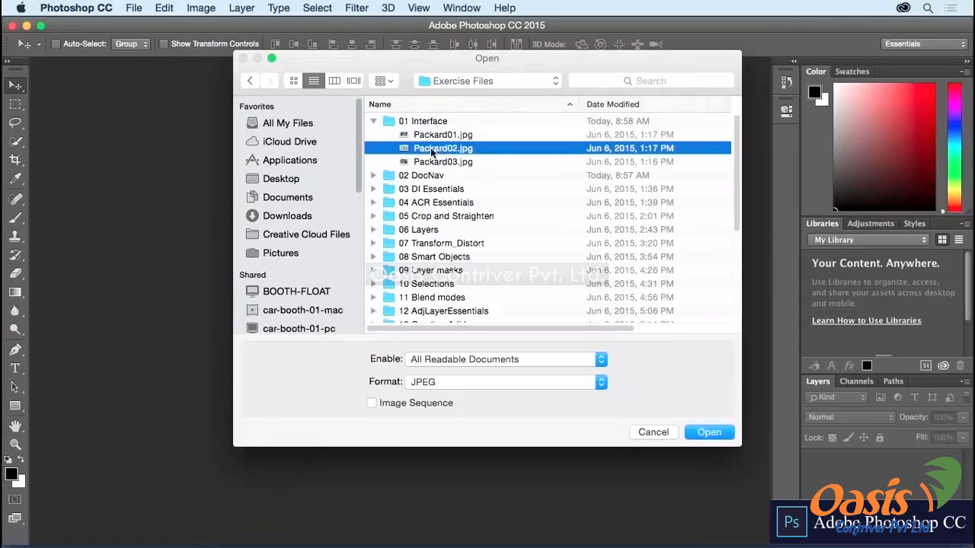
click(432, 163)
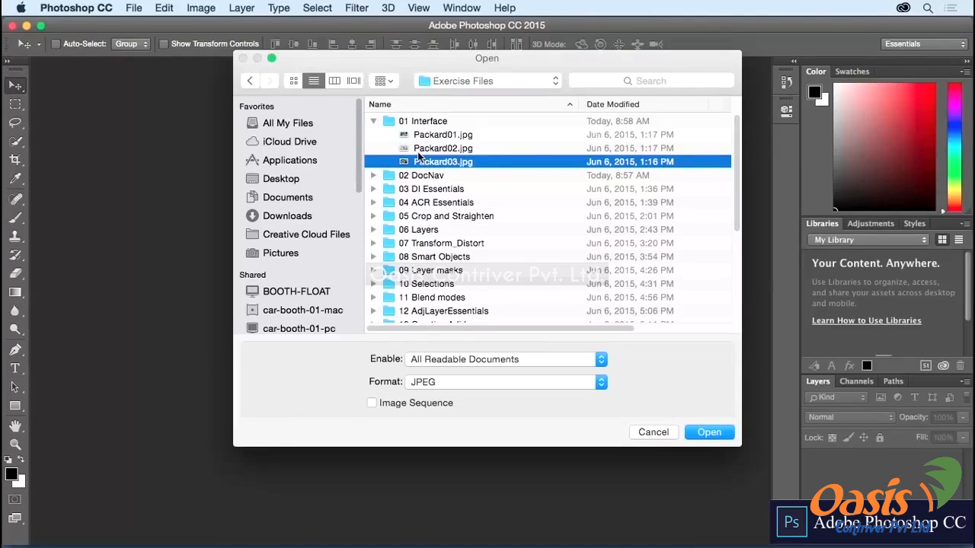
click(660, 434)
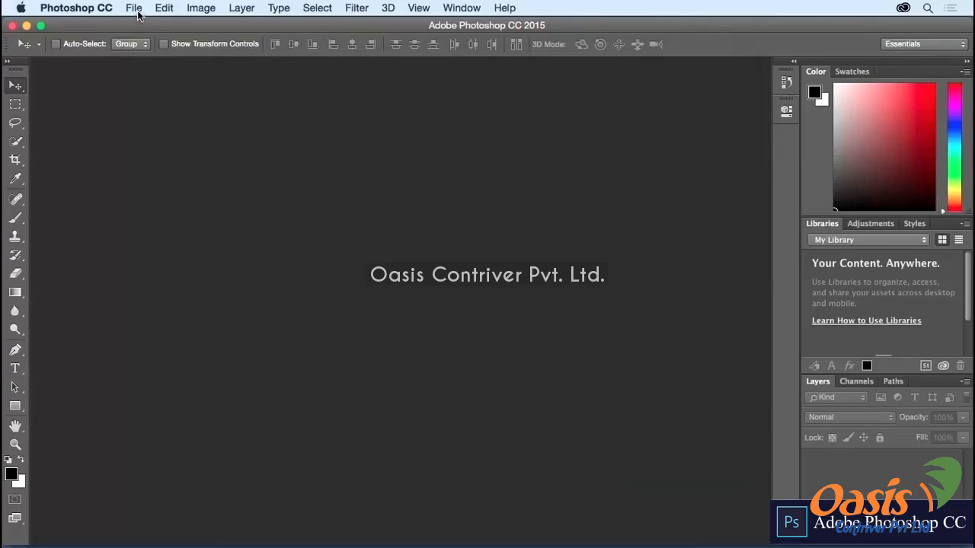
Step: Switch to Adobe Bridge with Browse in Bridge, open the 01 Interface folder and preview Packard01.jpg
click(136, 9)
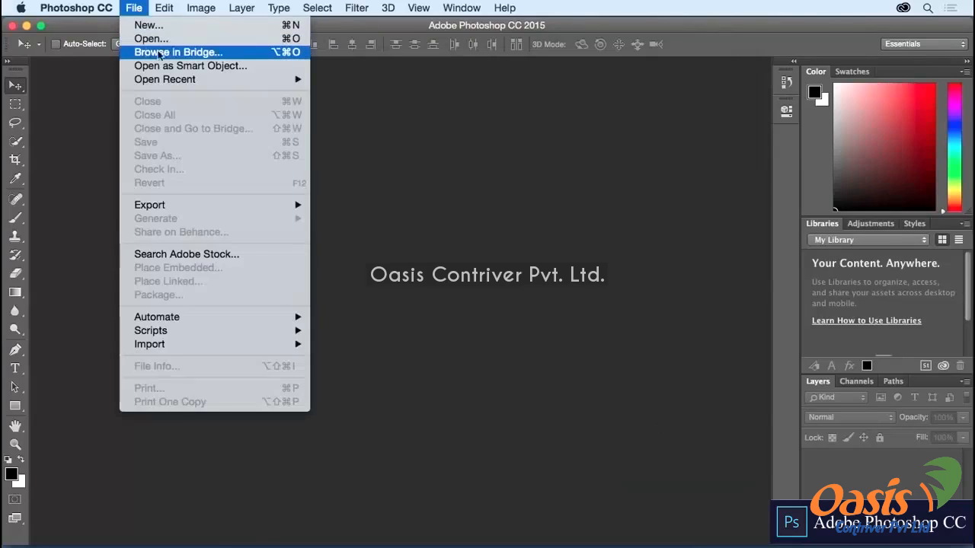
click(240, 55)
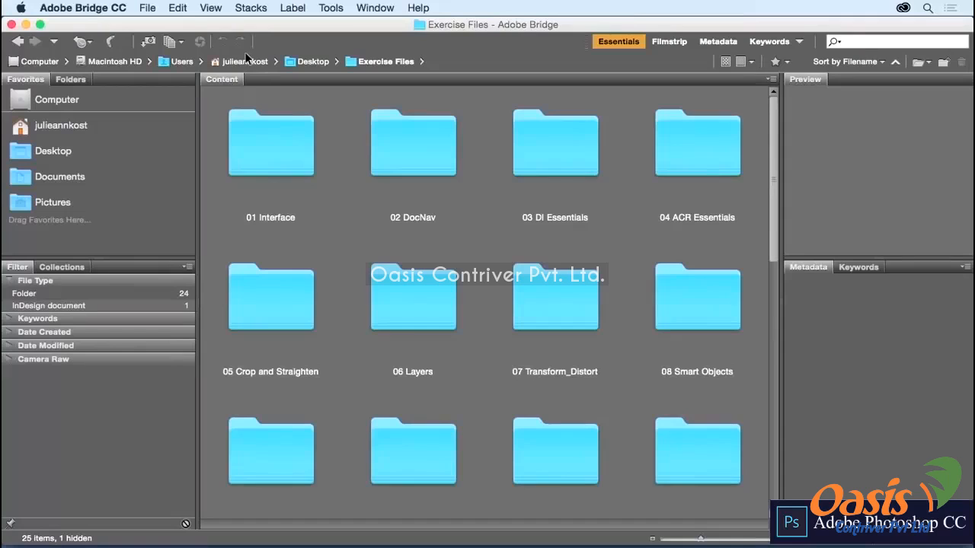
click(260, 145)
double_click(259, 146)
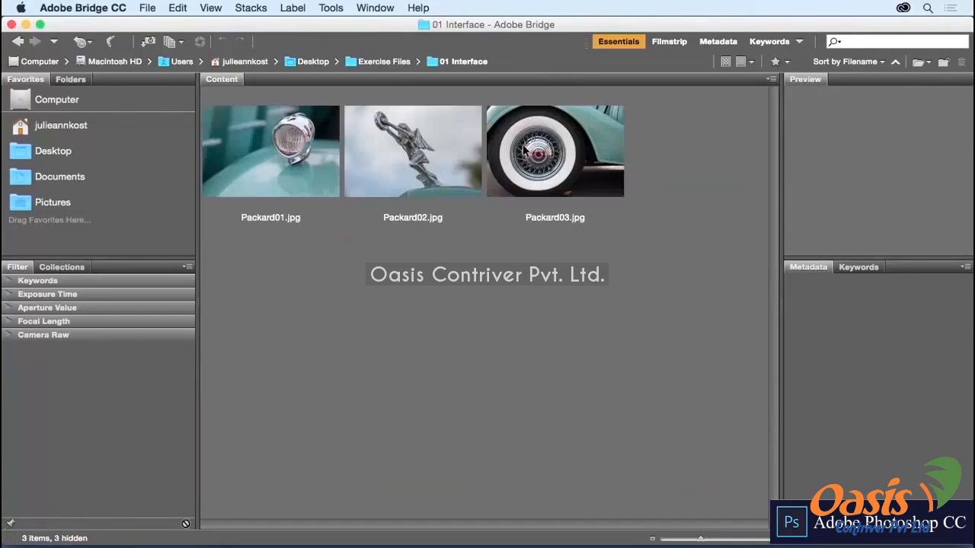
click(289, 138)
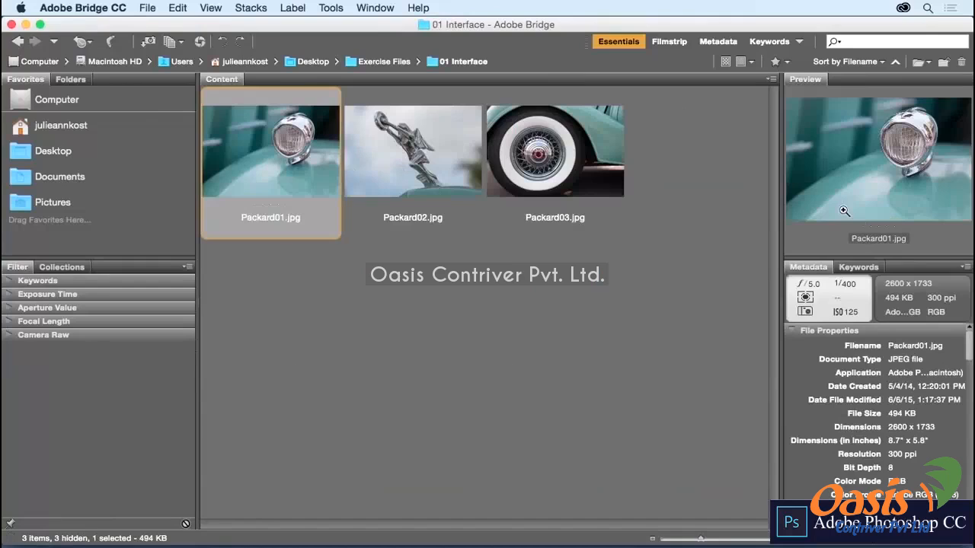
Step: Browse the 02 DocNav, 03 DI Essentials and 04 ACR Essentials folders in the folder tree and return to 01 Interface
click(70, 79)
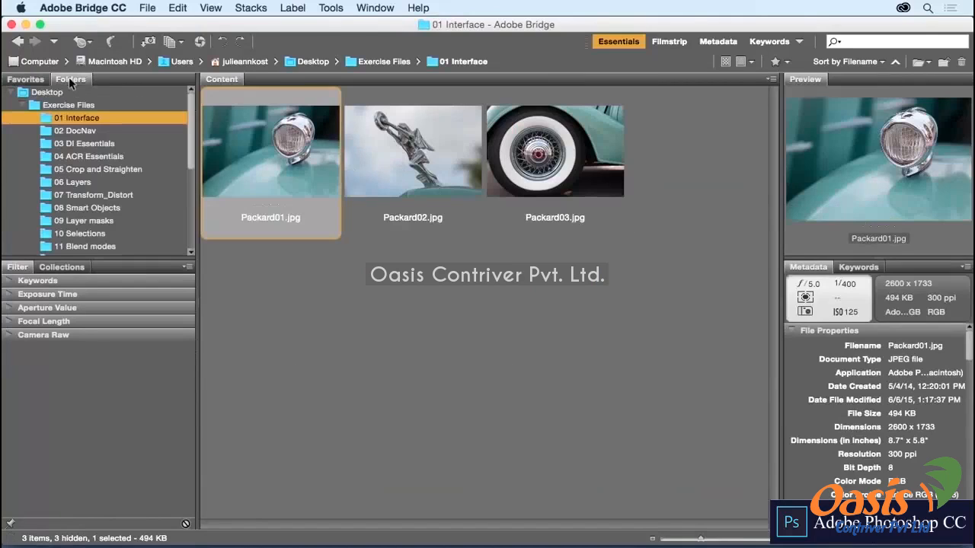
click(81, 131)
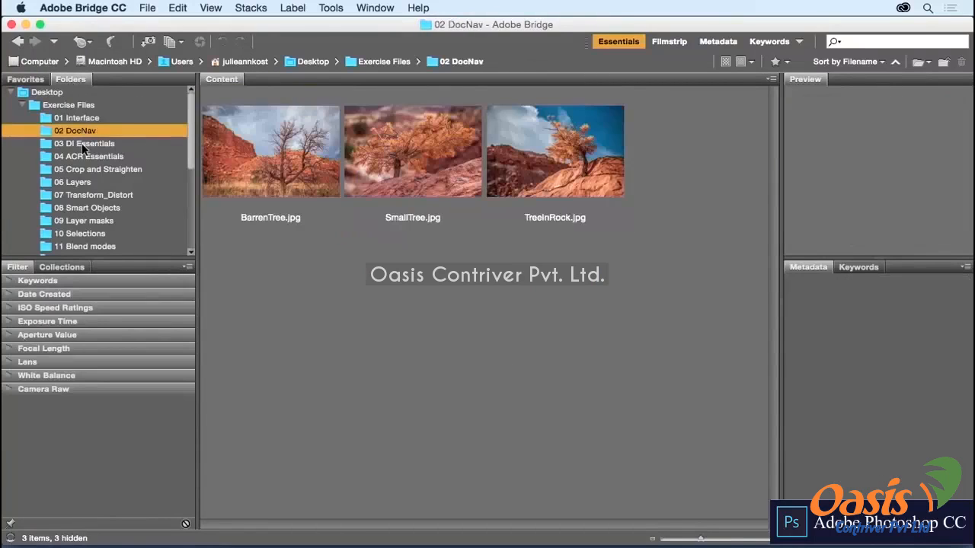
click(83, 144)
click(83, 155)
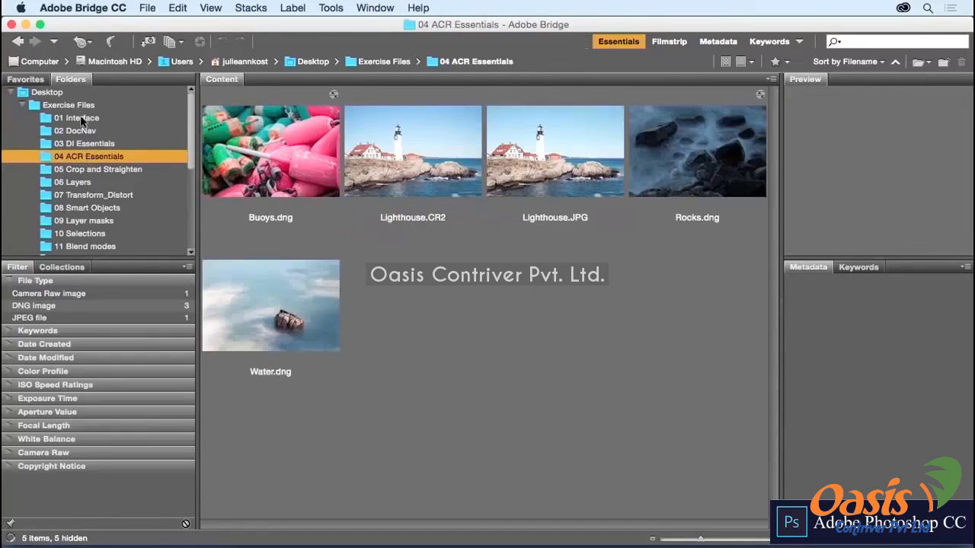
click(82, 119)
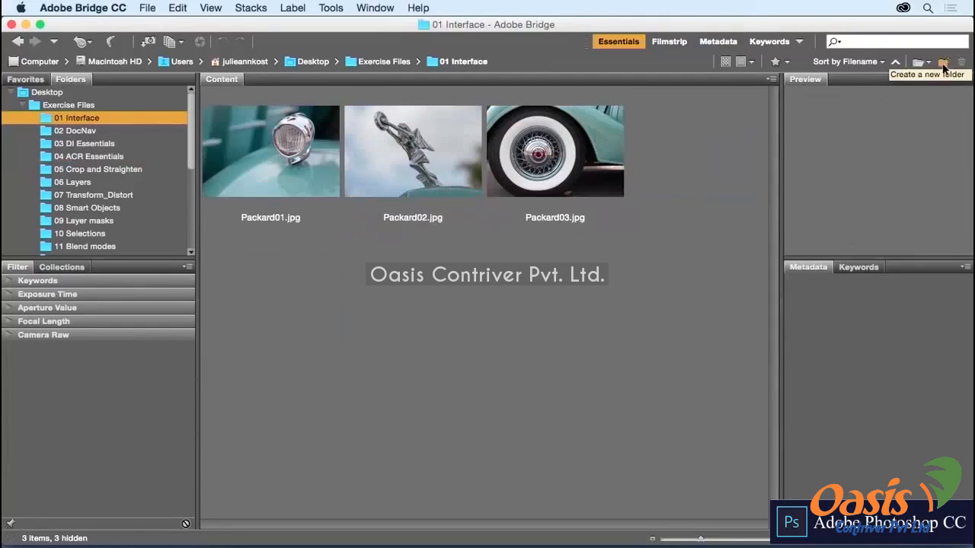
Step: Open Packard01.jpg from Bridge in Photoshop and close the image
click(288, 156)
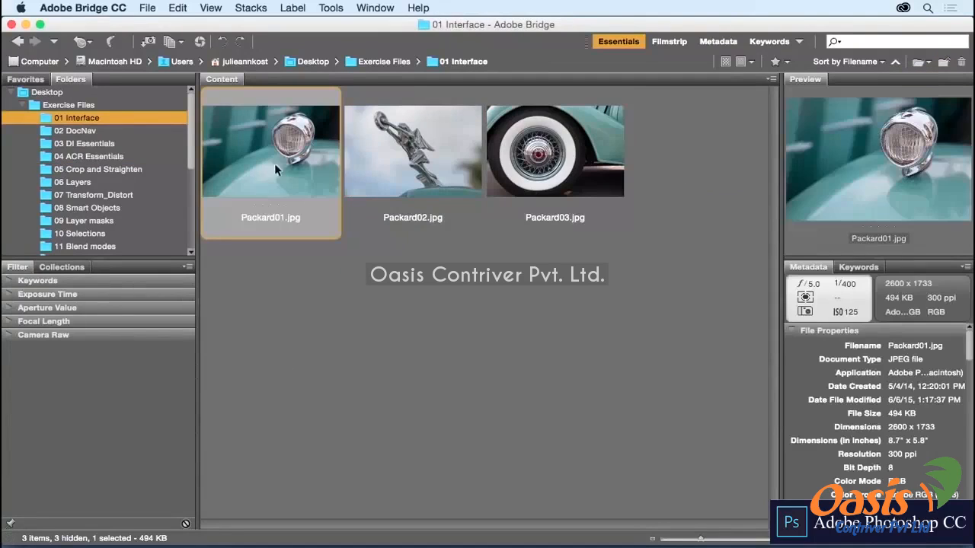
mouse_move(267, 153)
mouse_down()
mouse_move(161, 138)
mouse_move(157, 184)
mouse_move(150, 119)
mouse_move(260, 145)
mouse_move(265, 158)
mouse_up()
double_click(265, 156)
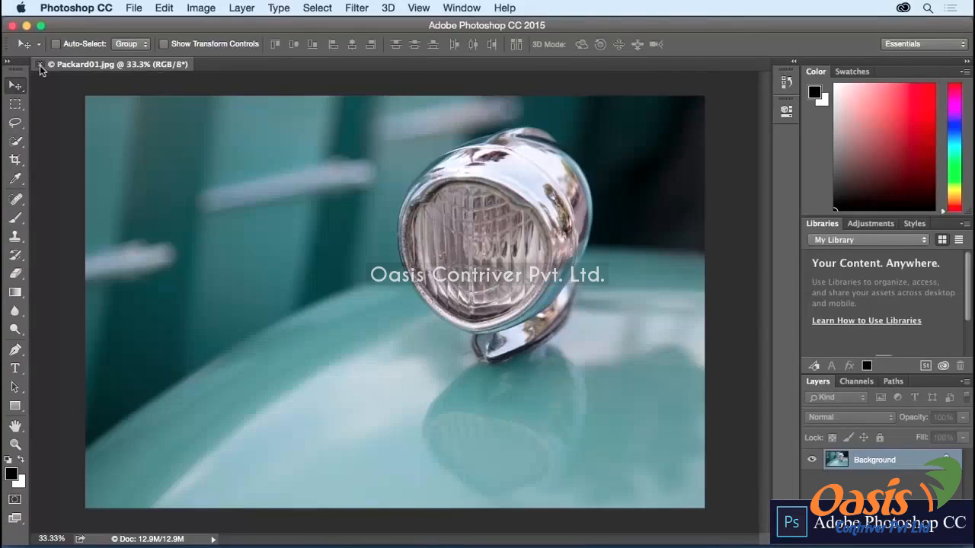
click(41, 65)
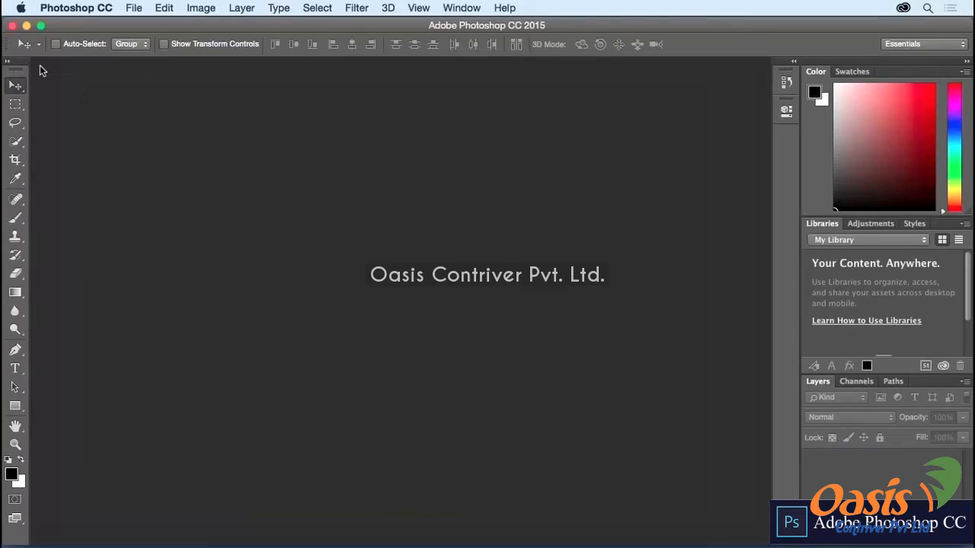
Step: Switch to Bridge with the Browse in Bridge command and return to Photoshop
click(137, 9)
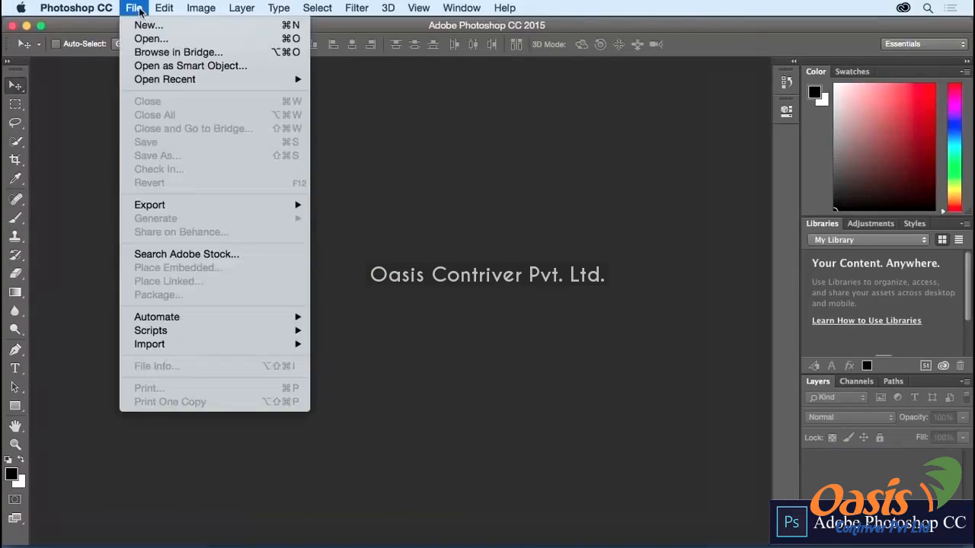
click(283, 55)
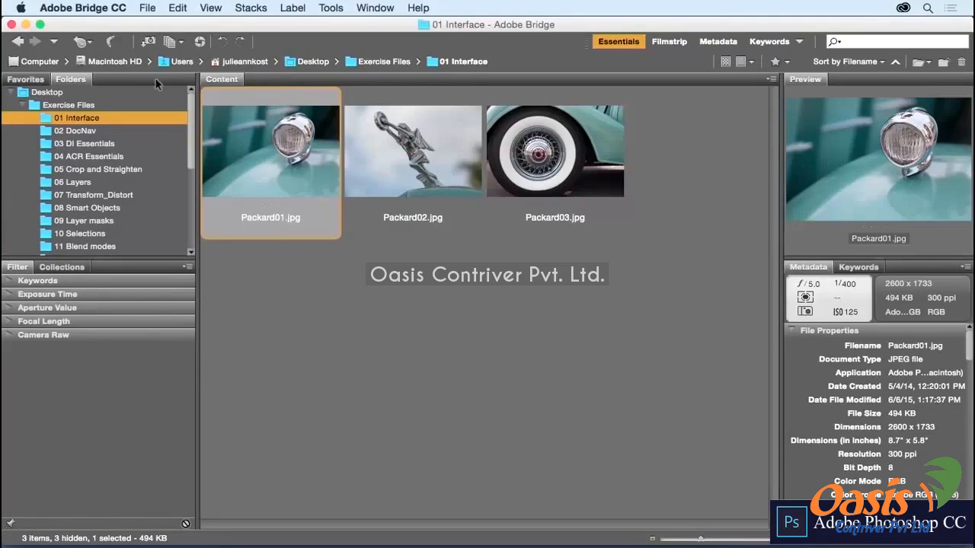
click(113, 42)
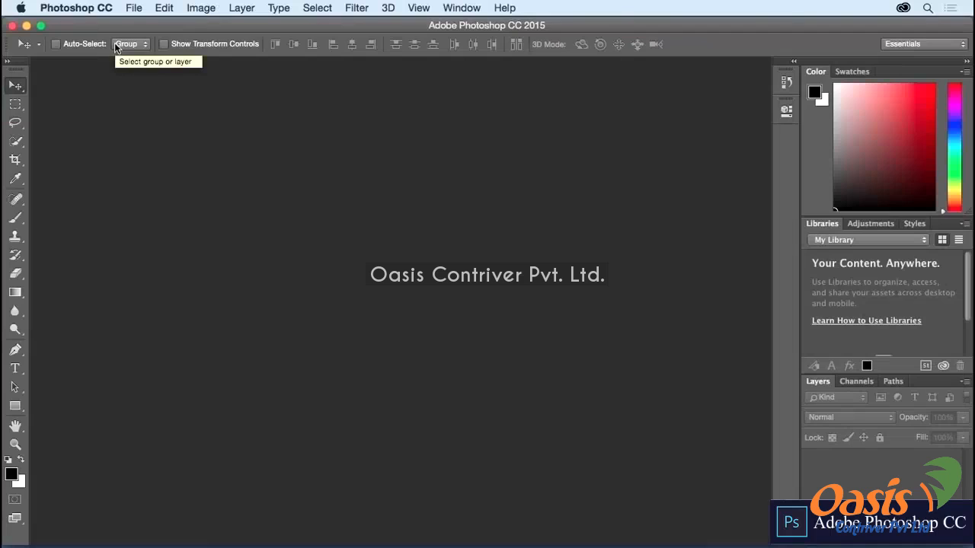
Step: Switch to Bridge, go to the Desktop folder and open Packard04.dng
click(134, 8)
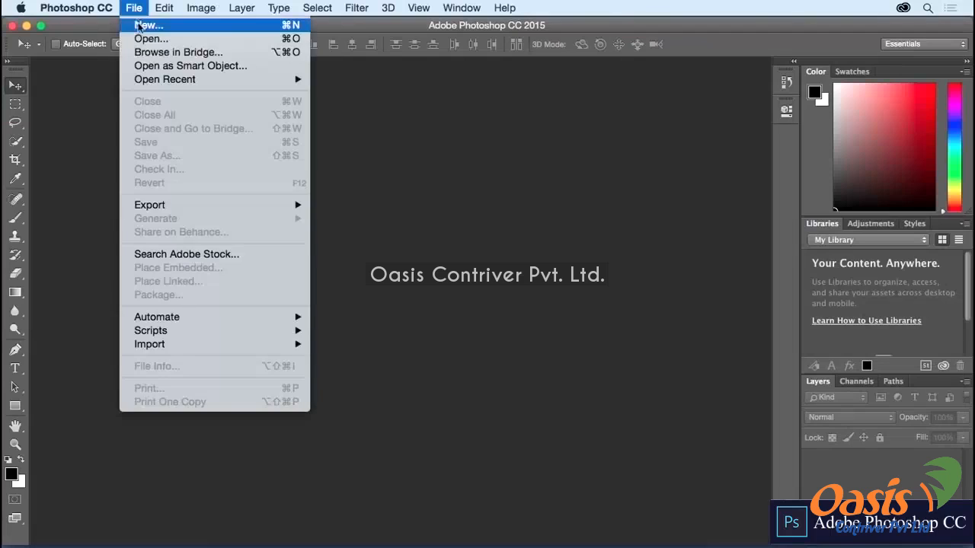
click(229, 53)
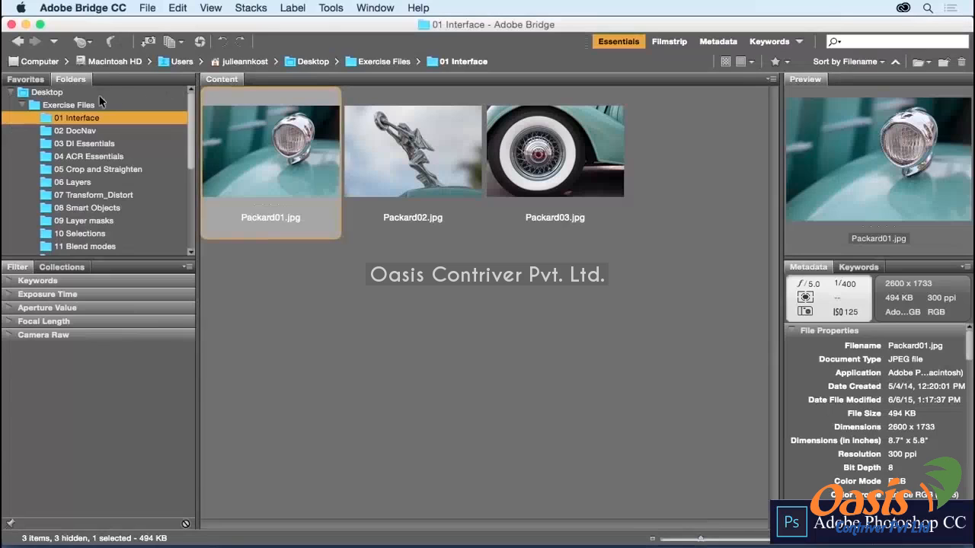
click(60, 92)
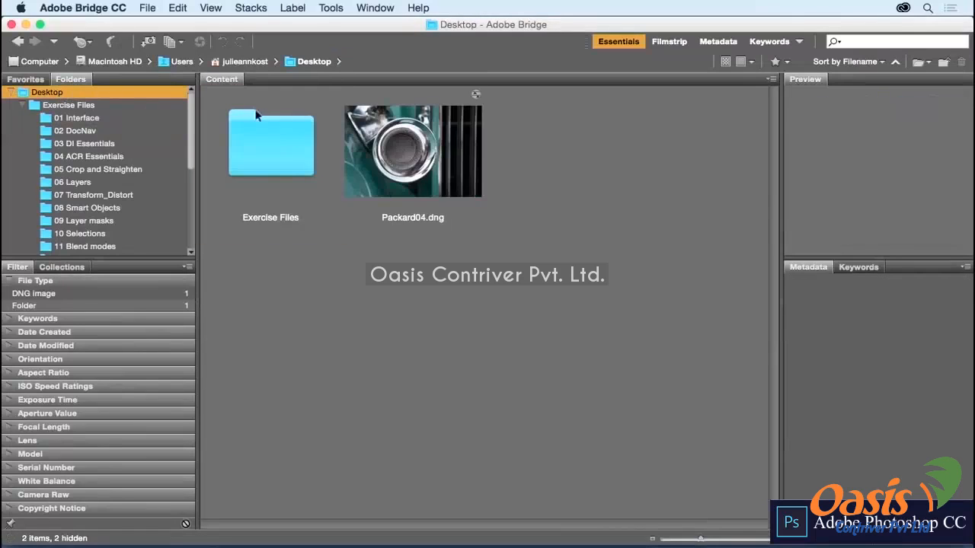
click(394, 187)
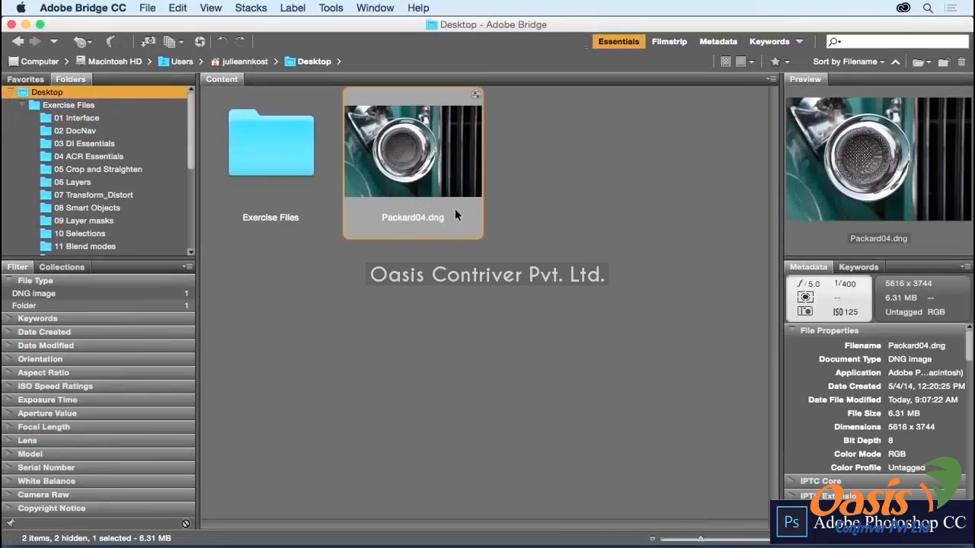
double_click(407, 165)
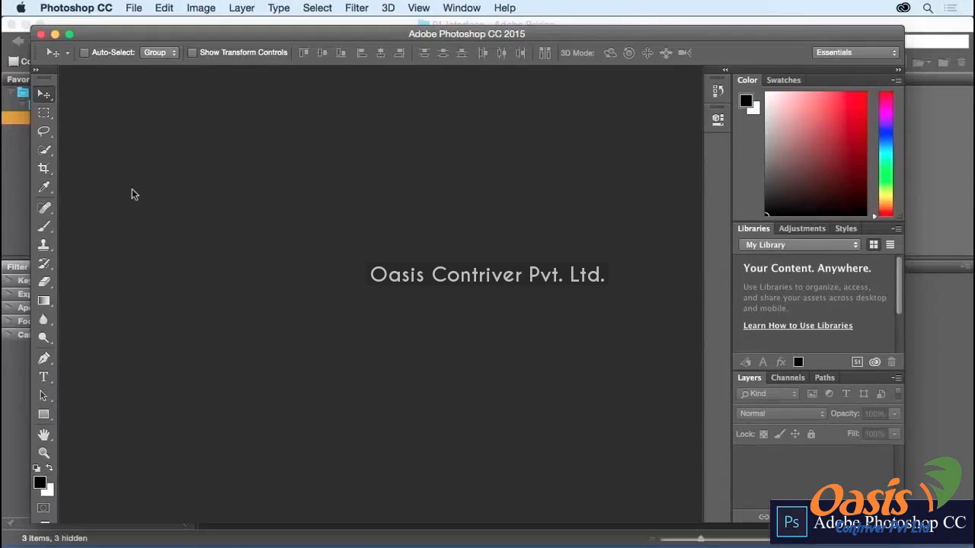
Step: Enlarge the Photoshop window to fill the whole screen
click(70, 35)
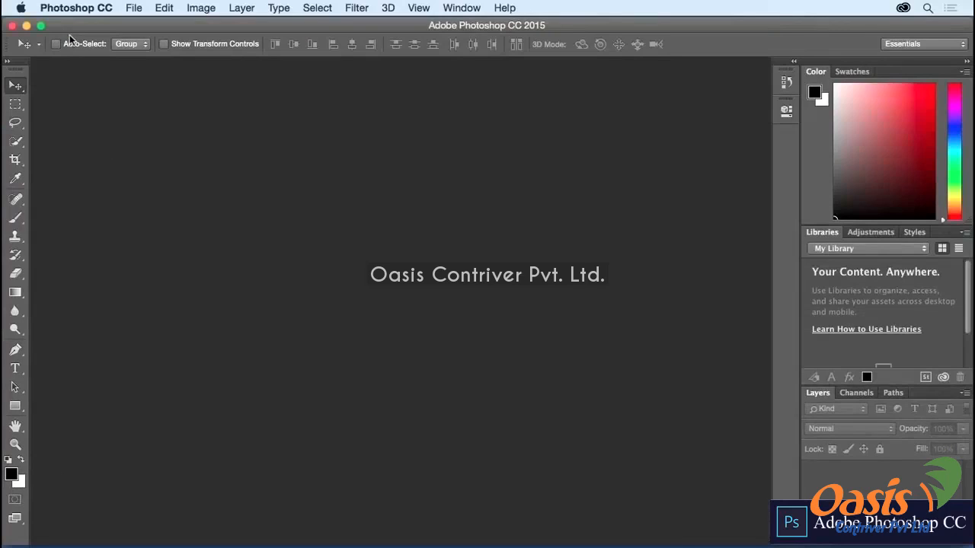
click(135, 10)
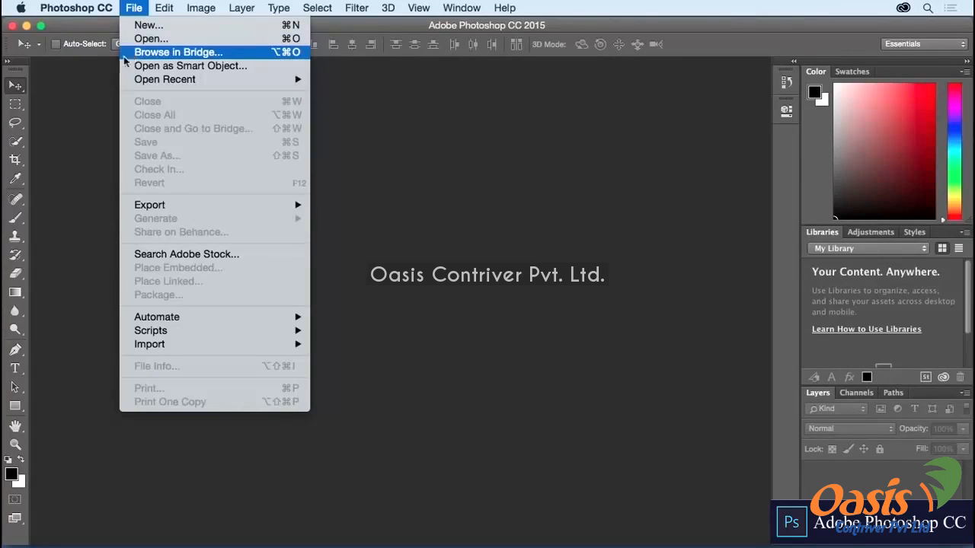
click(90, 75)
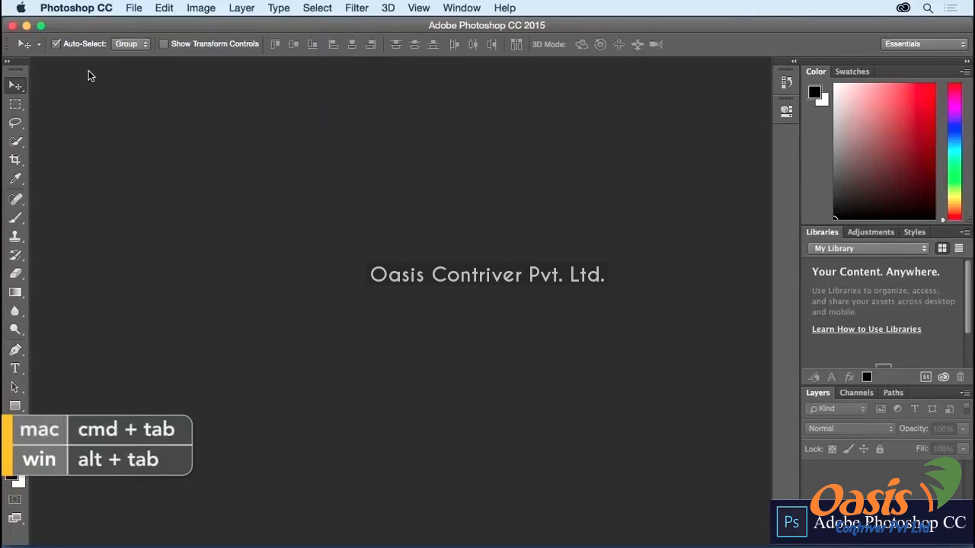
Step: Cycle through the running applications with the system's application switcher
key(super+Tab)
key(super+Tab)
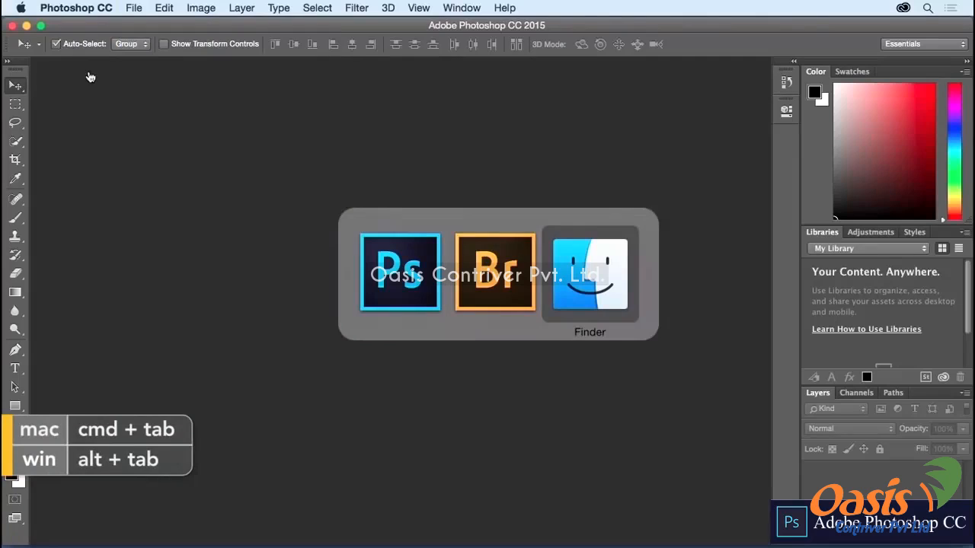
key(super+Tab)
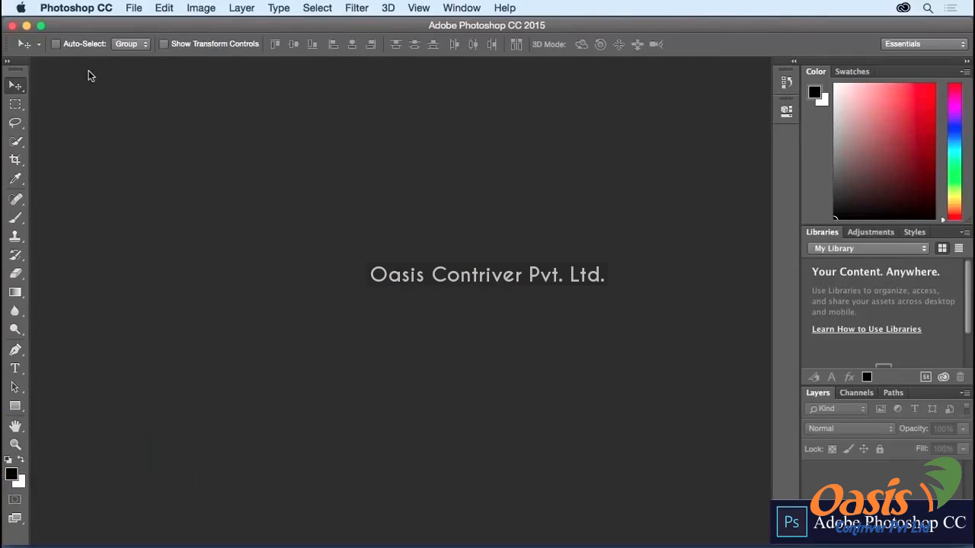
Step: Turn off Photoshop's Application Frame, and switch to the Bridge window behind it and back to Photoshop
click(463, 9)
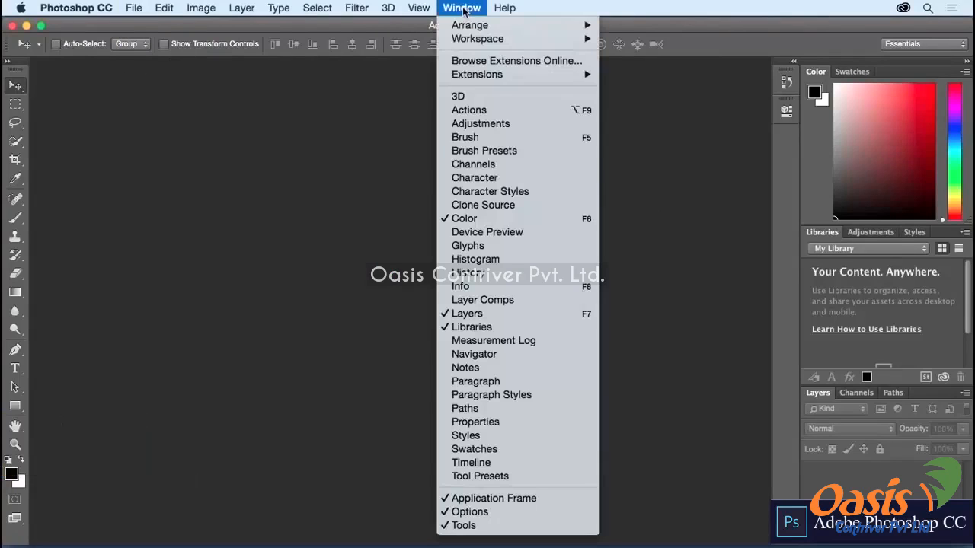
click(523, 500)
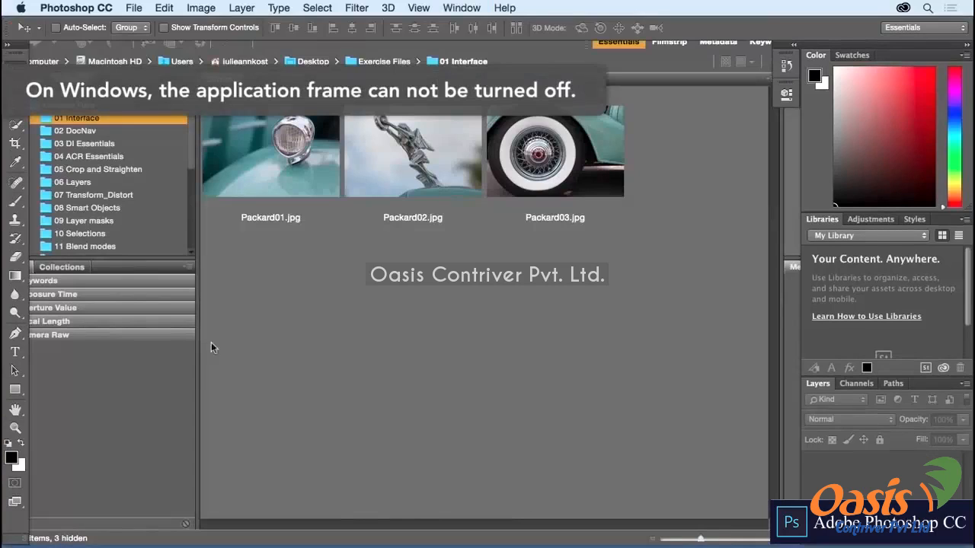
click(281, 316)
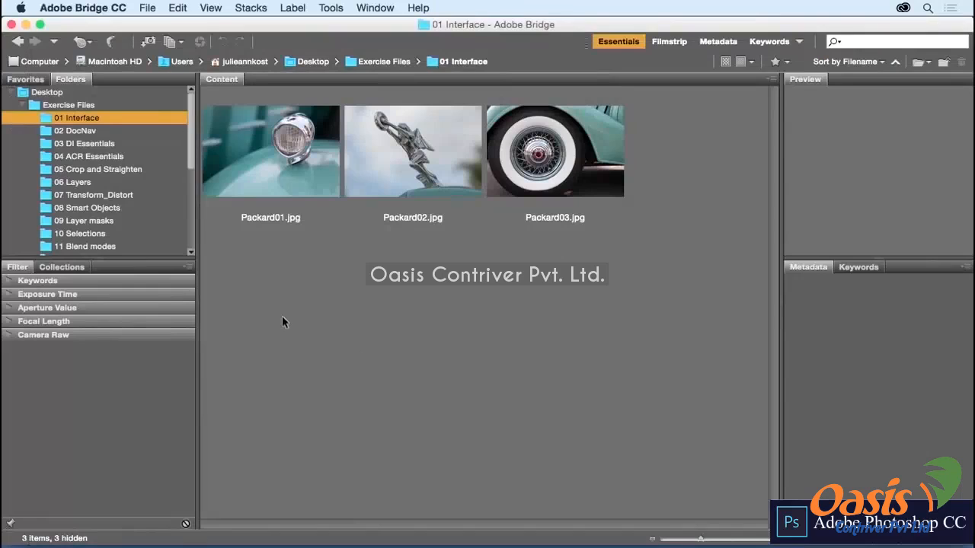
click(110, 41)
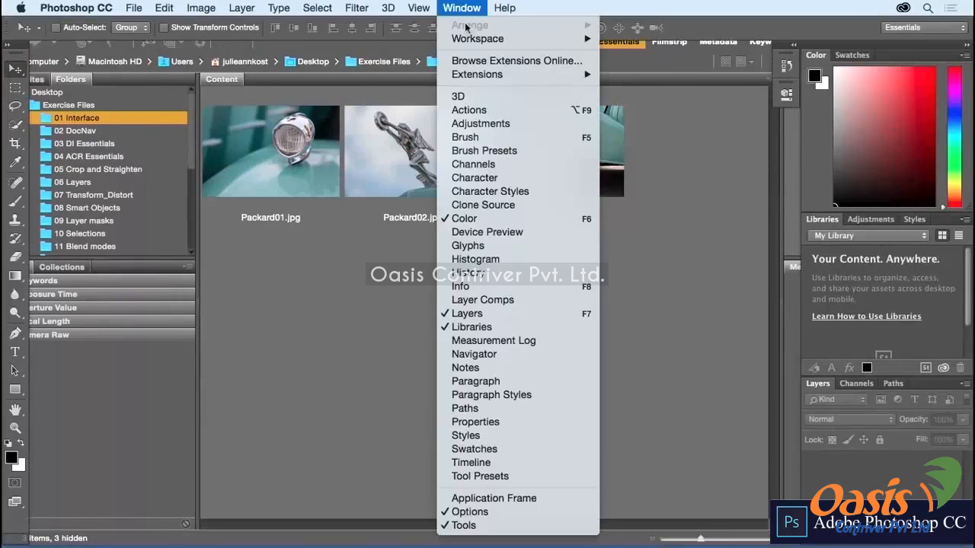
Step: Turn the Application Frame back on and open the Interface preferences
click(553, 501)
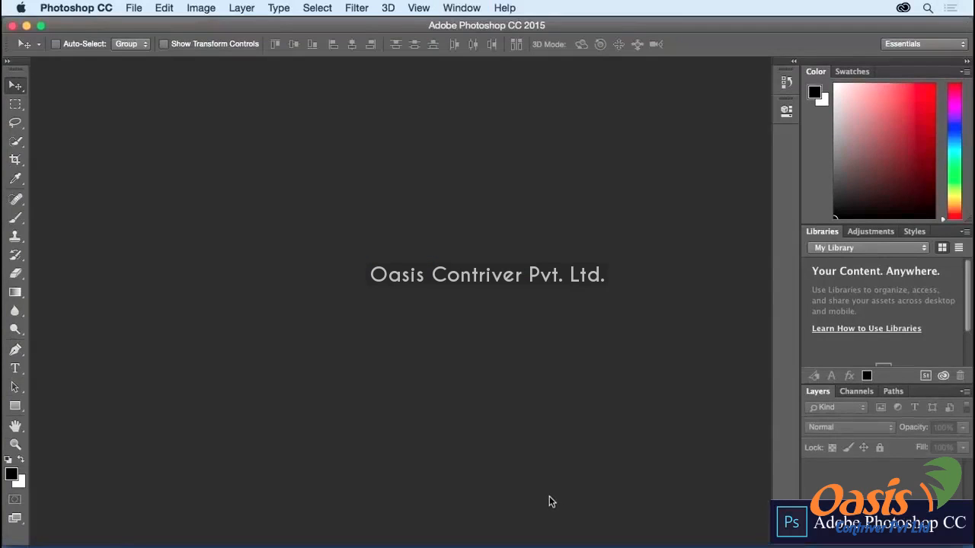
click(84, 9)
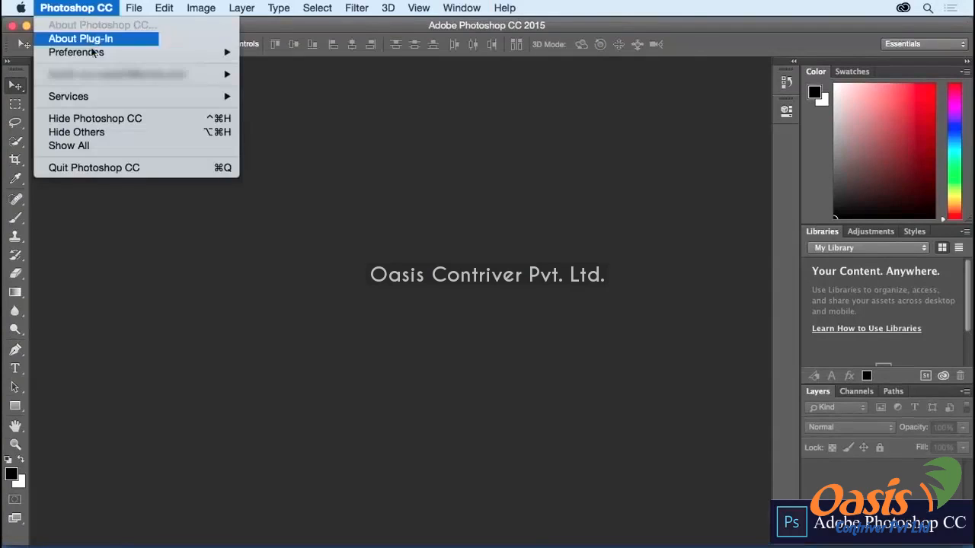
mouse_move(131, 53)
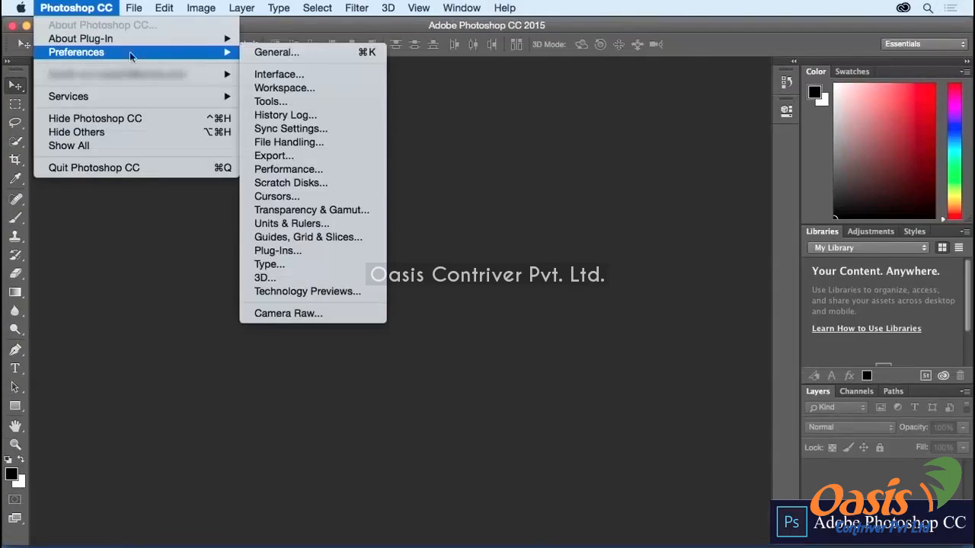
click(328, 76)
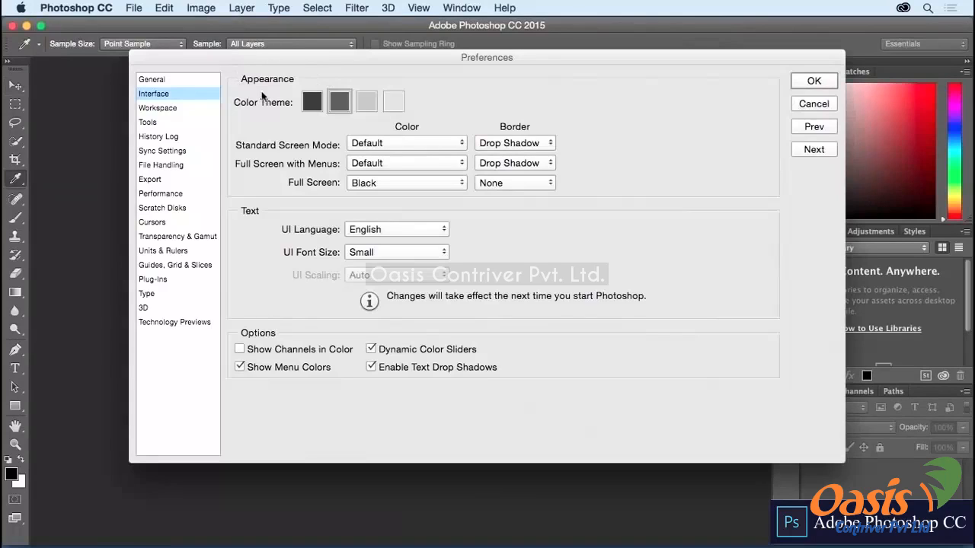
Step: Try the darkest and the two lightest color themes, and return to the second-darkest one
click(312, 104)
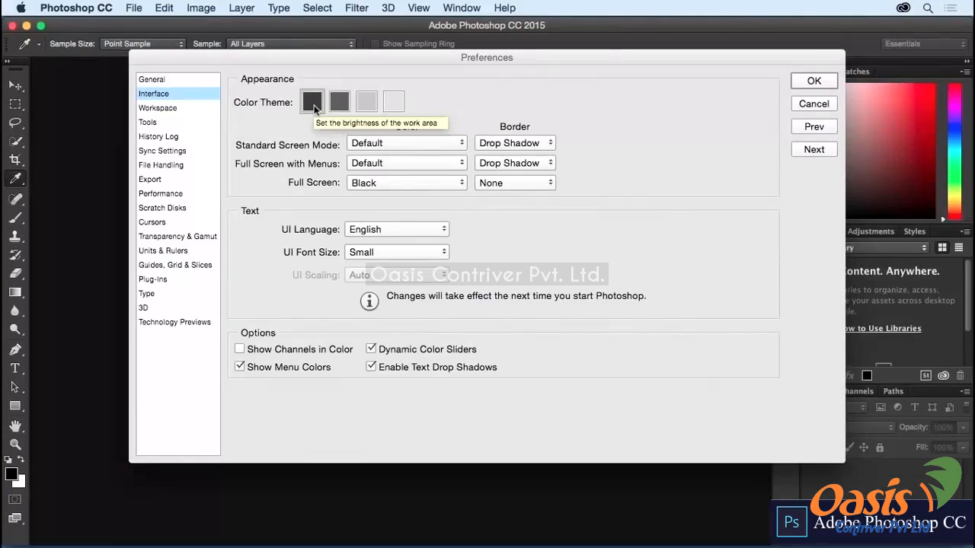
click(364, 103)
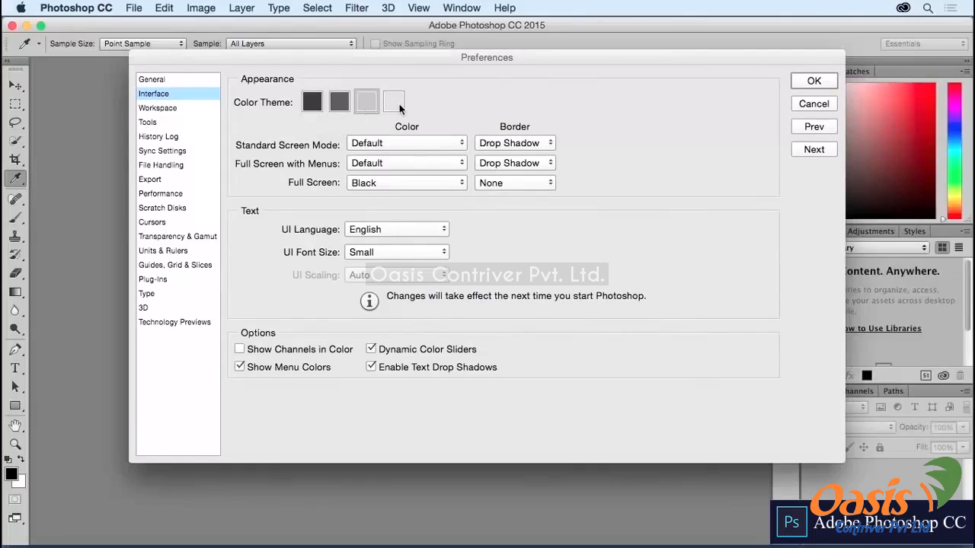
click(394, 102)
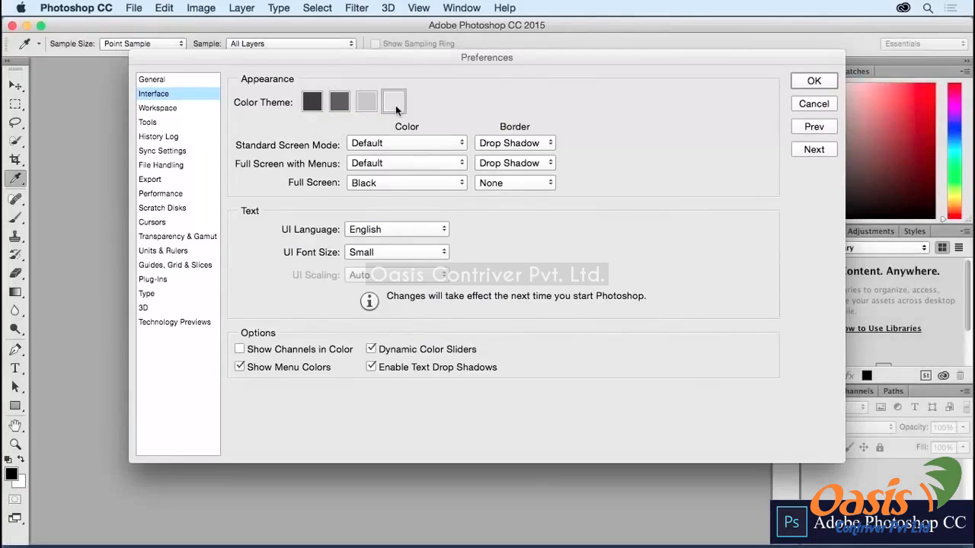
click(342, 105)
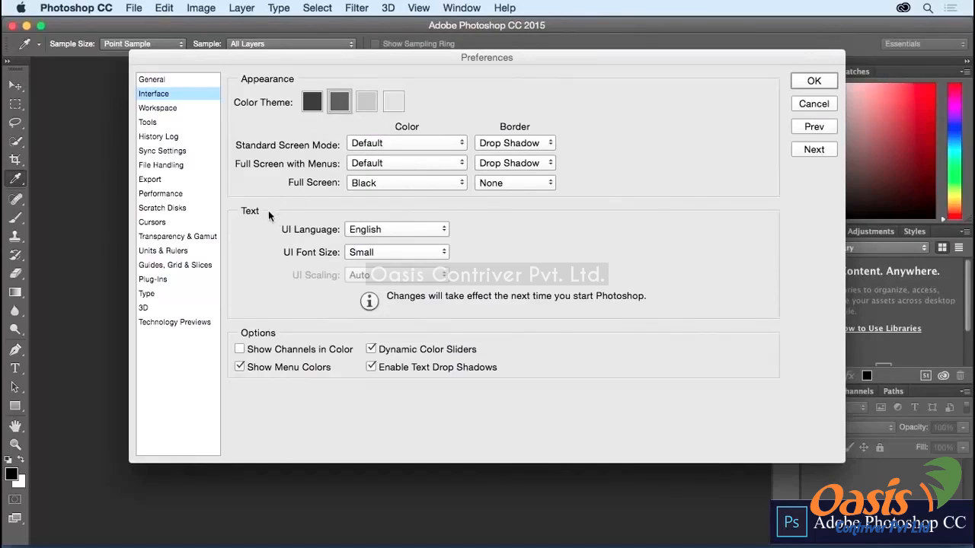
Step: Try the Medium UI font size, set it back to Small and accept the preferences
click(396, 252)
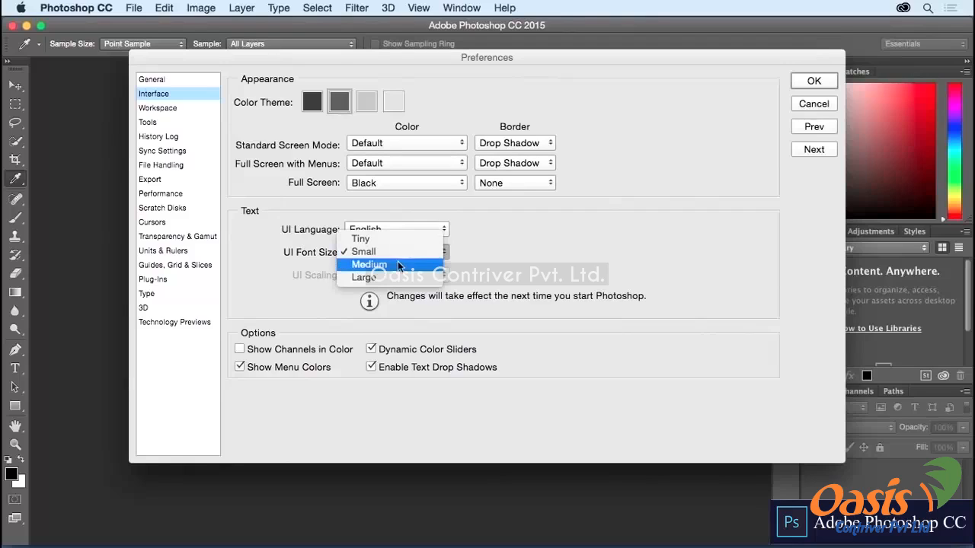
click(398, 264)
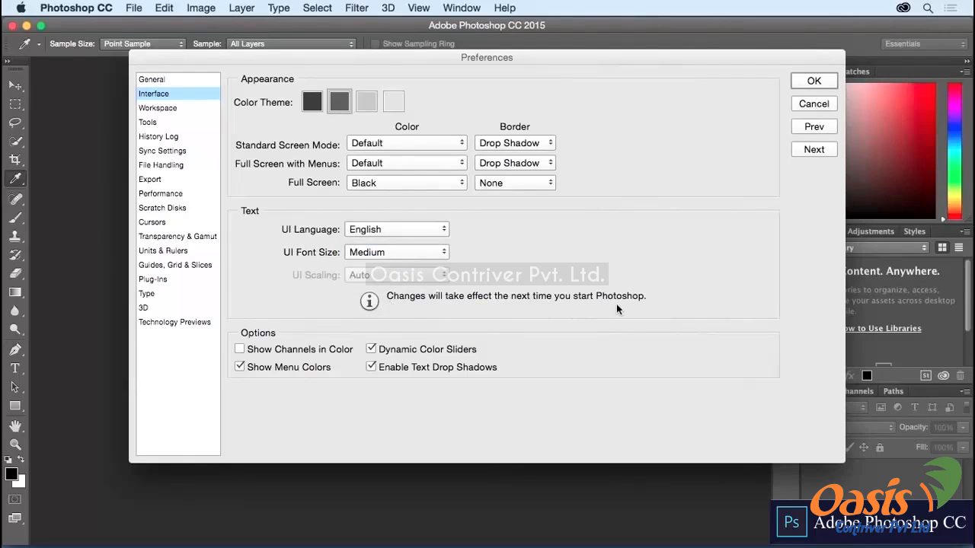
click(415, 252)
click(397, 239)
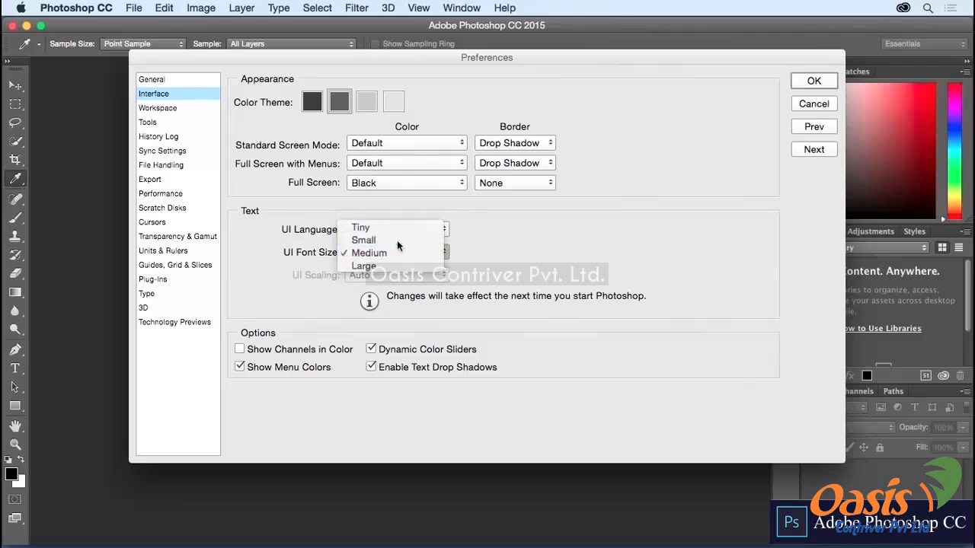
click(812, 81)
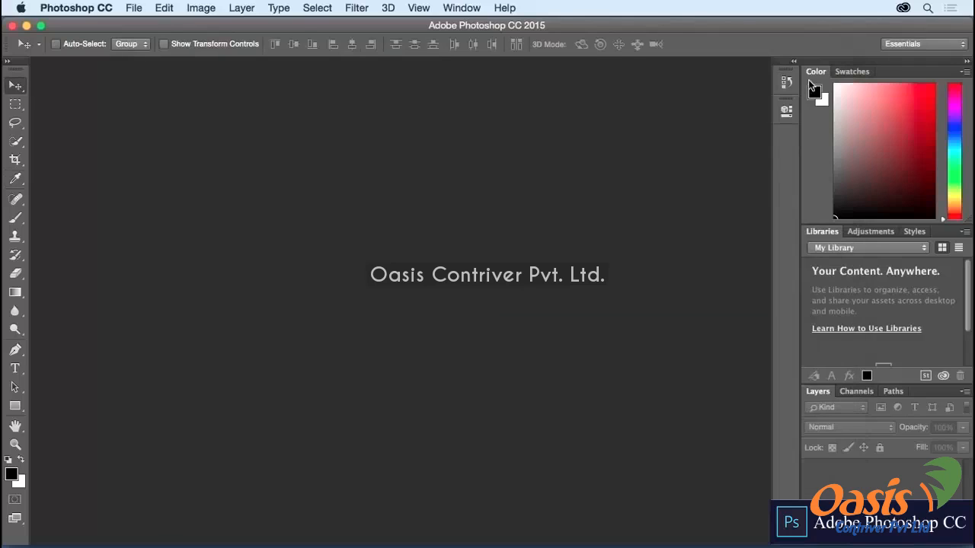
Step: Switch to Adobe Bridge and open its General preferences
click(127, 10)
click(143, 53)
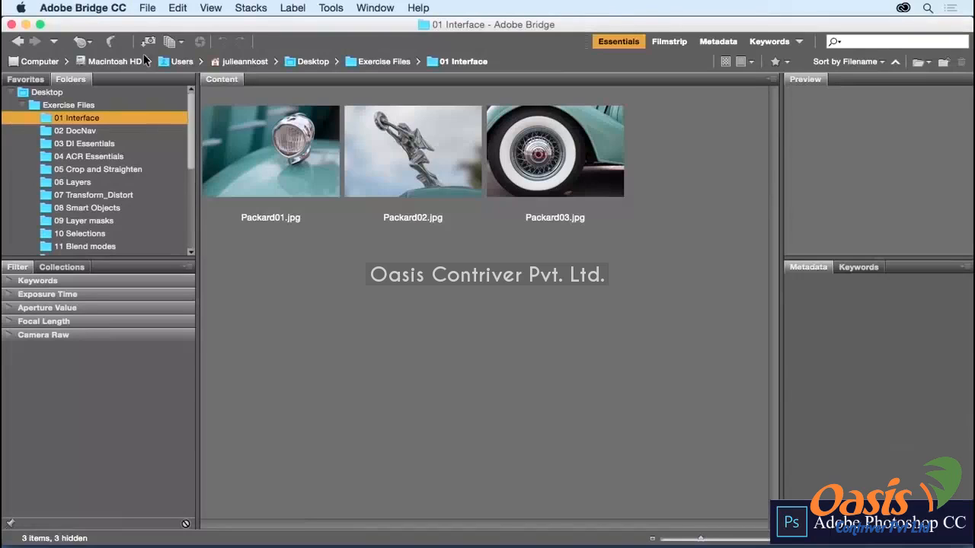
click(94, 9)
click(92, 61)
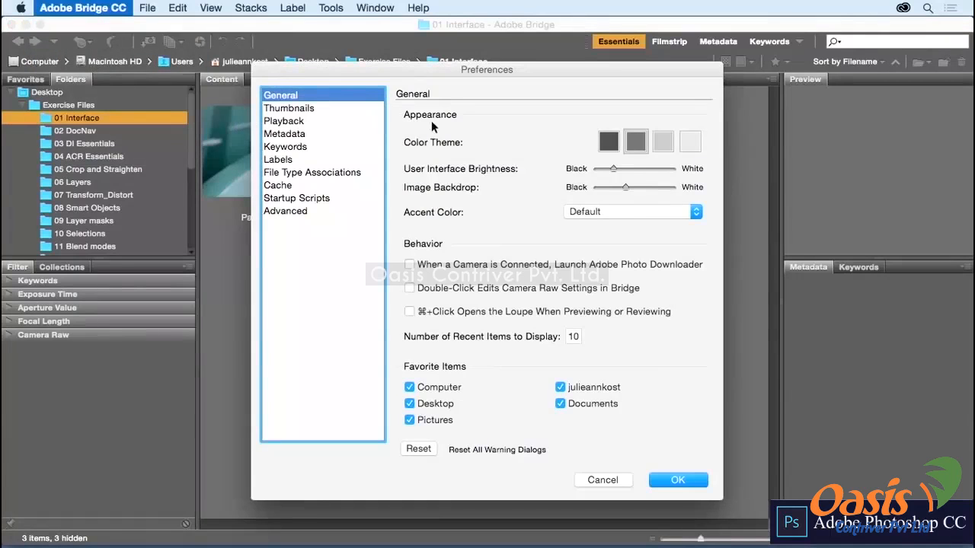
Step: Try a lighter color theme and custom interface and backdrop brightness, restore the second-darkest theme and accept the preferences
click(662, 143)
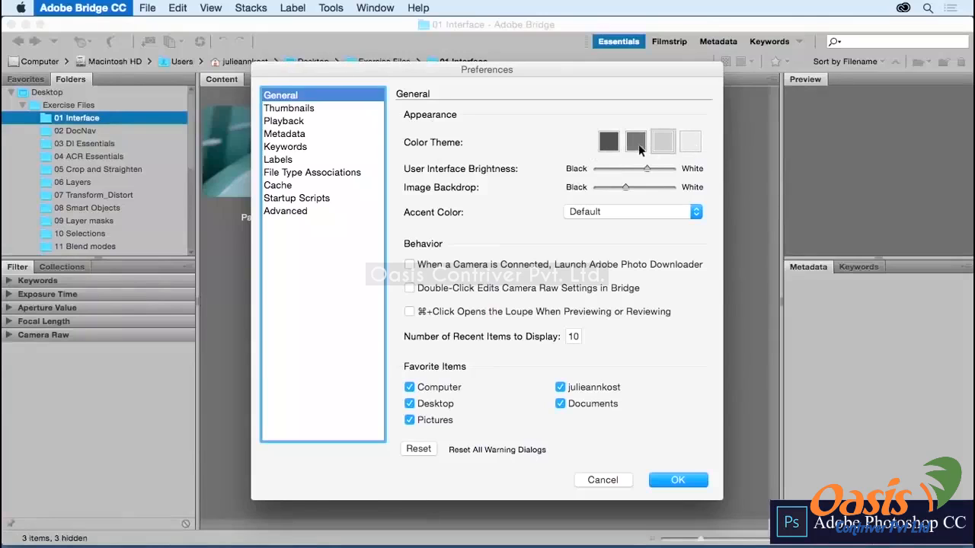
click(636, 142)
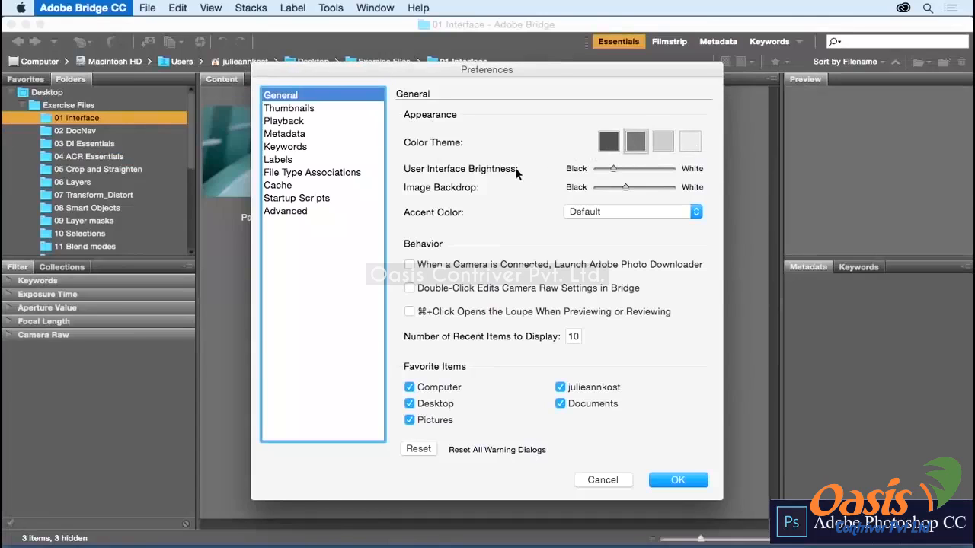
mouse_move(614, 168)
mouse_down()
mouse_move(603, 167)
mouse_move(644, 169)
mouse_move(624, 168)
mouse_move(608, 186)
mouse_move(651, 188)
mouse_move(609, 186)
mouse_up()
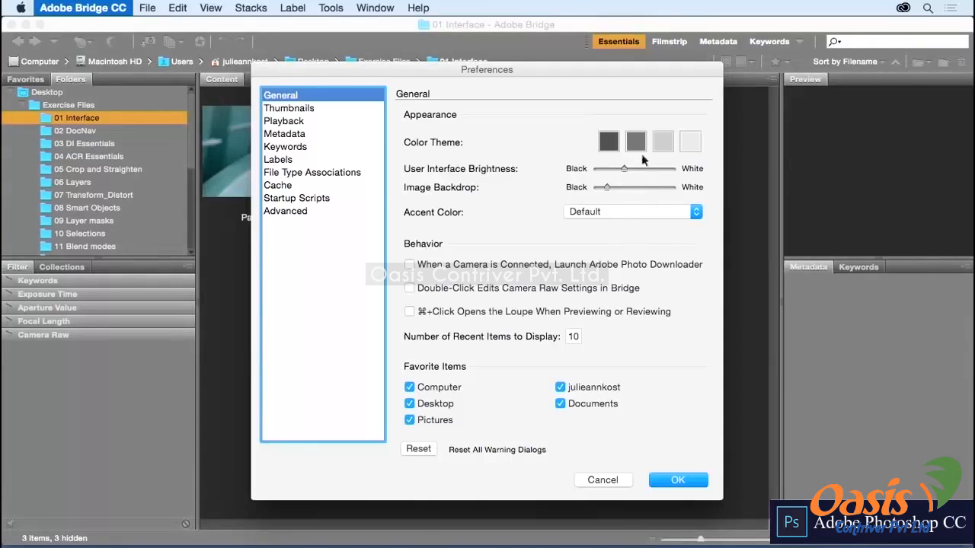
click(635, 144)
click(680, 483)
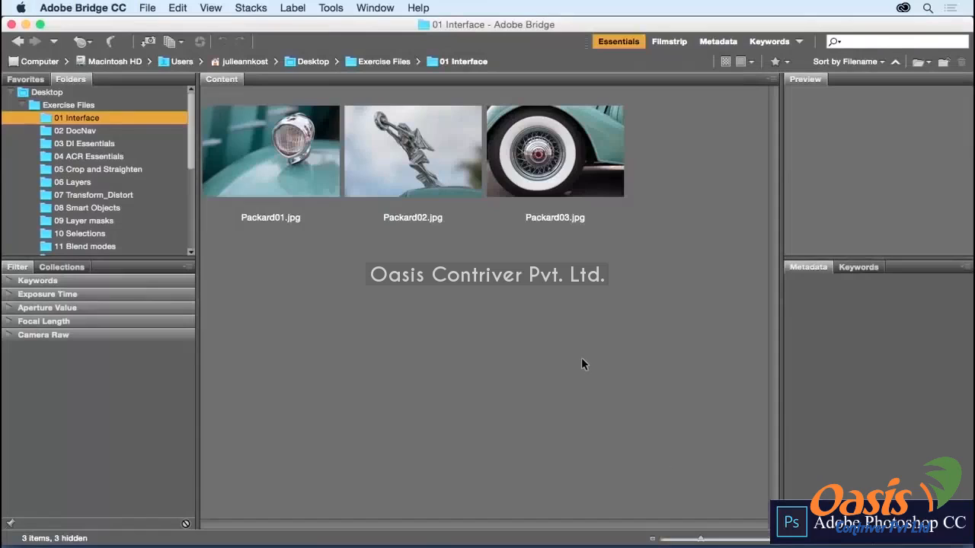
Step: Return to Photoshop and create a new 7 x 5 inch white document at 300 pixels/inch using Default Photoshop Size
click(110, 41)
click(137, 9)
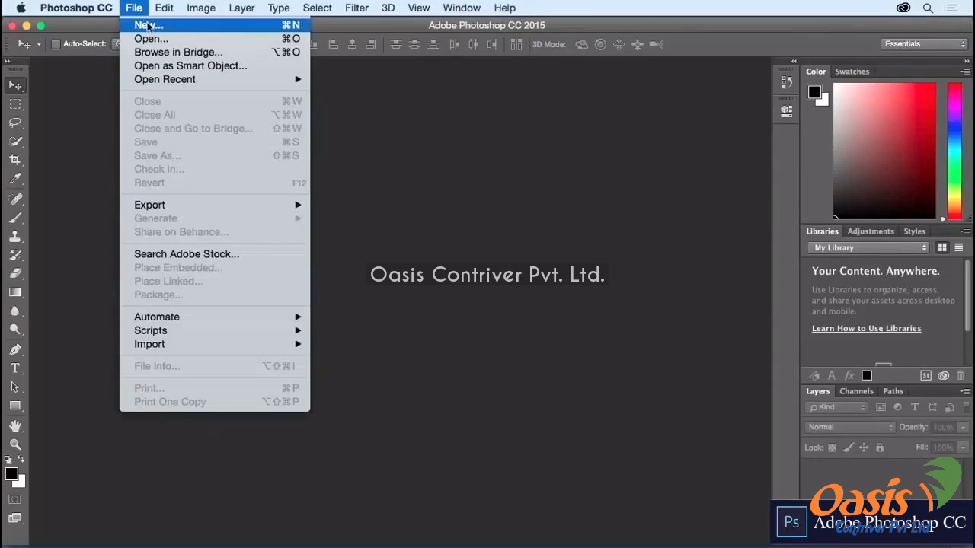
click(172, 26)
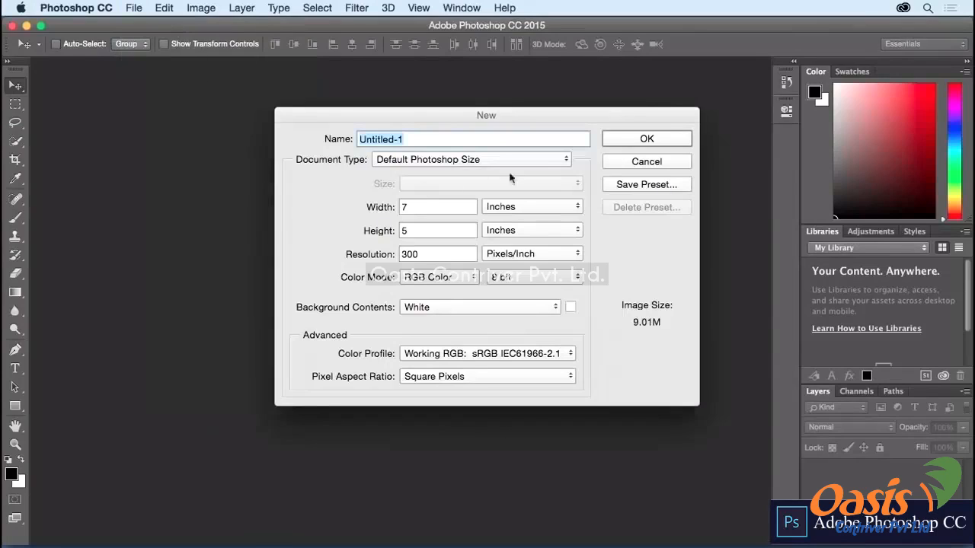
click(622, 142)
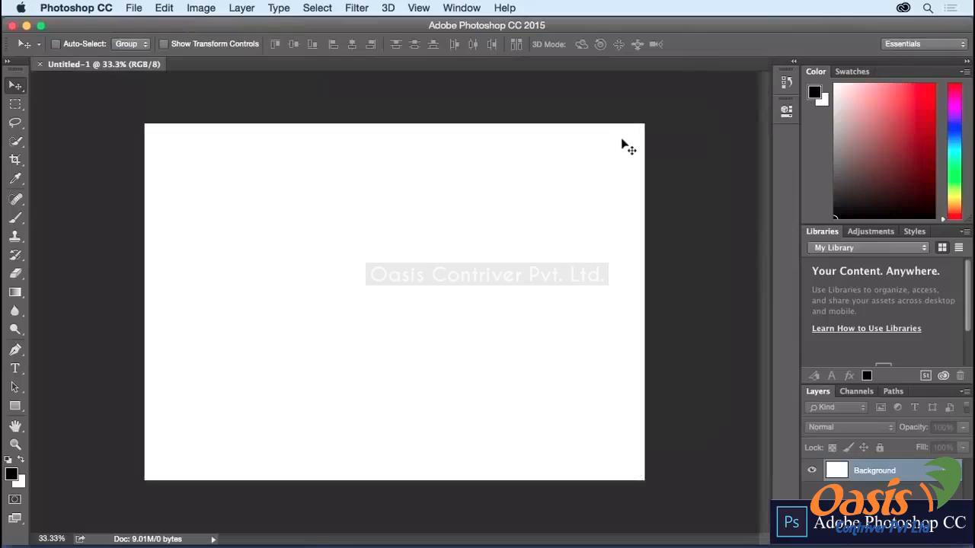
Step: Set the area around the canvas to Black, open and cancel the custom canvas color picker, and choose another preset color
right_click(698, 148)
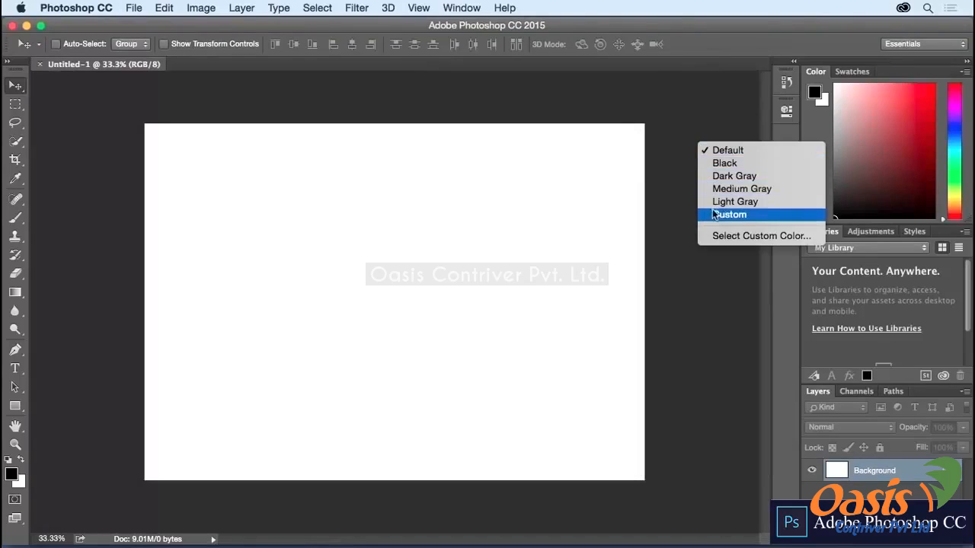
click(705, 163)
right_click(679, 165)
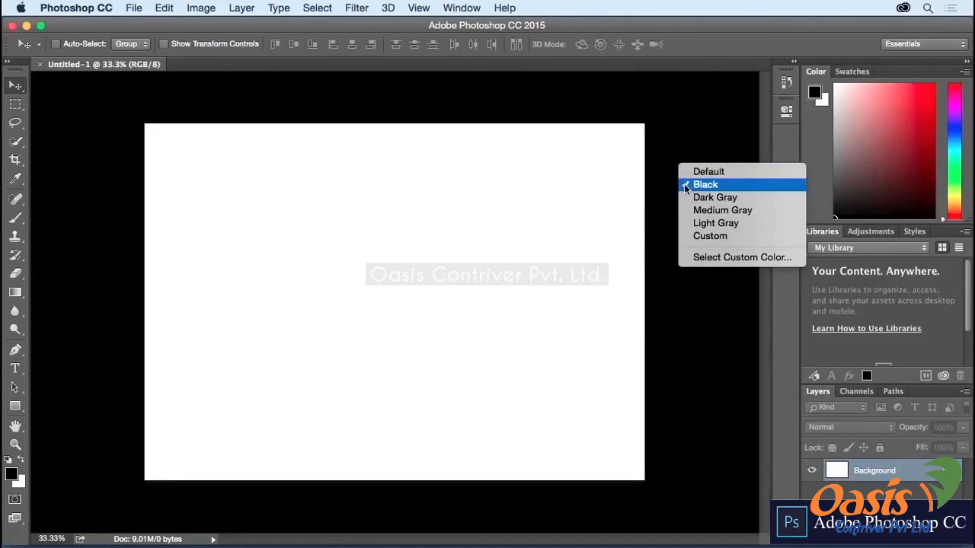
click(732, 256)
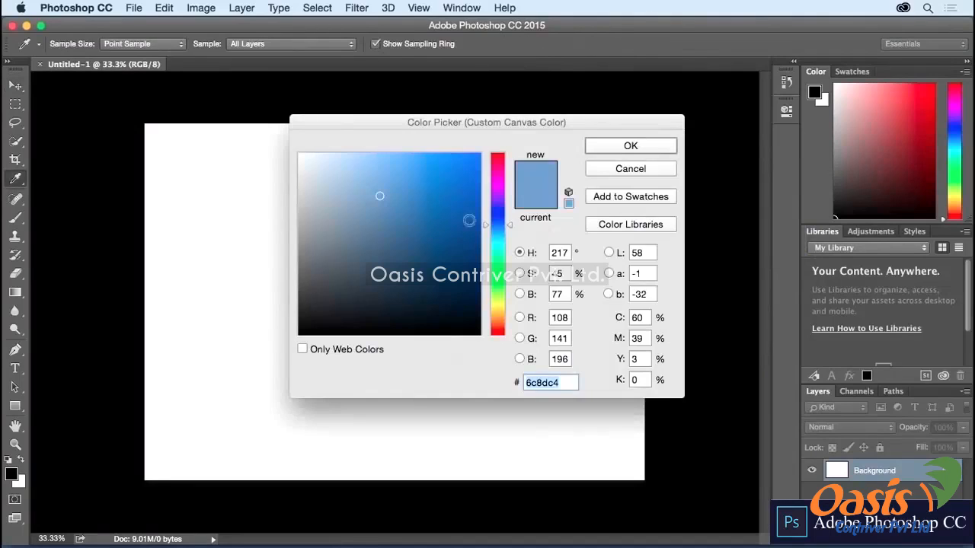
click(631, 169)
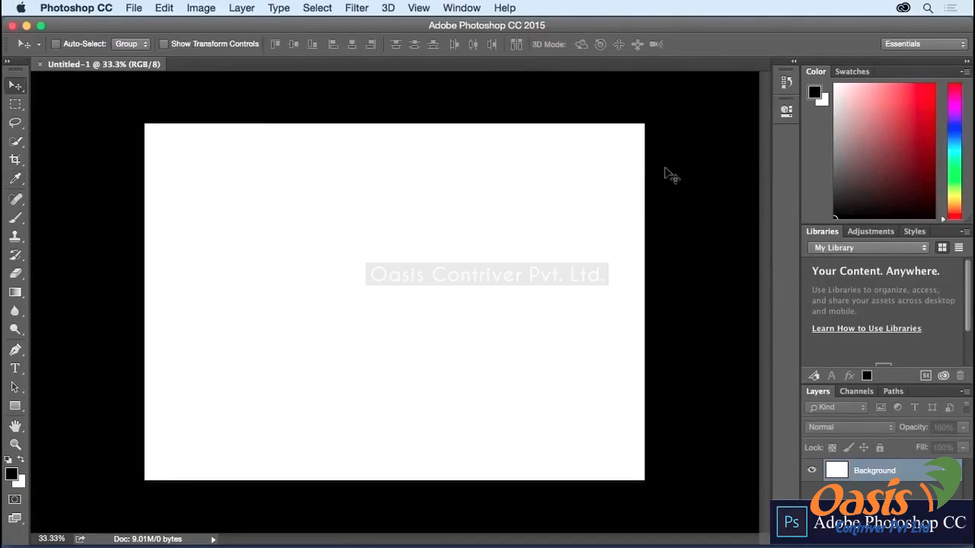
right_click(664, 168)
click(682, 199)
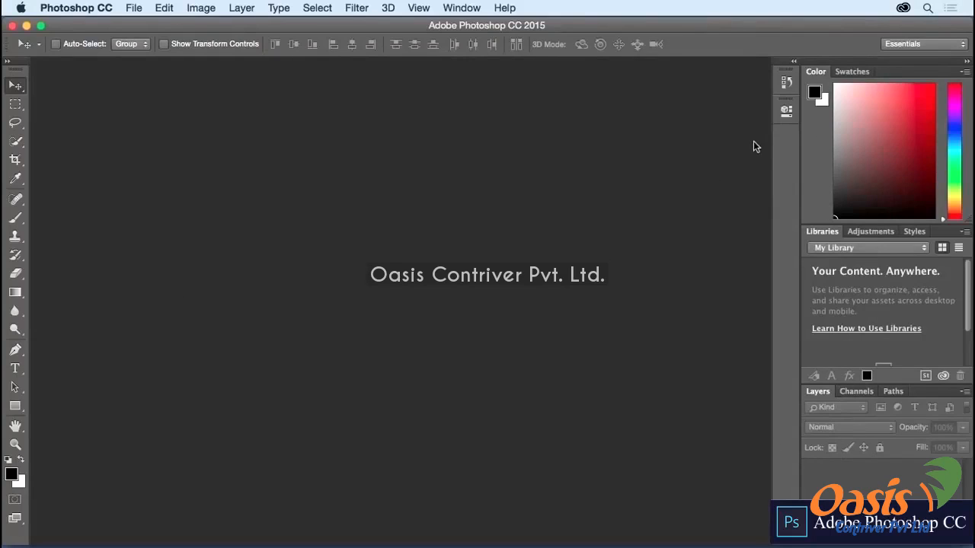
Step: Reset the Essentials workspace to its default panel layout
click(931, 47)
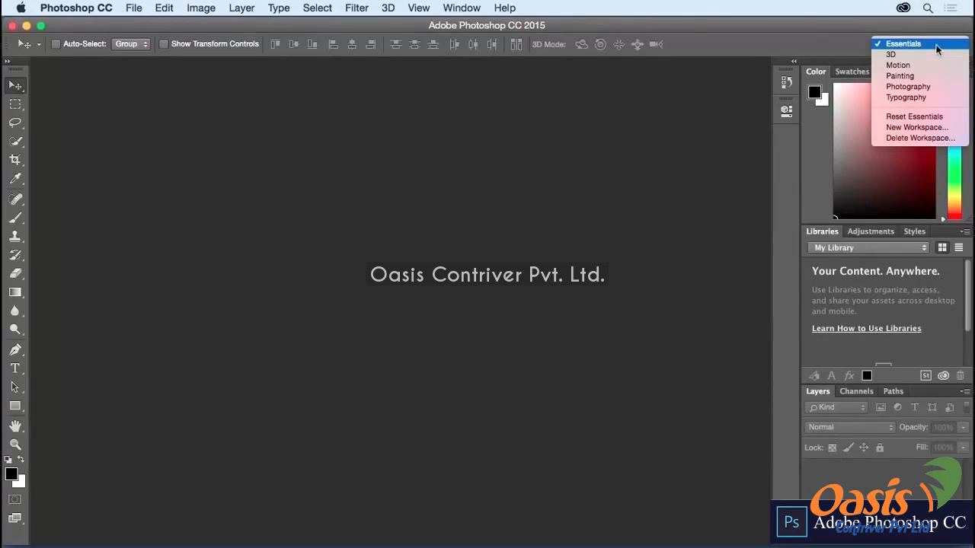
click(936, 47)
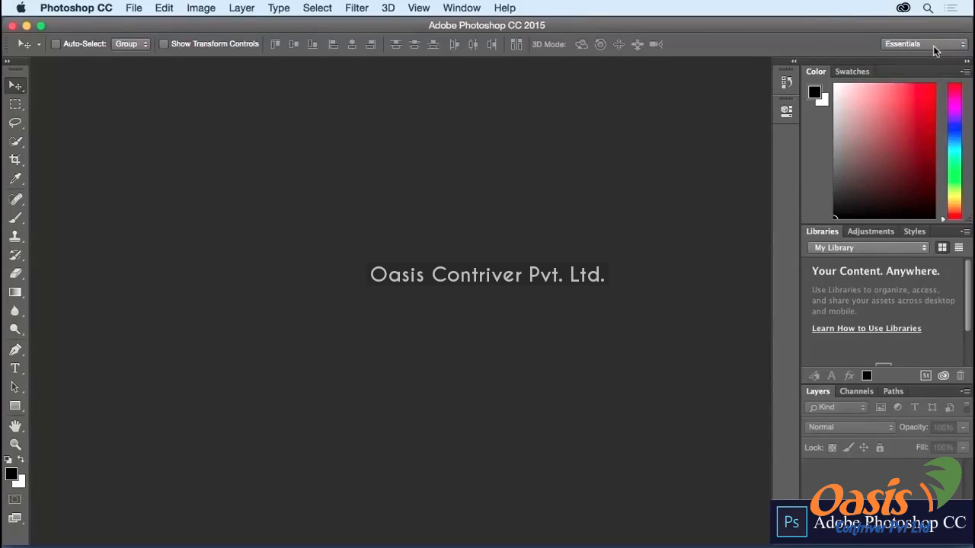
click(939, 48)
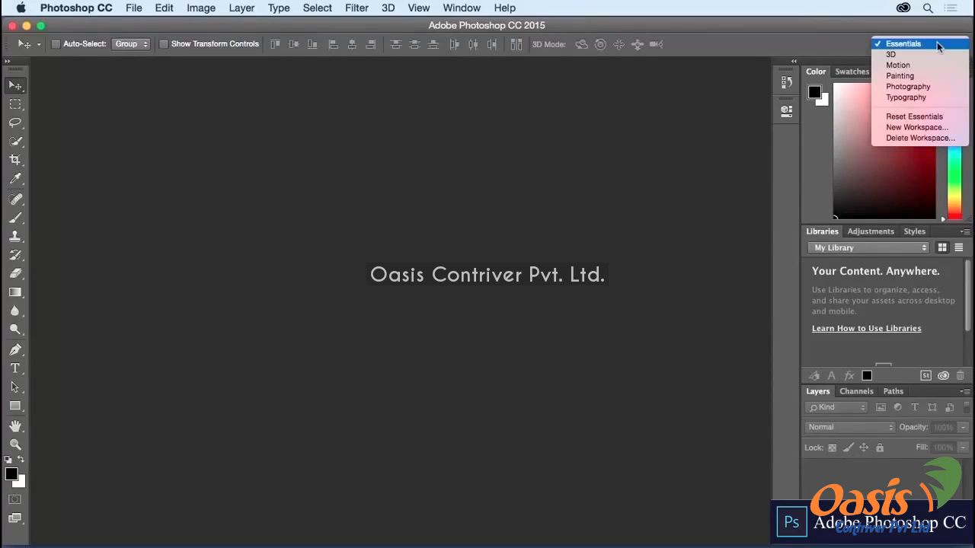
click(938, 118)
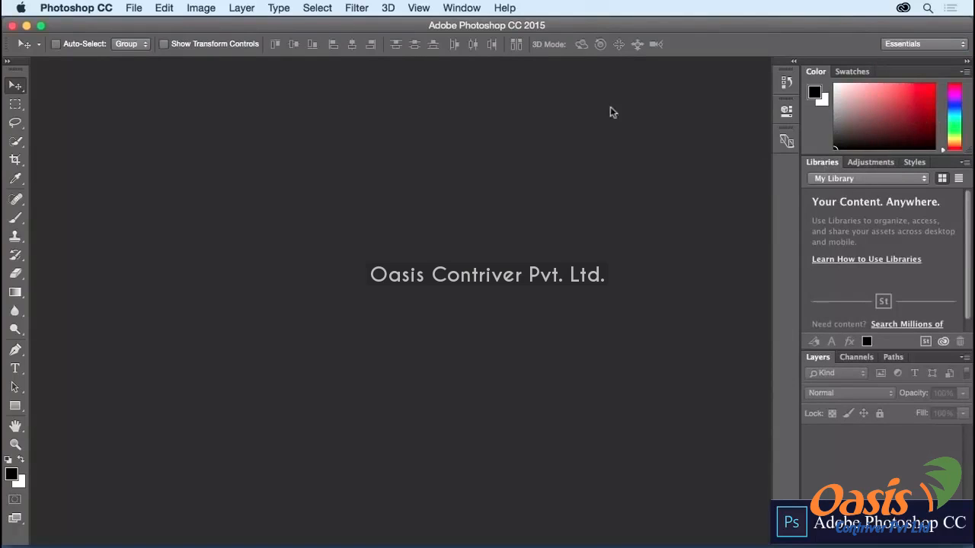
Step: Bring the Swatches panel in front of the Color panel, and open the Info panel
click(467, 9)
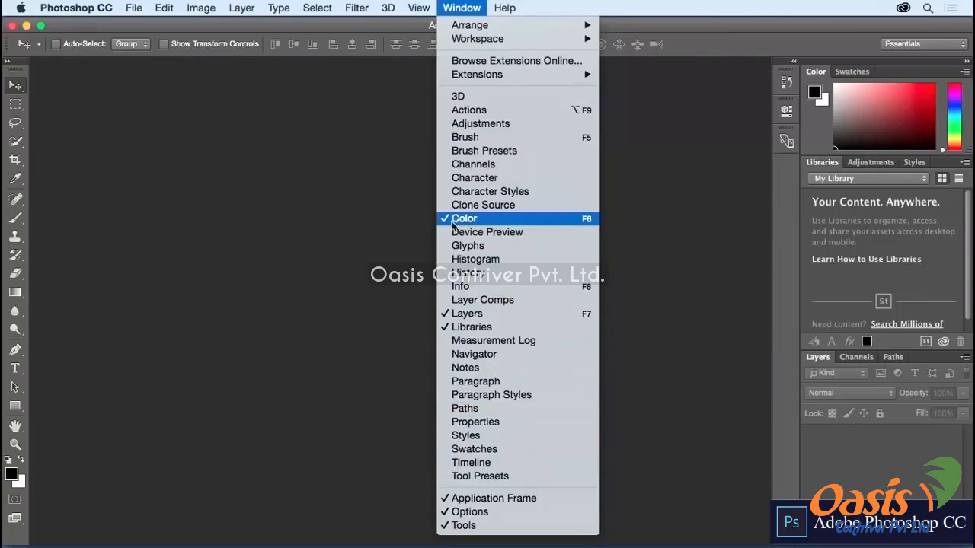
click(654, 223)
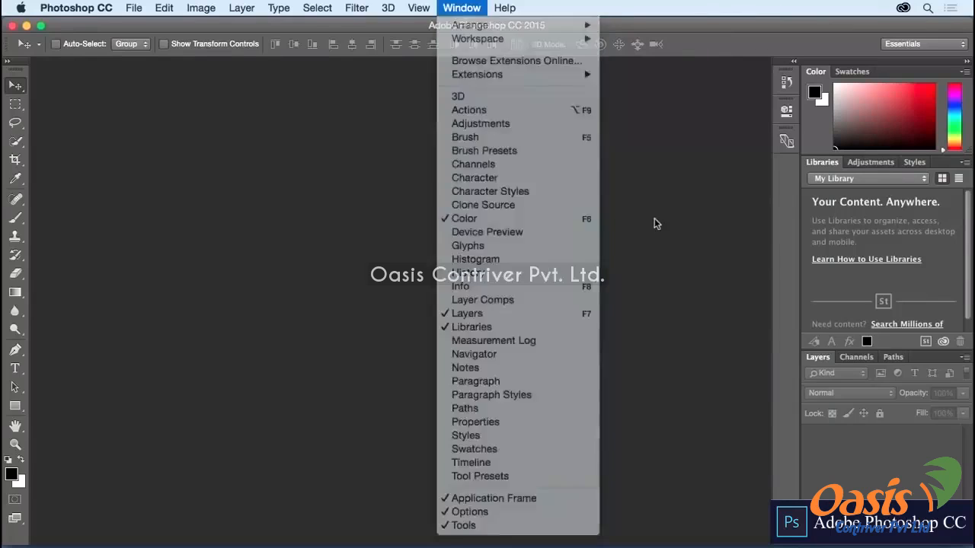
click(850, 72)
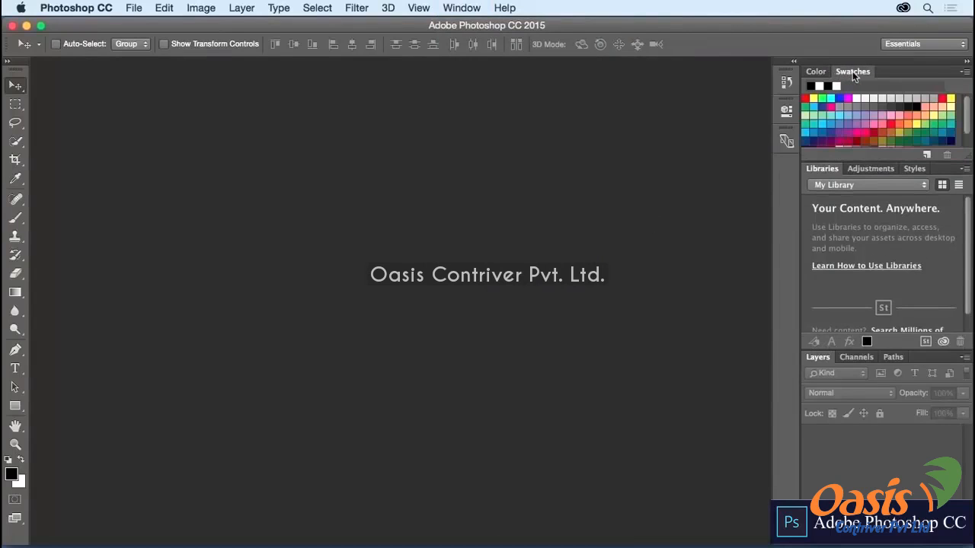
click(460, 10)
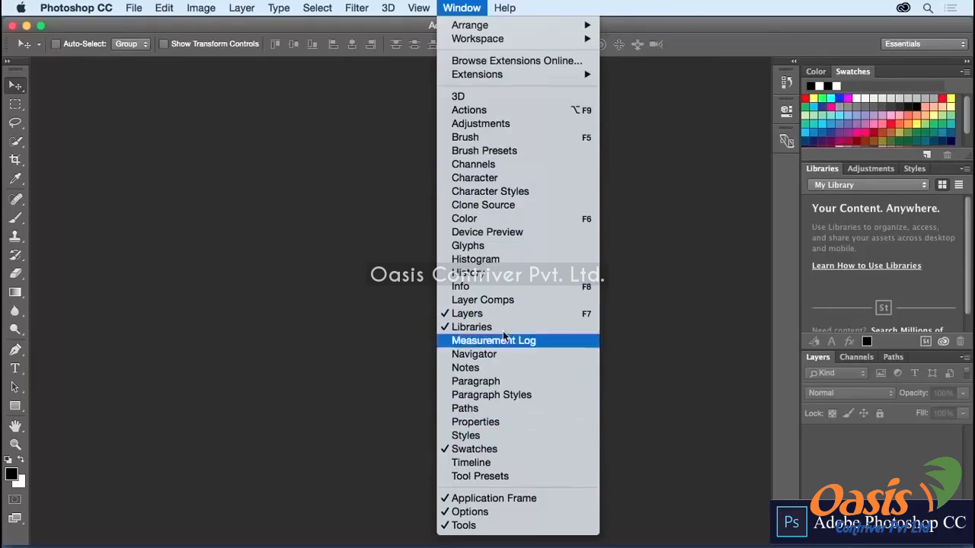
click(495, 287)
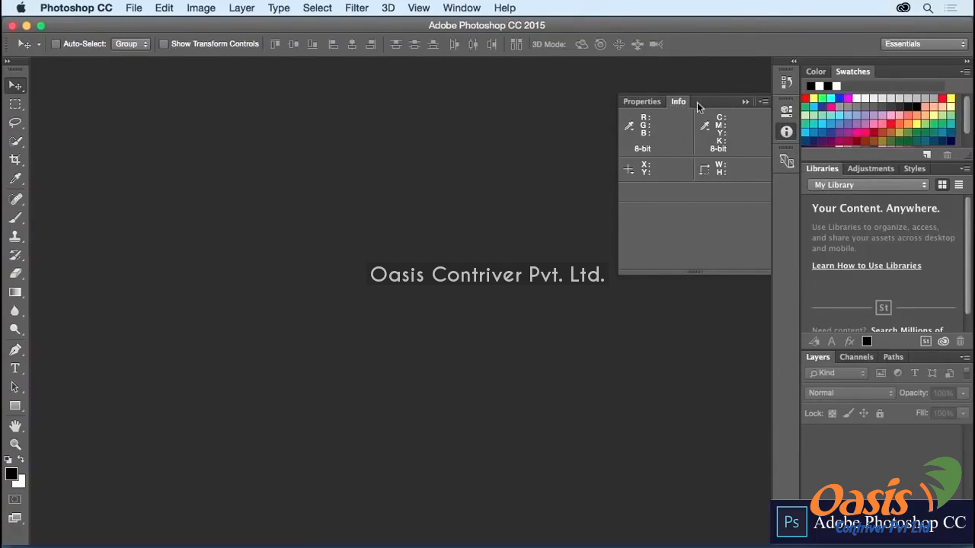
Step: Collapse the open Info panel to its icon, and expand its whole dock and collapse it back to icons
click(744, 102)
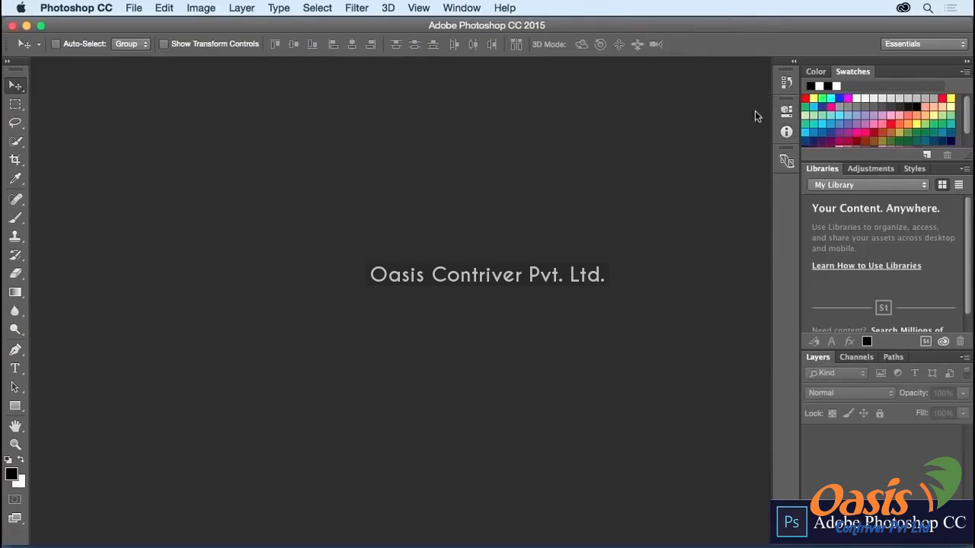
click(793, 64)
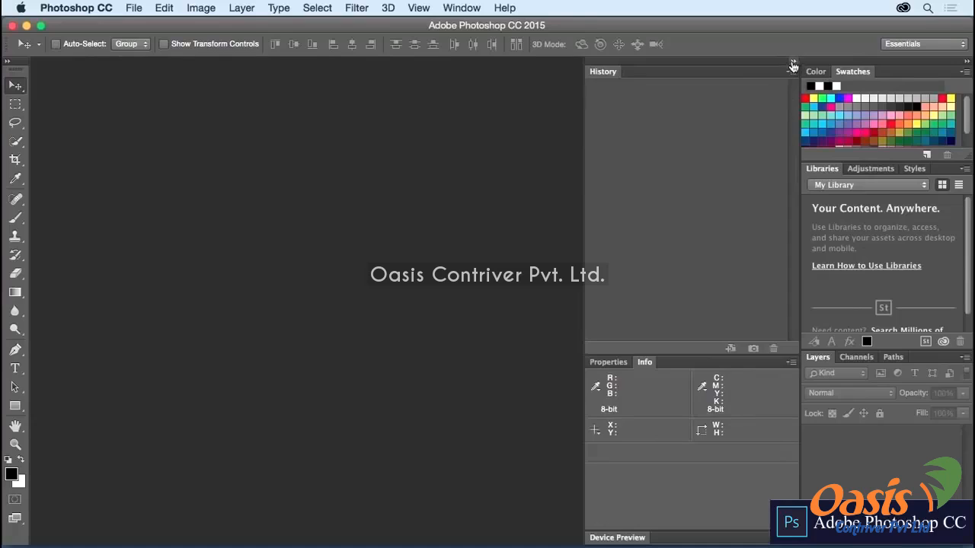
click(792, 63)
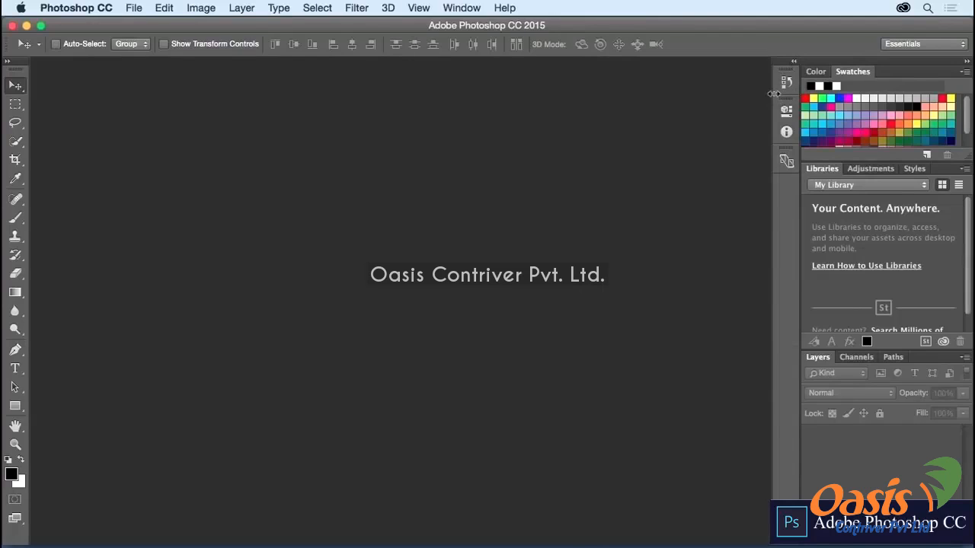
Step: Widen the icon dock so the panel names show, and move the Properties and Info group below Device Preview
drag(773, 93, 704, 99)
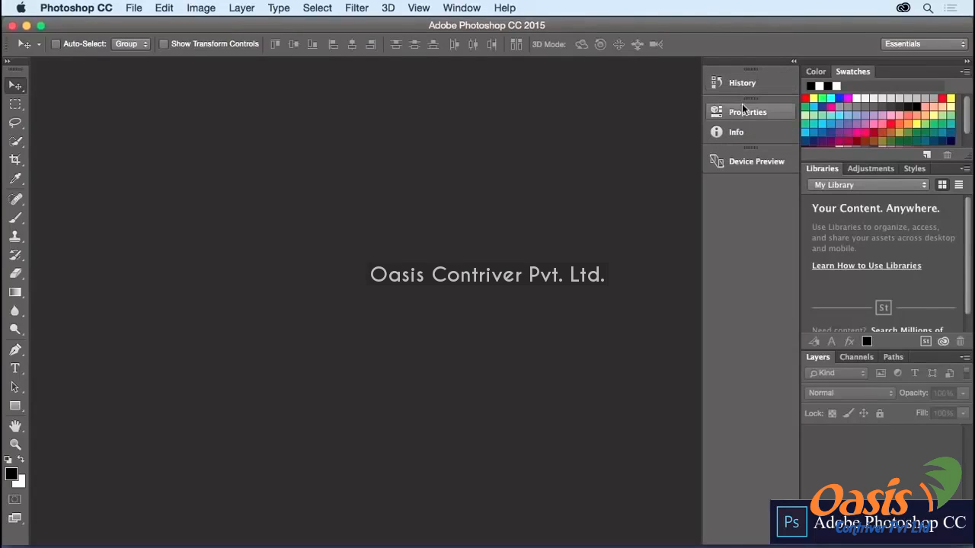
drag(751, 98, 755, 178)
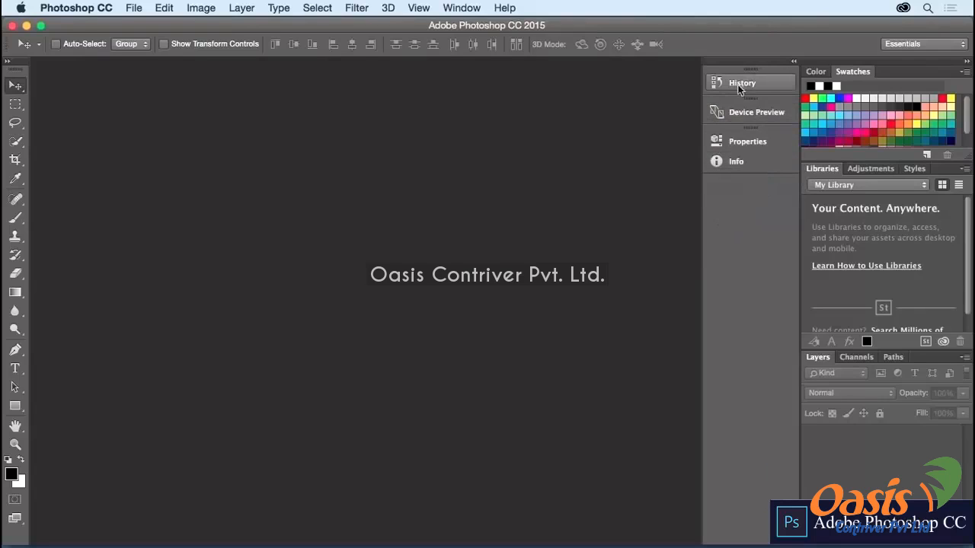
Step: Pull the History panel out of the dock as a floating panel, expand it, and close it
drag(739, 88, 553, 115)
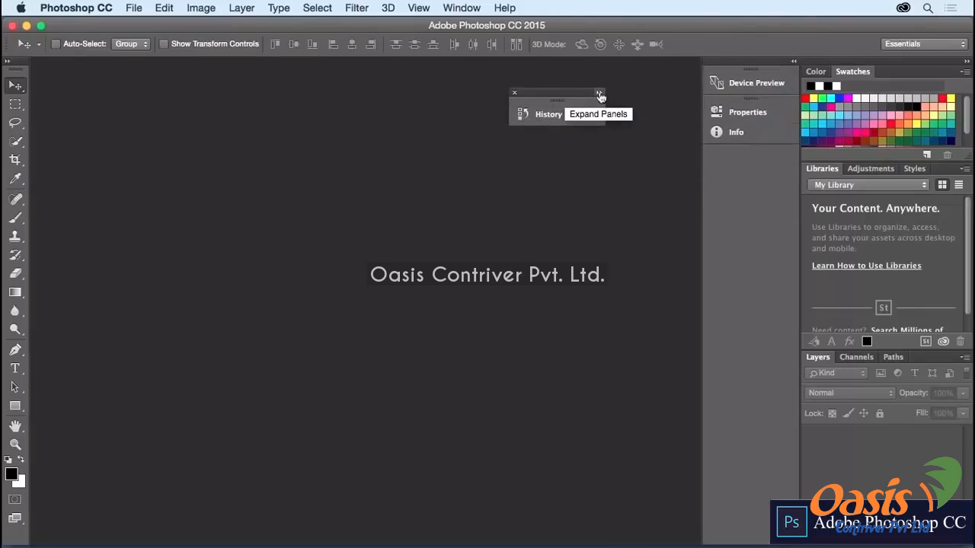
click(598, 94)
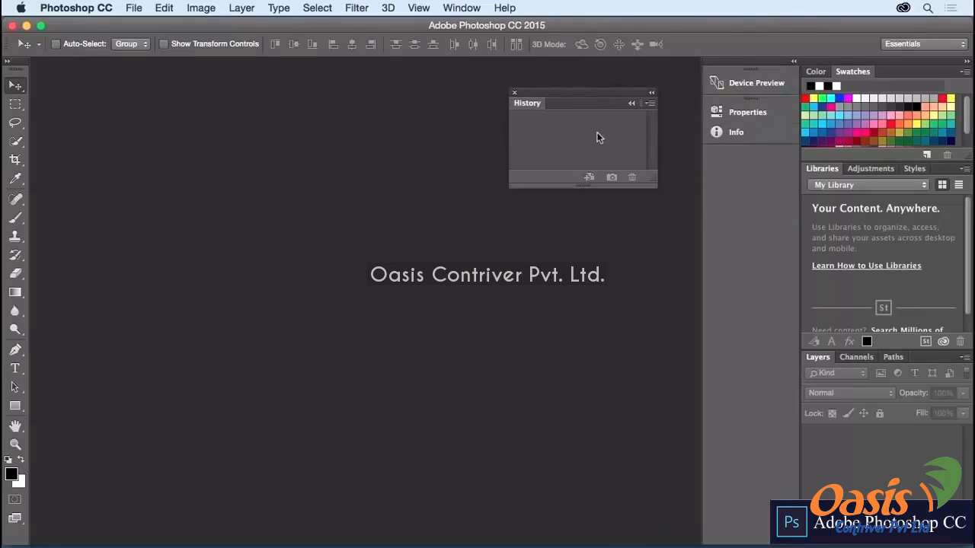
click(514, 93)
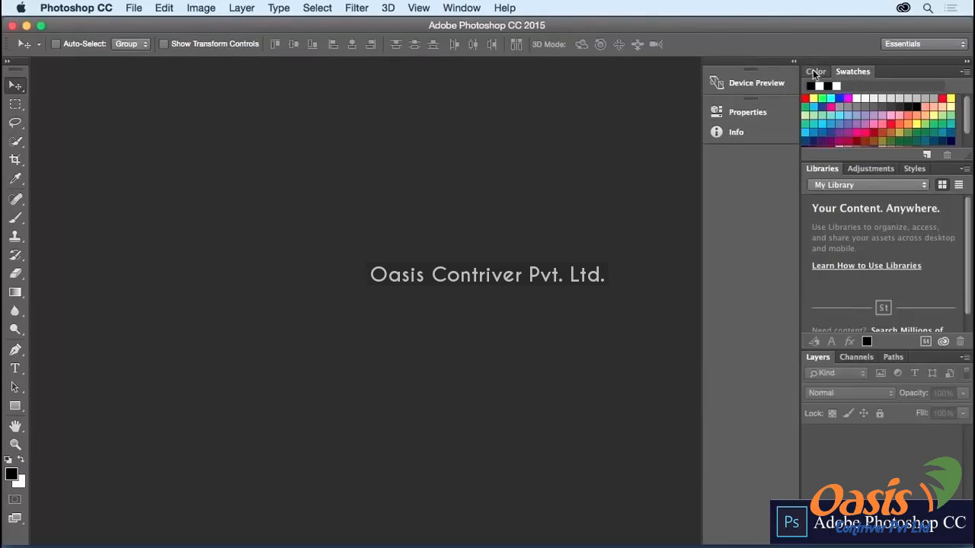
Step: Close the Swatches panel and the whole tab group containing Libraries, Adjustments and Styles
right_click(845, 75)
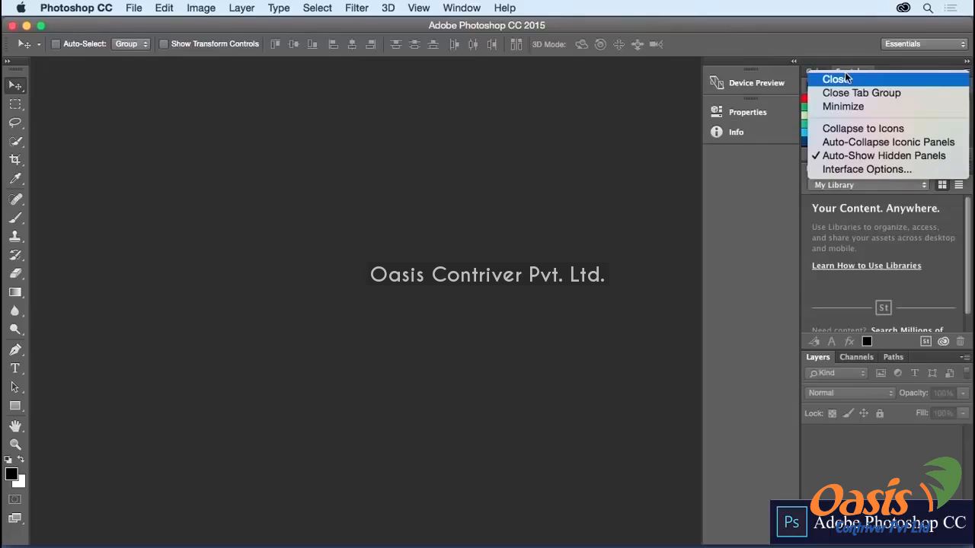
click(845, 76)
click(855, 79)
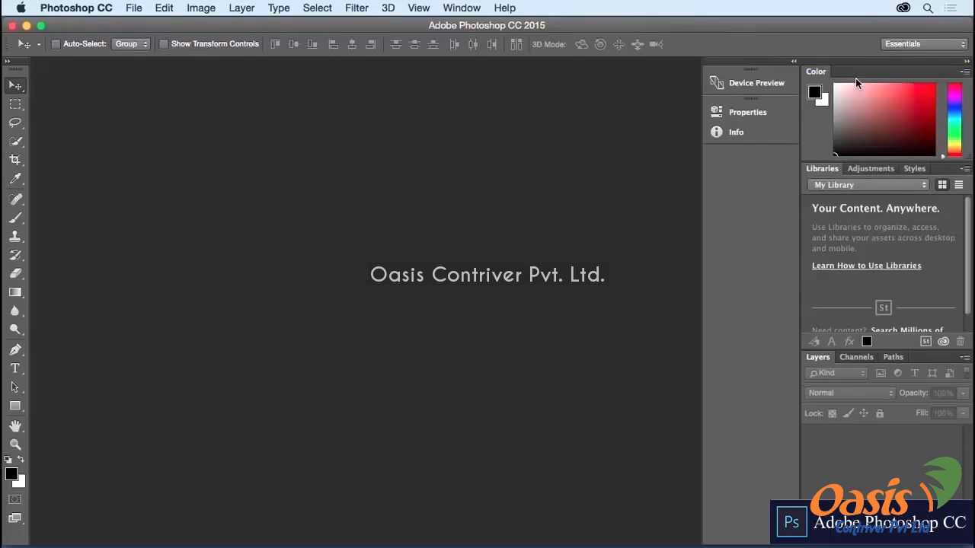
right_click(832, 173)
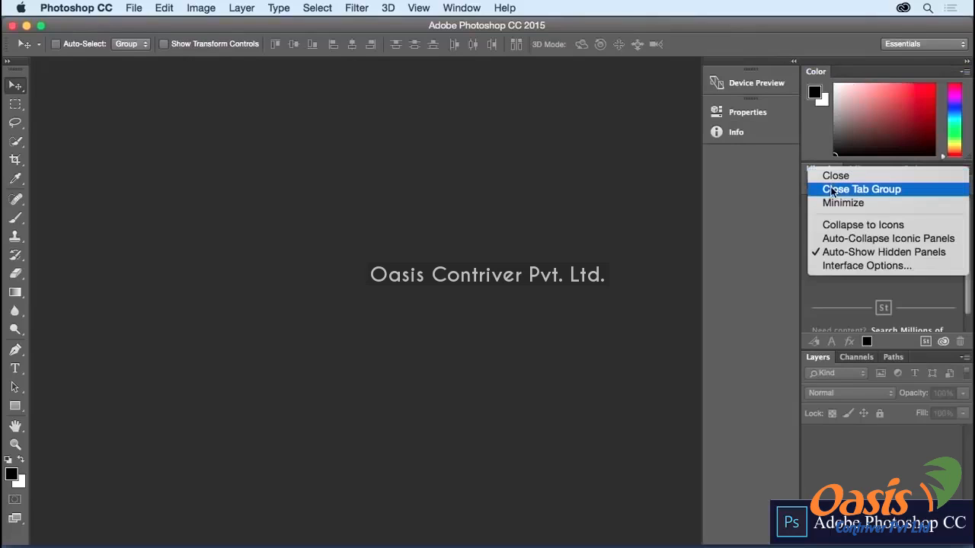
click(907, 188)
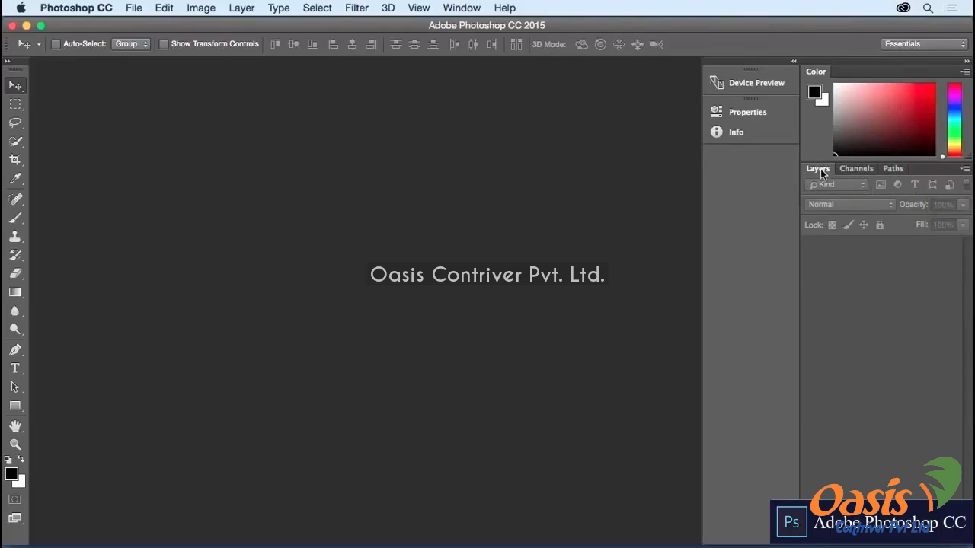
Step: Reorder the Layers panel between Channels and Paths, and move it into the Color panel's group
drag(820, 172, 868, 169)
drag(860, 169, 830, 77)
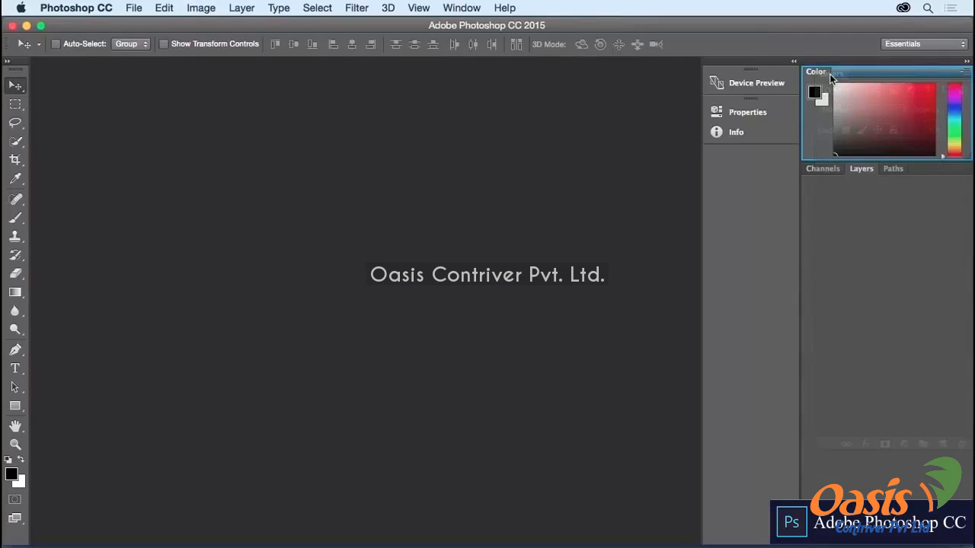
drag(830, 77, 830, 77)
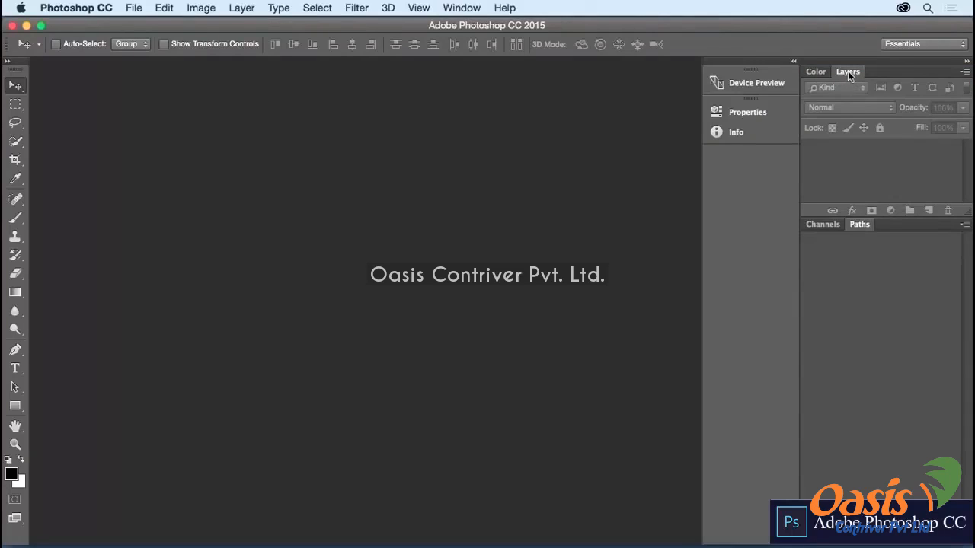
Step: Place the Layers panel in its own group between Color and Channels, and group the Paths panel with it
drag(847, 82, 819, 217)
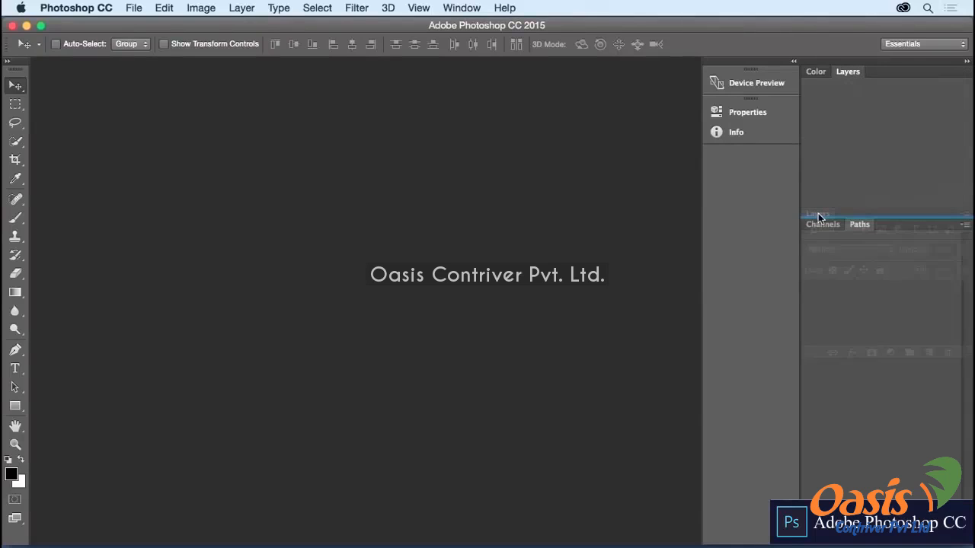
drag(819, 217, 819, 217)
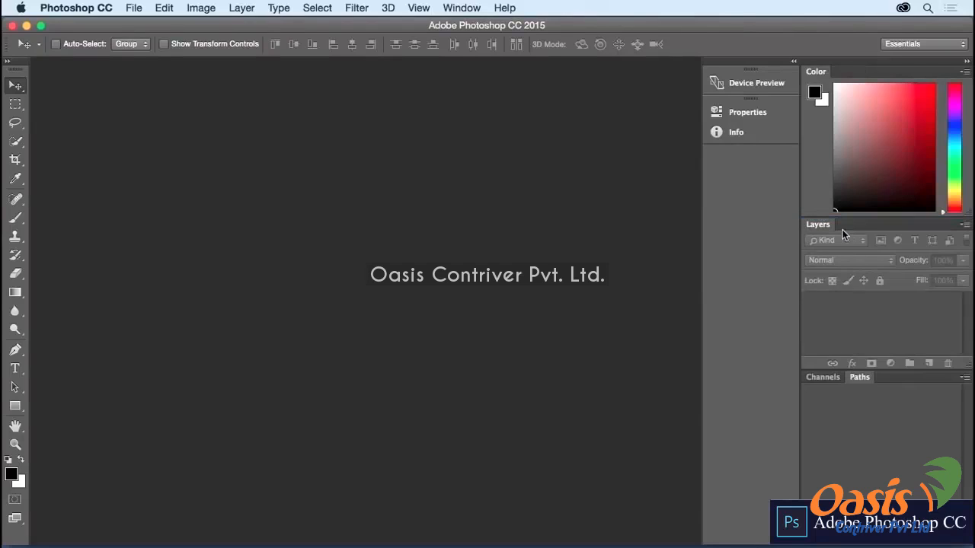
drag(859, 377, 820, 231)
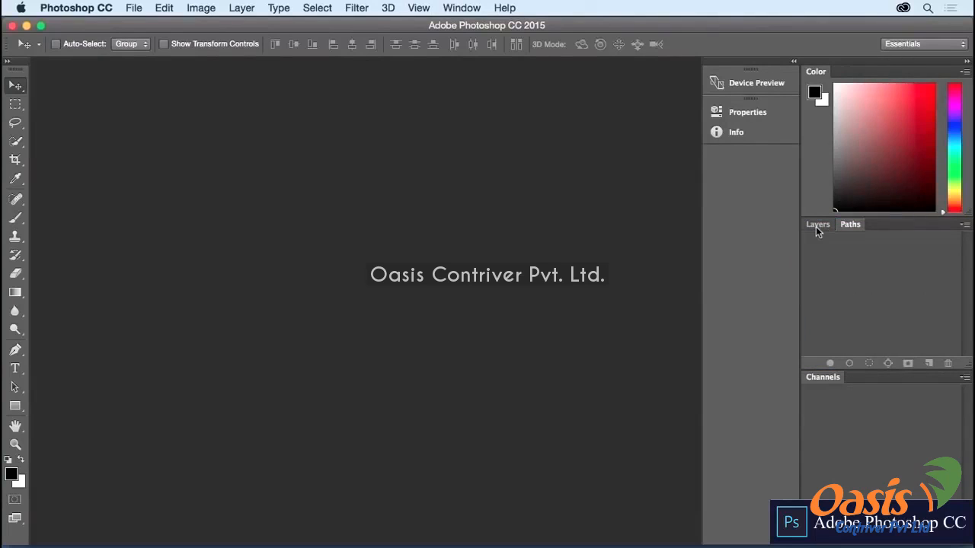
Step: Dock the Paths panel in a new column between the icon dock and the Color column, with the Info panel below it
drag(846, 223, 800, 210)
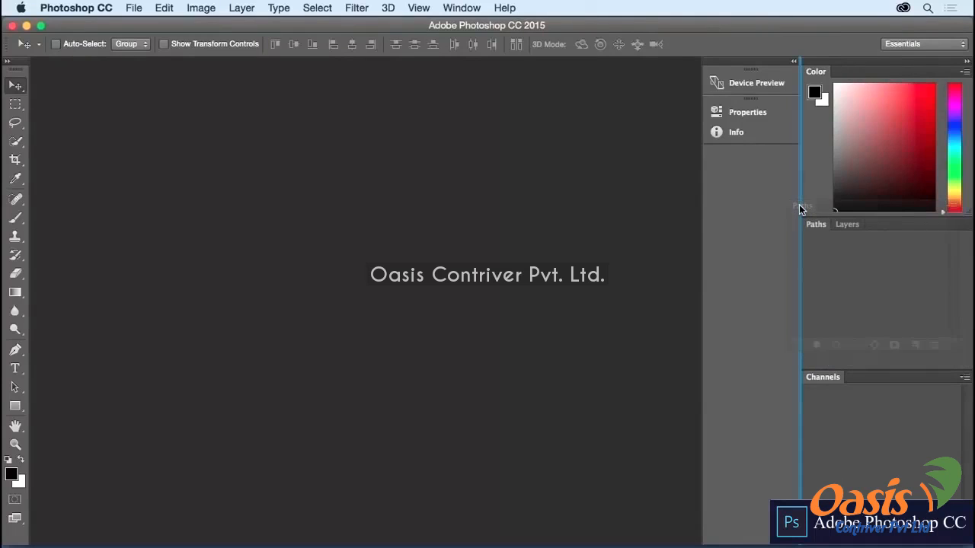
drag(799, 205, 799, 205)
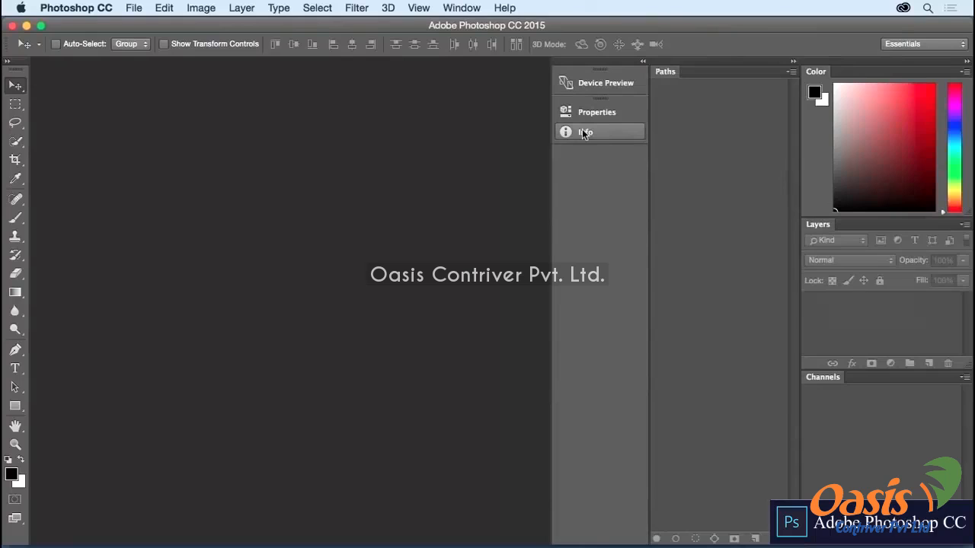
drag(583, 134, 693, 542)
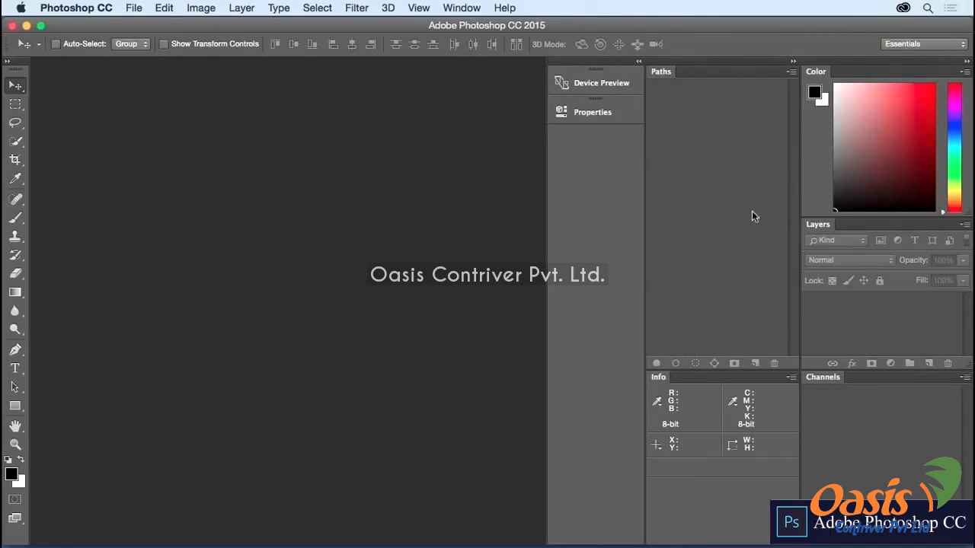
Step: Minimize the Color panel to its tab and restore it
double_click(817, 72)
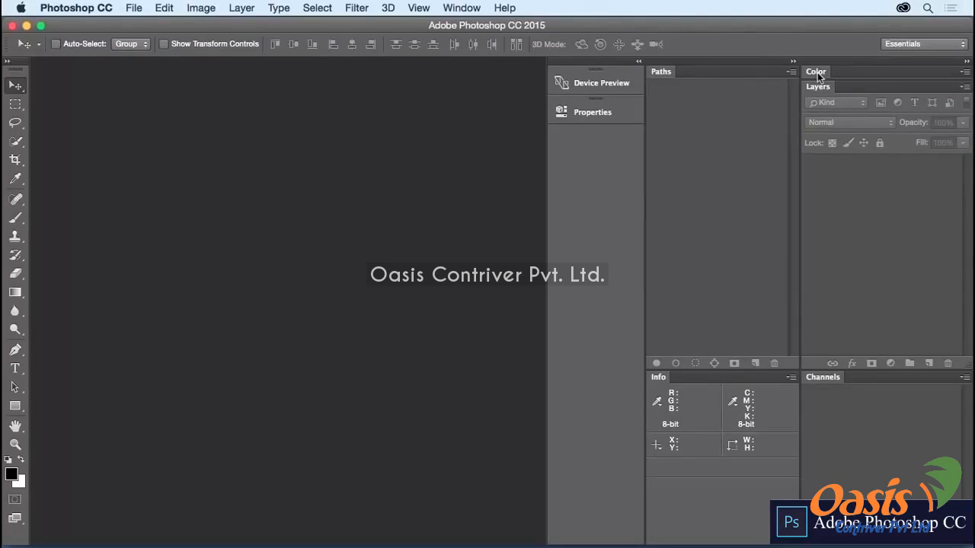
double_click(817, 73)
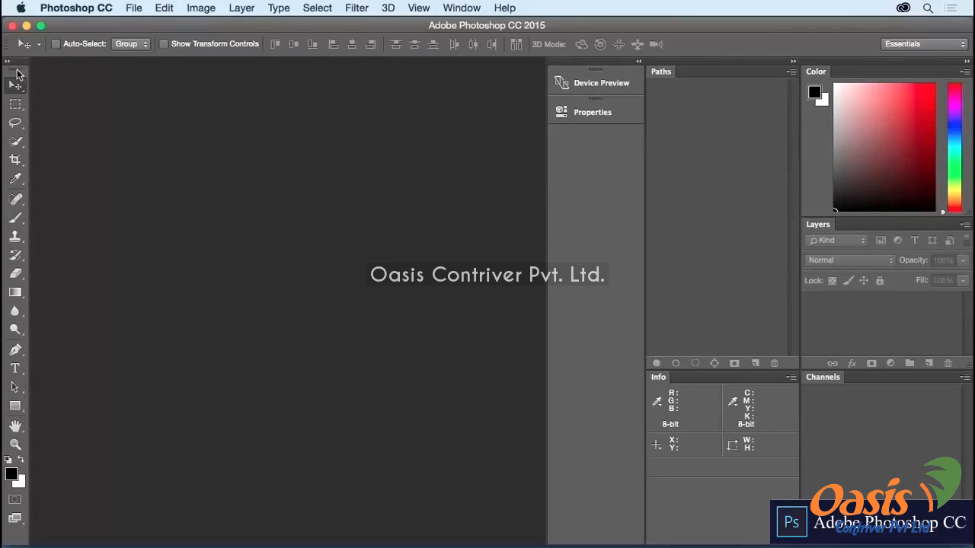
Step: Dock the Tools panel beside the icon dock, and hide and reveal all tools and panels, including temporarily from the screen edge
drag(19, 74, 543, 70)
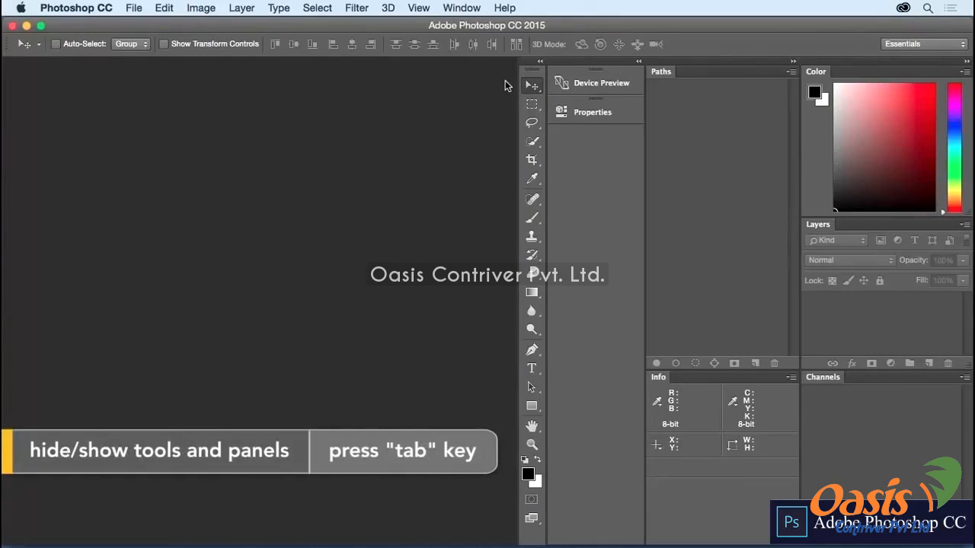
key(Tab)
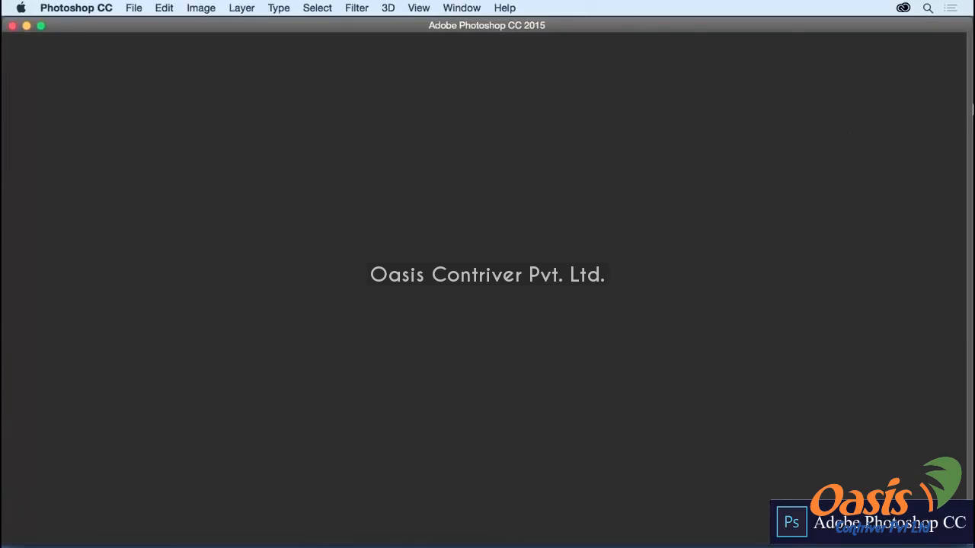
mouse_move(972, 109)
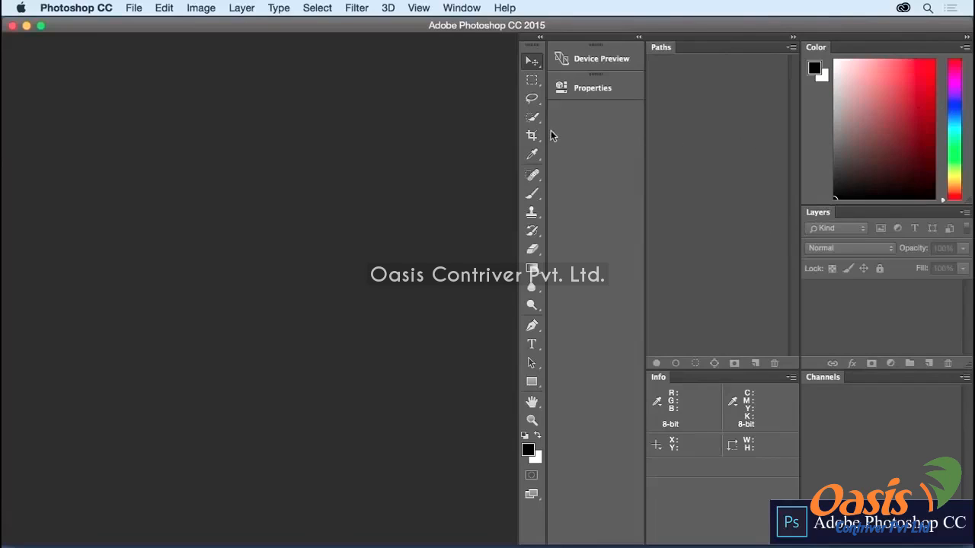
key(Tab)
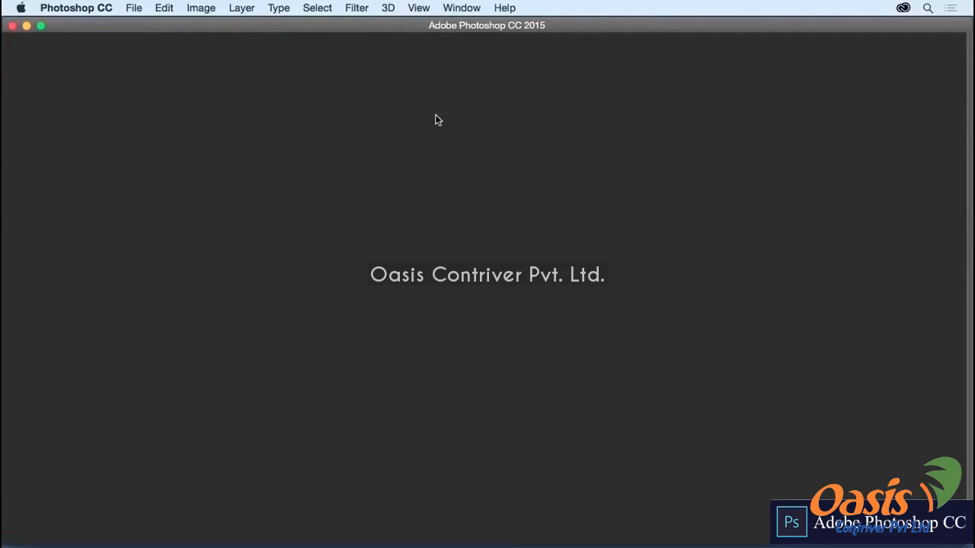
key(Tab)
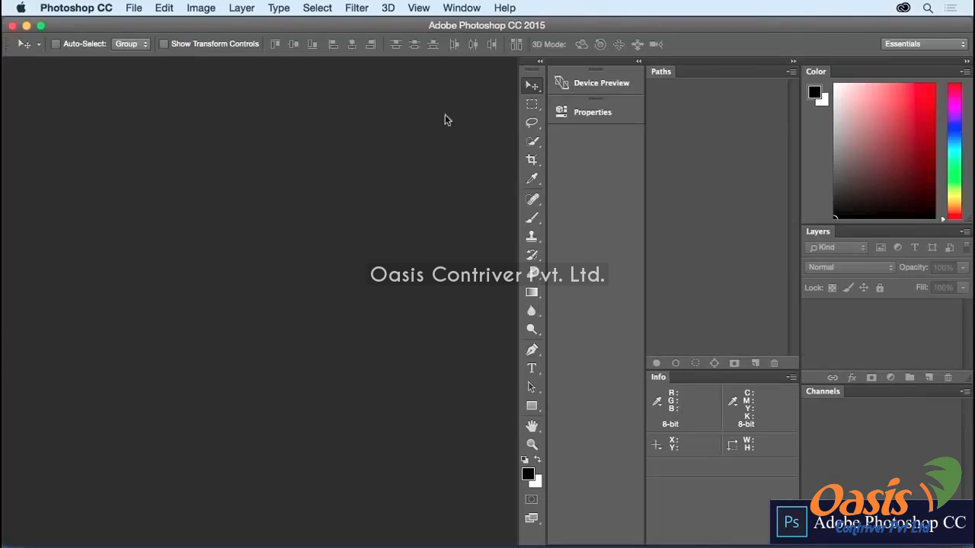
Step: Return the Tools panel to its original docking edge, and hide and show all tools and panels
drag(532, 73, 11, 66)
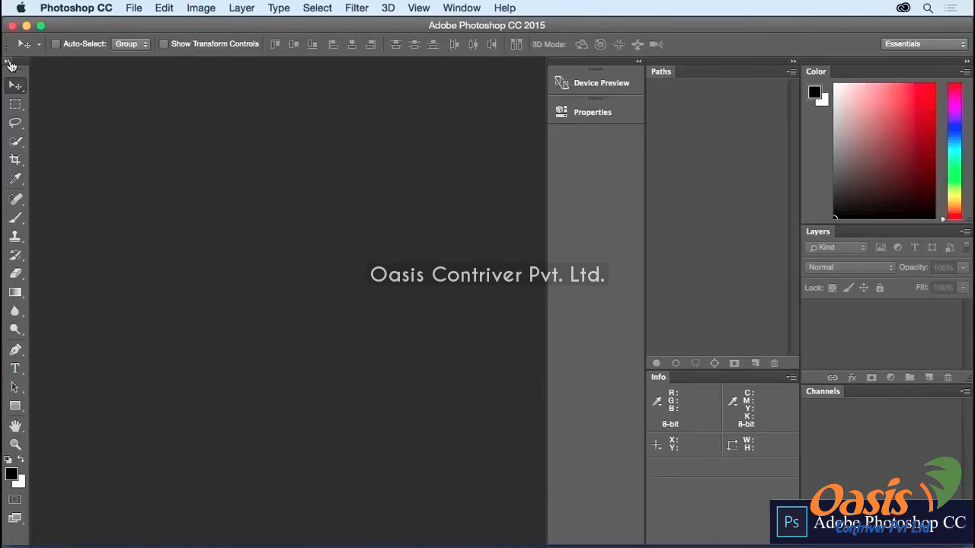
key(Tab)
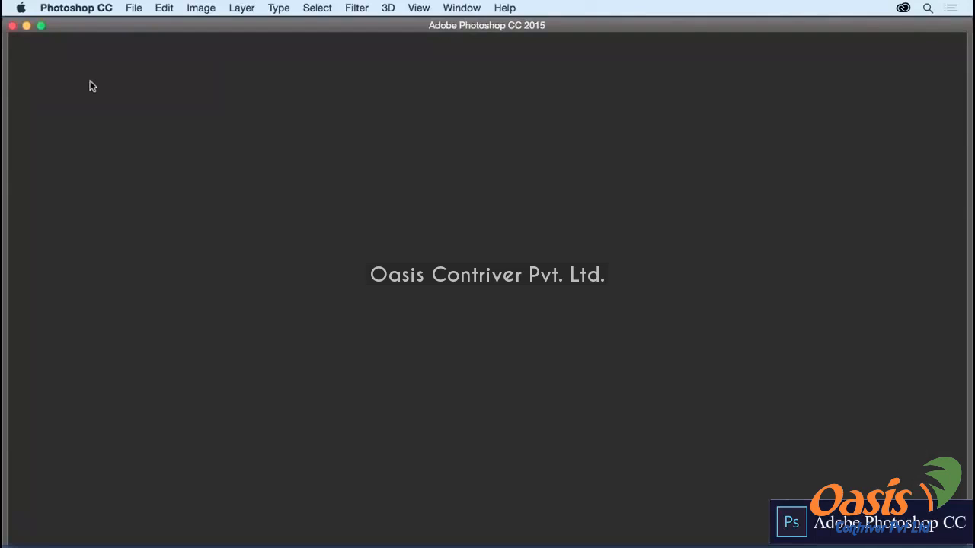
key(Tab)
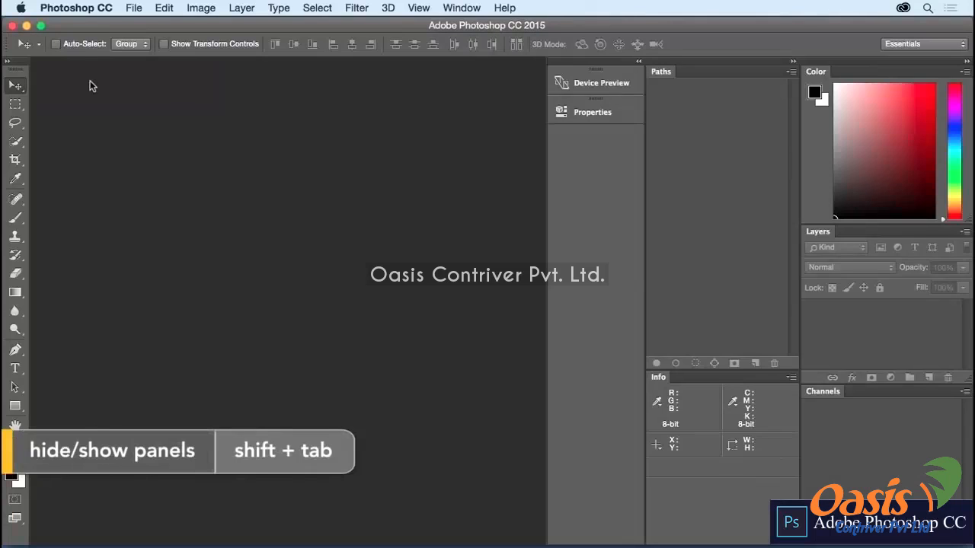
Step: Hide and show only the panels while keeping the tools visible, and switch the Tools panel to two columns and back to one
key(shift+Tab)
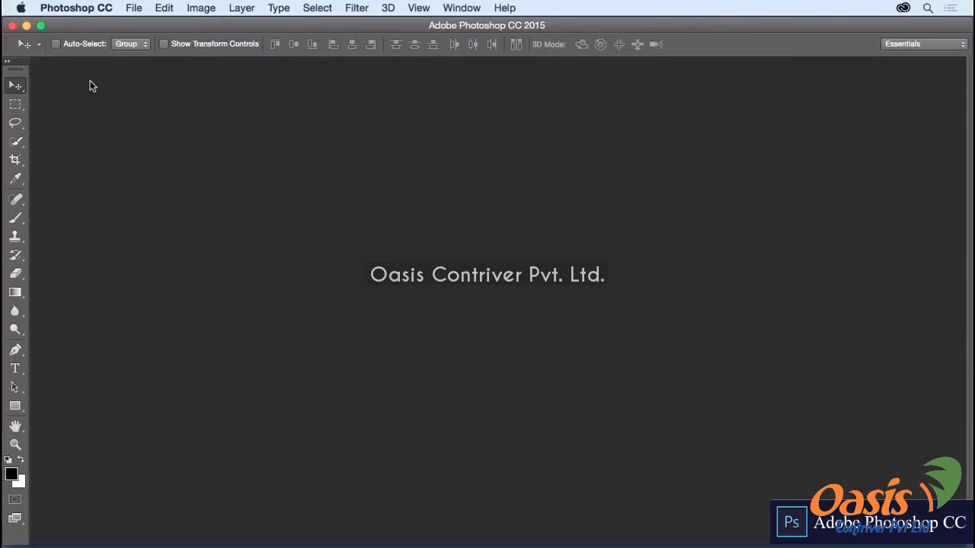
key(shift+Tab)
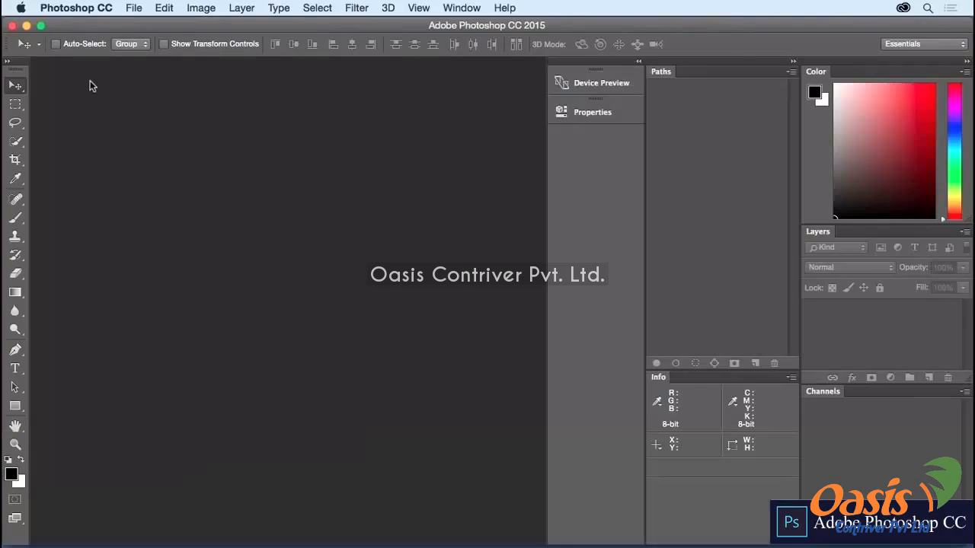
click(8, 61)
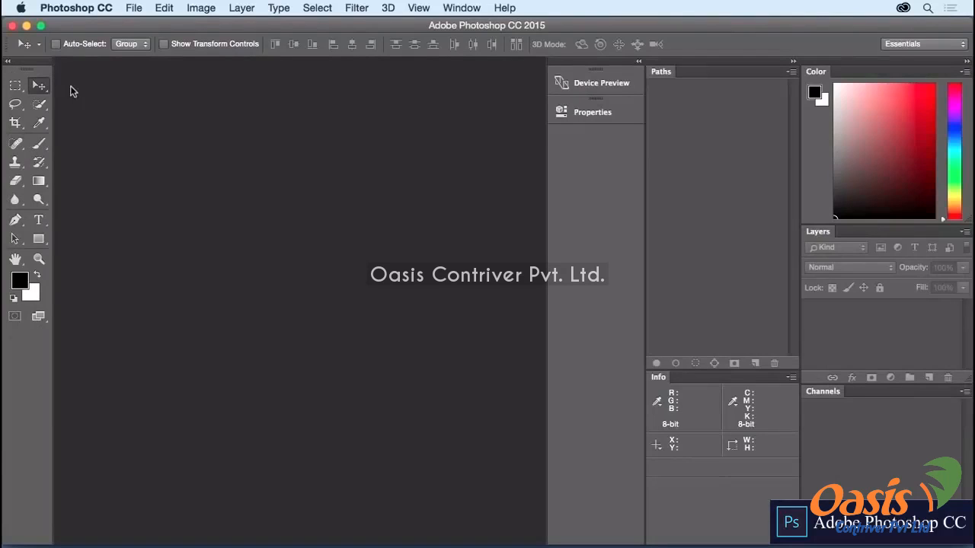
click(7, 61)
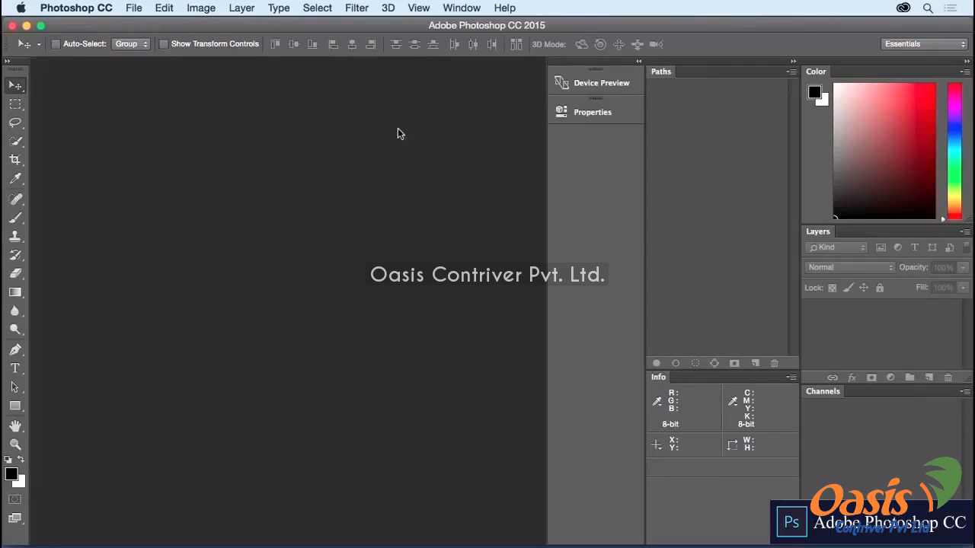
Step: In the Layers panel options, try the medium thumbnail size, and apply the smallest thumbnail size
click(964, 233)
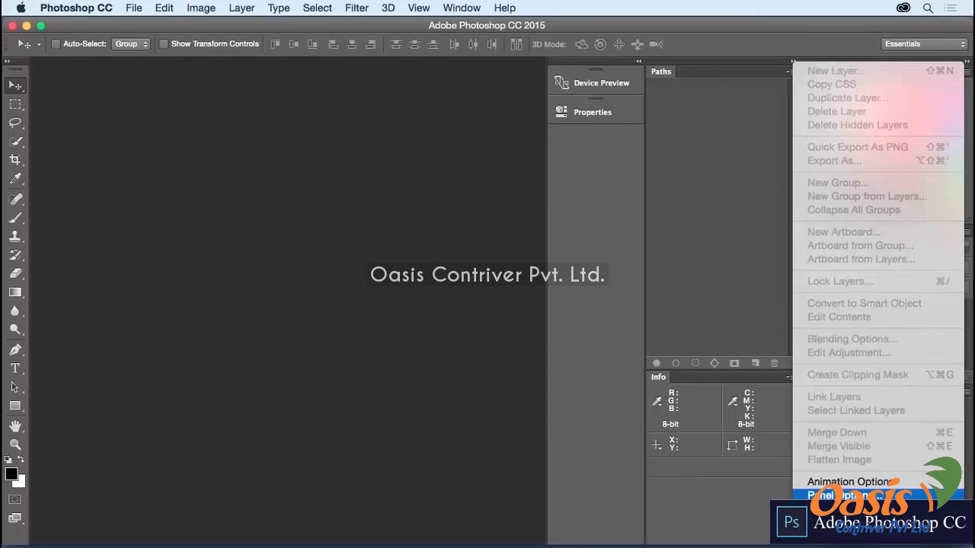
click(842, 495)
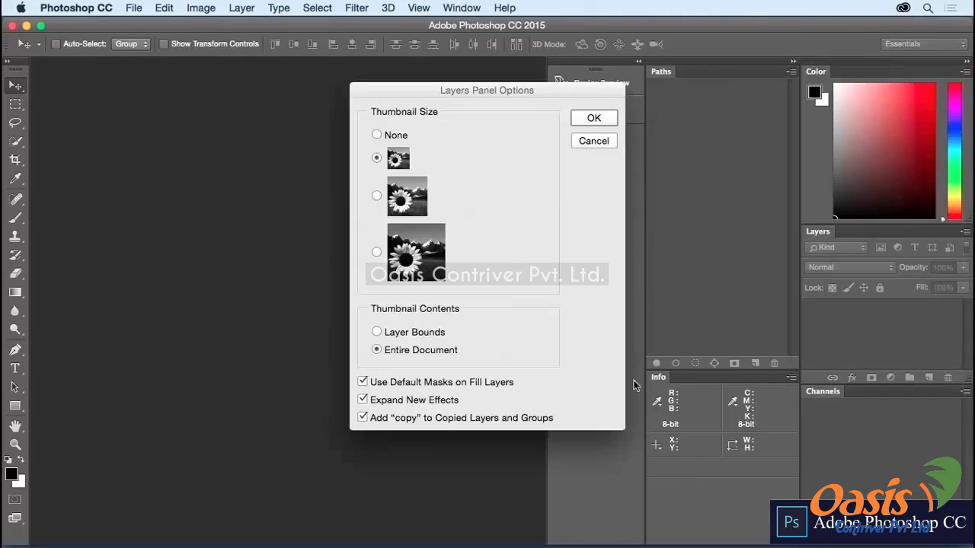
click(377, 196)
click(377, 158)
click(592, 118)
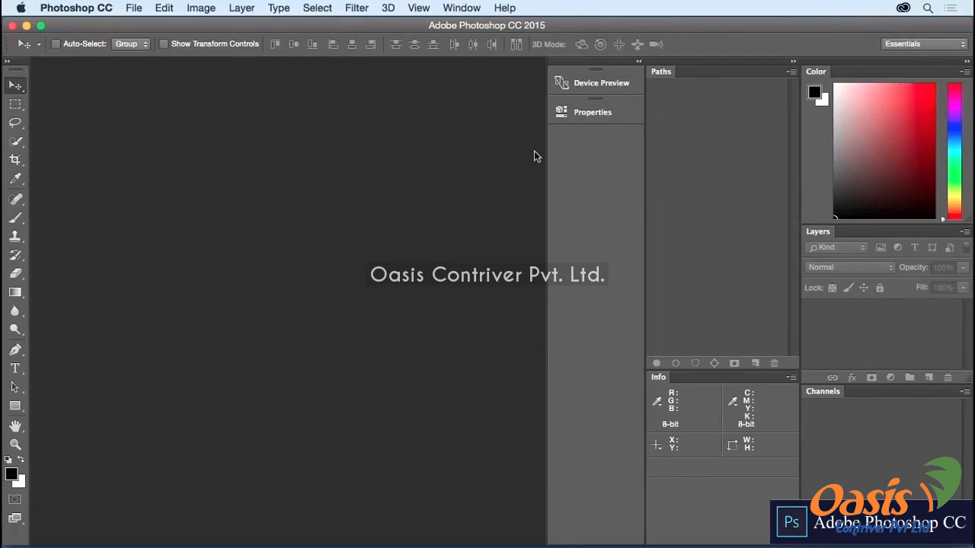
Step: Reset the Essentials workspace to its default panel layout
click(935, 45)
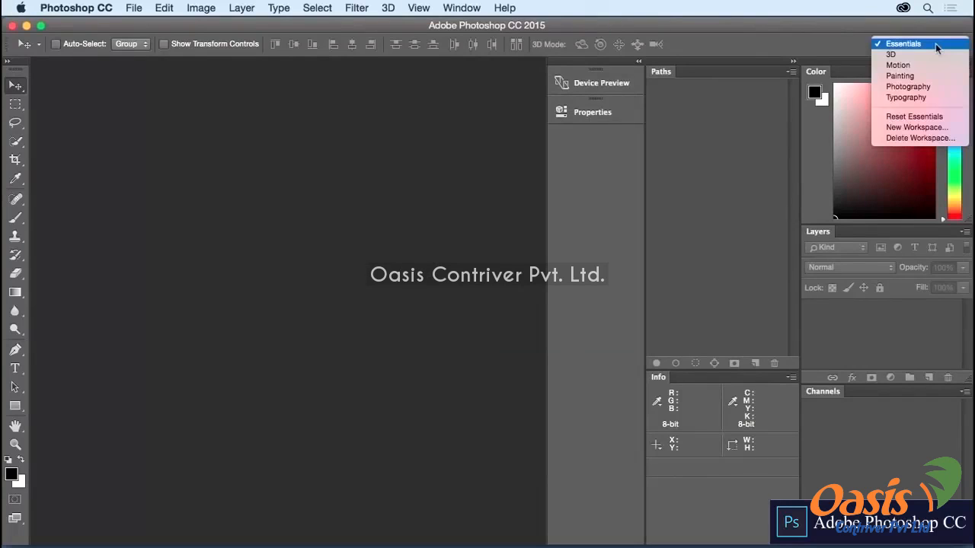
click(947, 120)
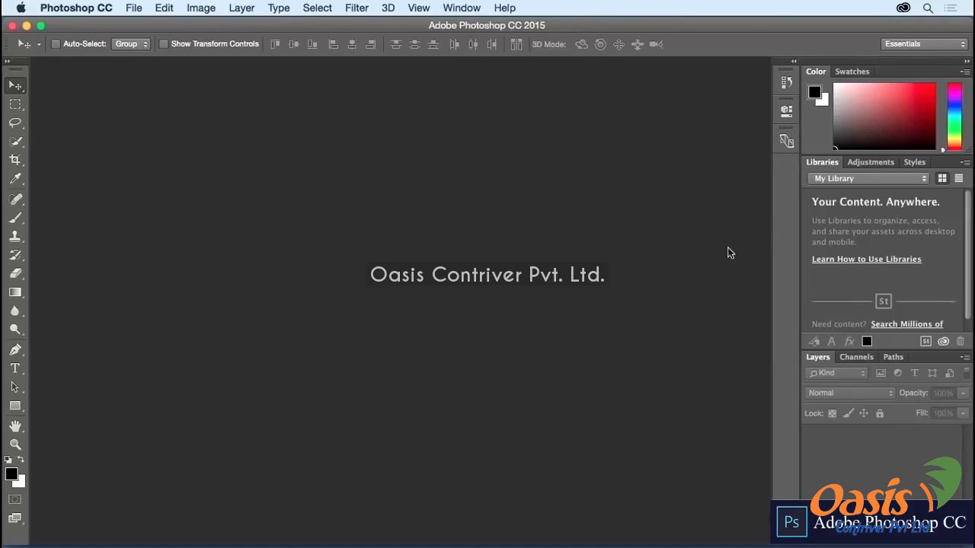
Step: Preview the Painting and Typography workspaces, and return to the Essentials workspace
click(947, 45)
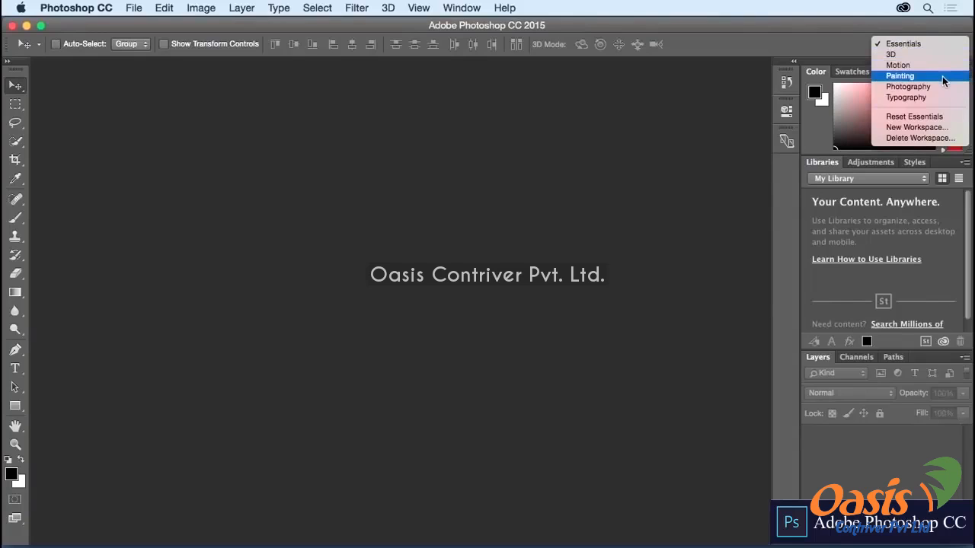
click(942, 79)
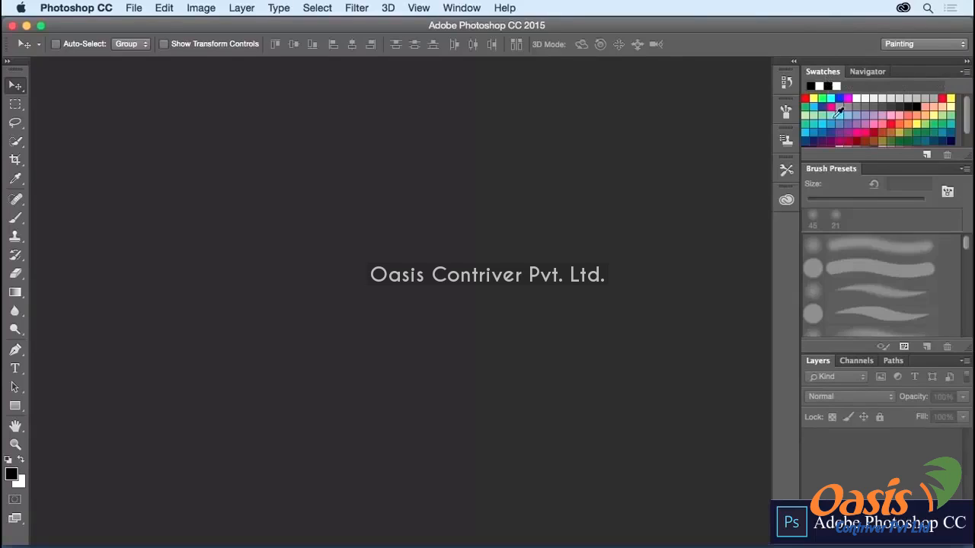
click(923, 45)
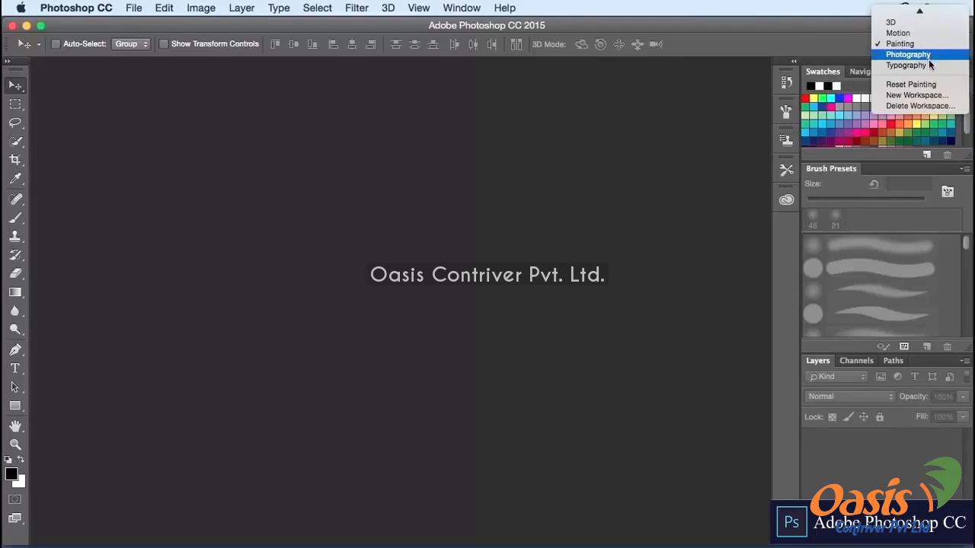
click(906, 66)
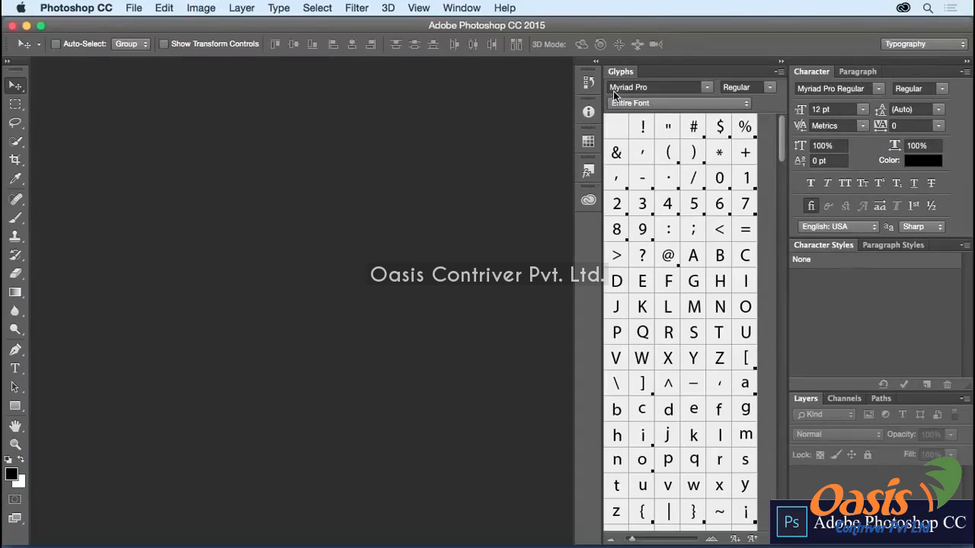
click(921, 45)
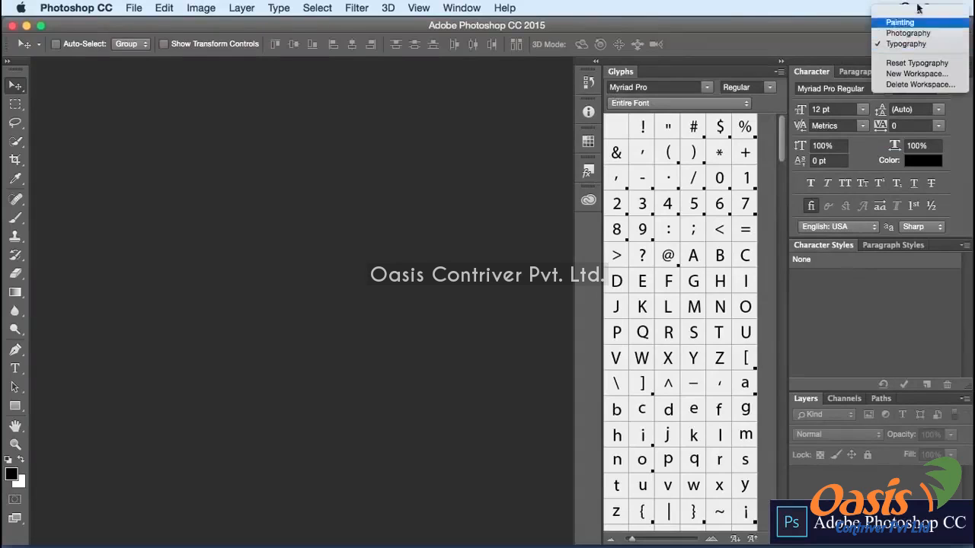
click(917, 12)
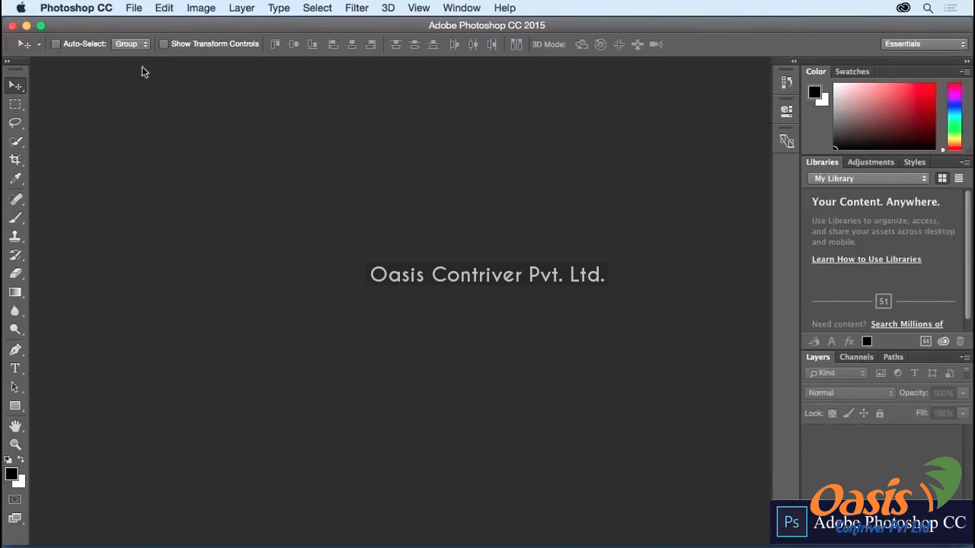
click(133, 9)
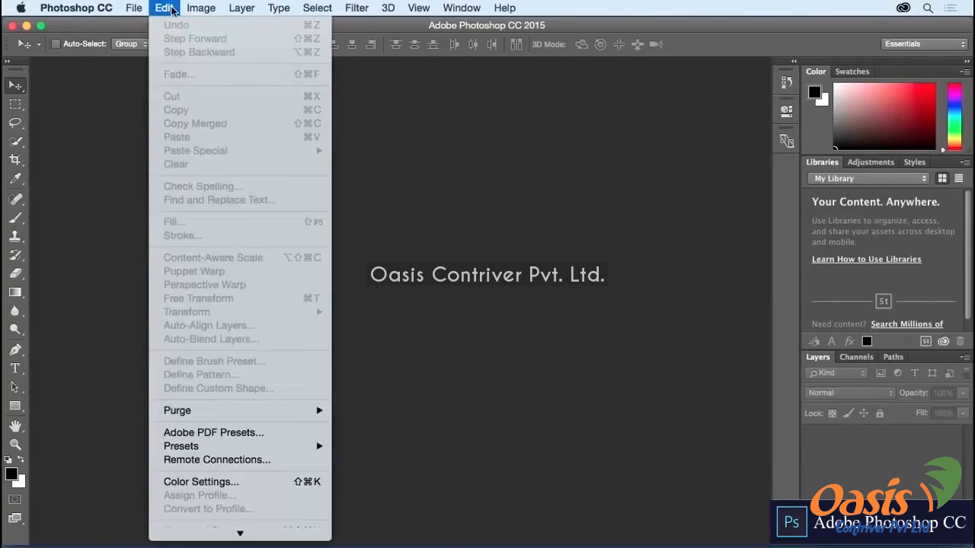
click(171, 10)
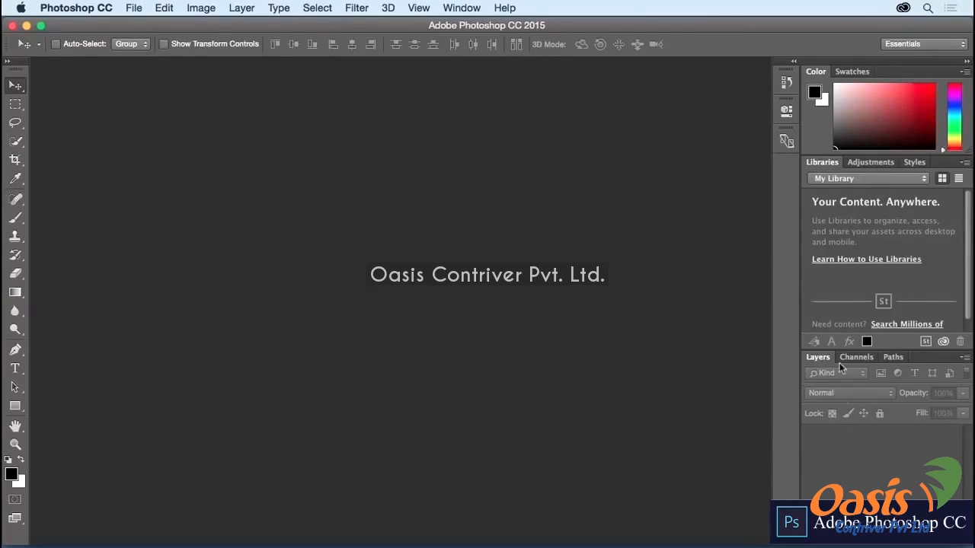
Step: Dock the Layers panel beside the Tools panel and group the History panel with it
drag(819, 361, 39, 257)
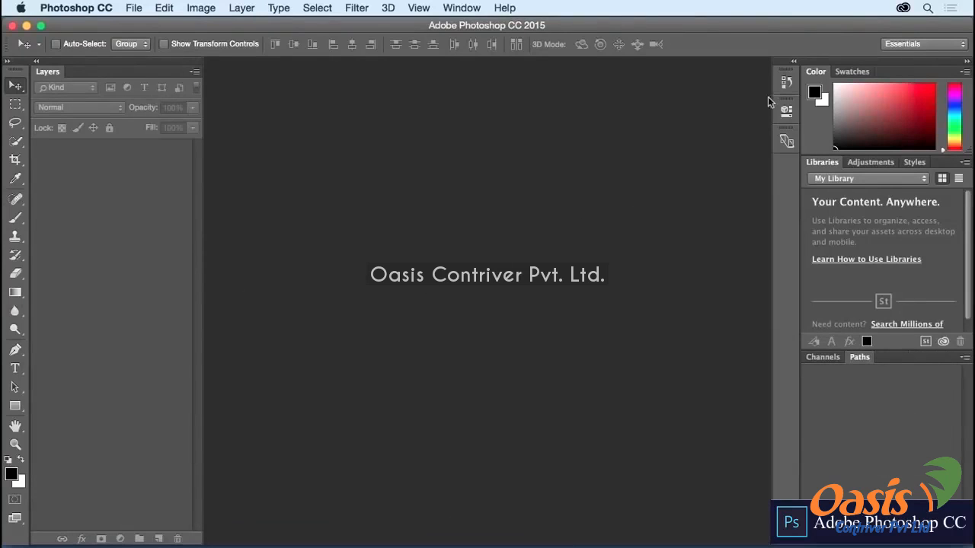
click(786, 83)
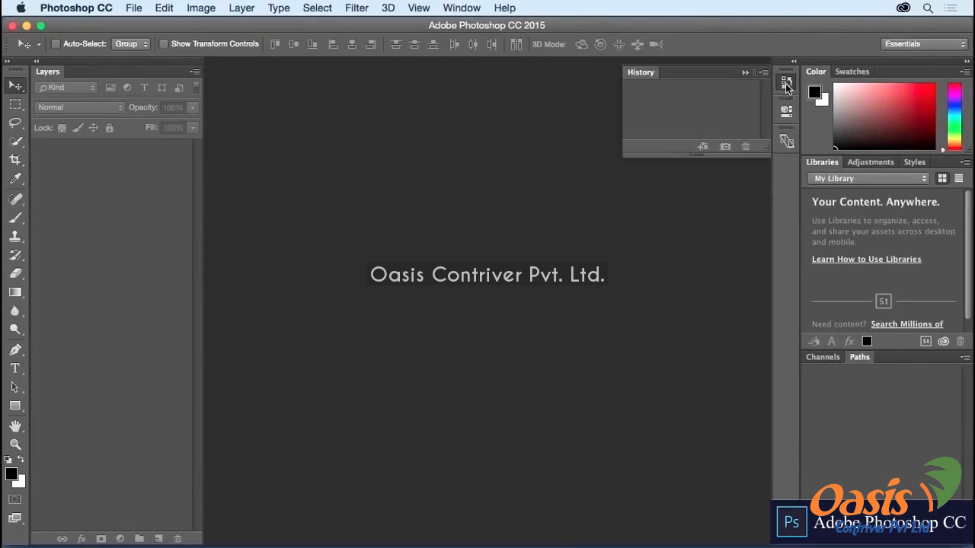
drag(648, 72, 149, 75)
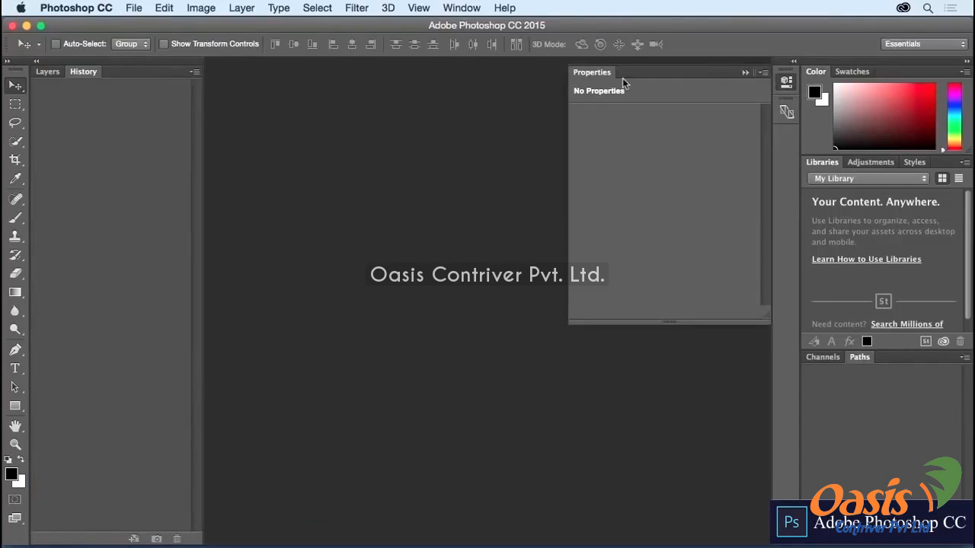
Step: Dock the Properties panel below the Layers and History group, and dock Paths and Channels as a group above it
drag(587, 79, 60, 540)
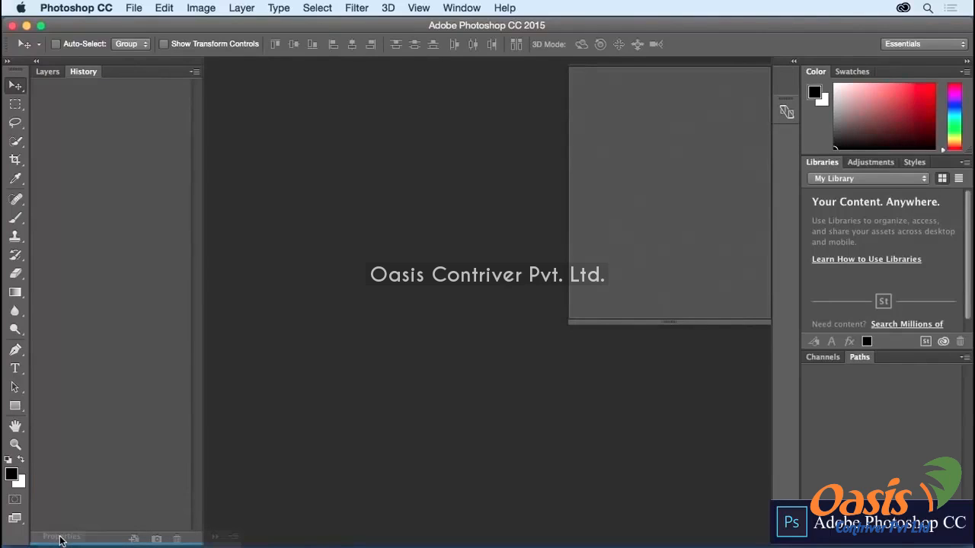
drag(60, 540, 61, 540)
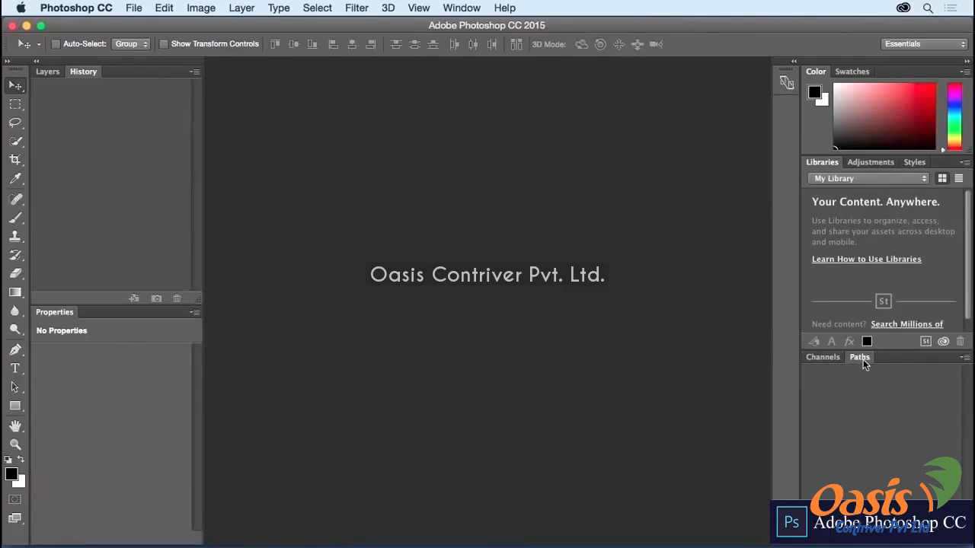
drag(861, 360, 87, 65)
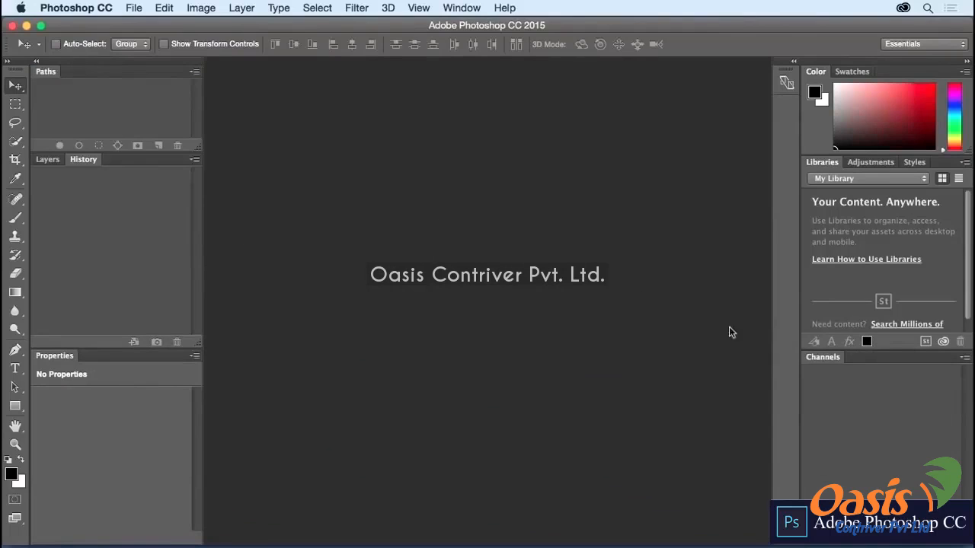
drag(820, 358, 46, 76)
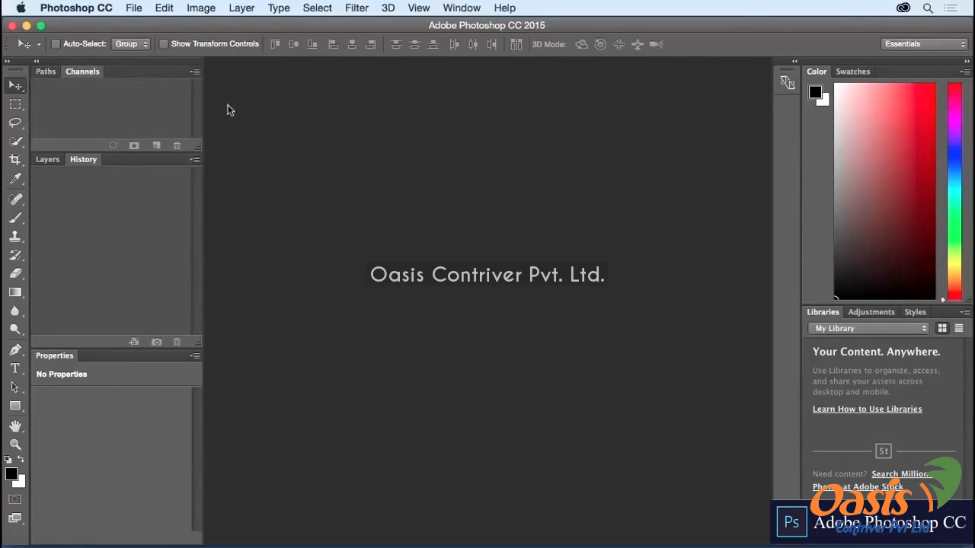
Step: Close the Color and Swatches group, the Libraries, Adjustments and Styles group, and the Device Preview panel
right_click(889, 72)
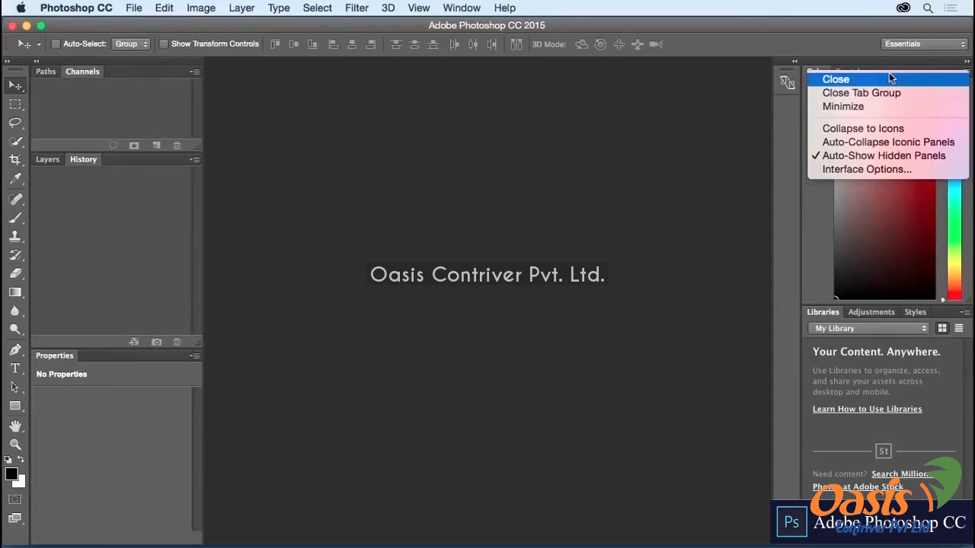
click(883, 93)
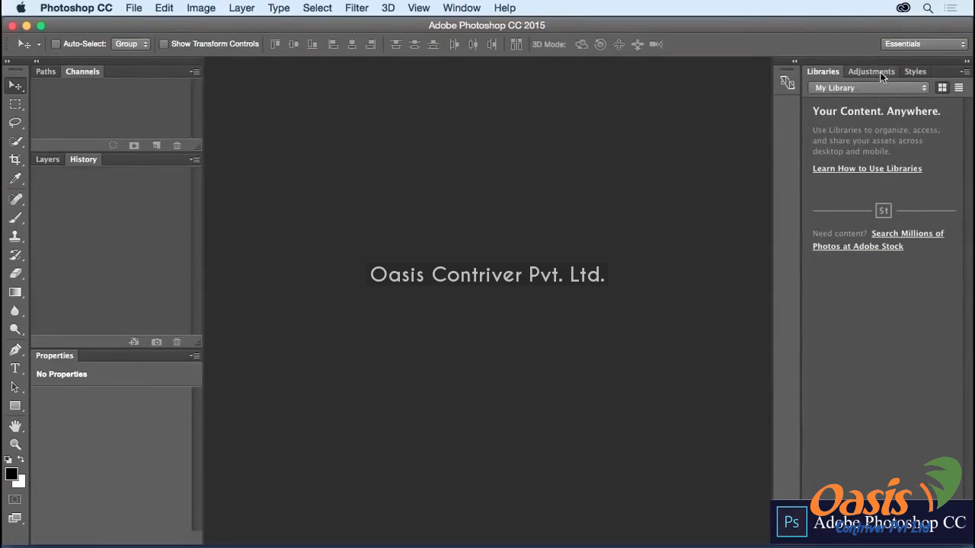
right_click(879, 72)
click(876, 93)
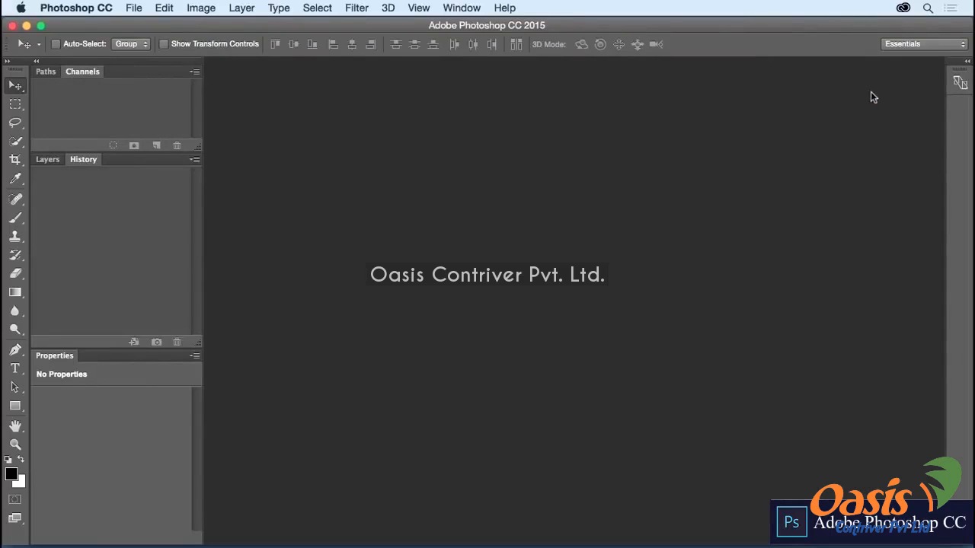
right_click(961, 83)
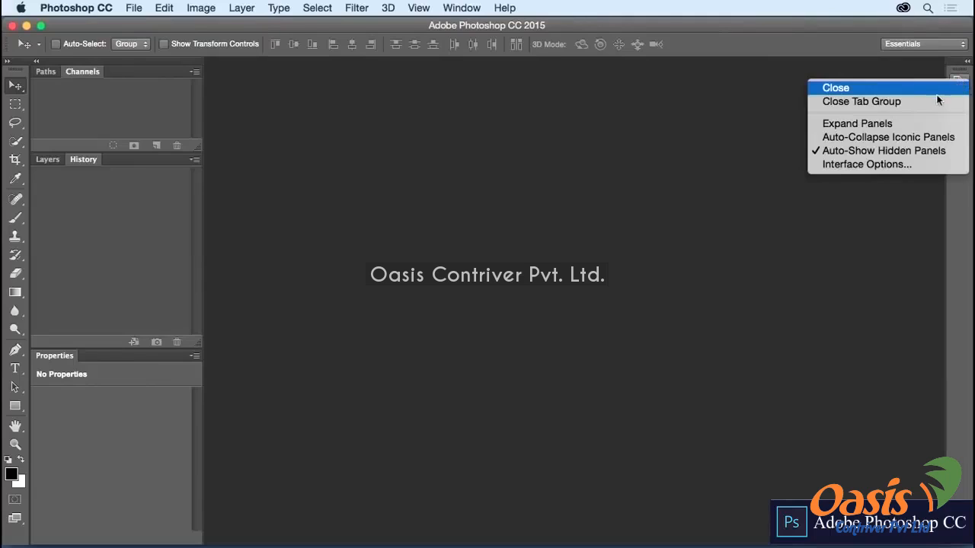
click(935, 102)
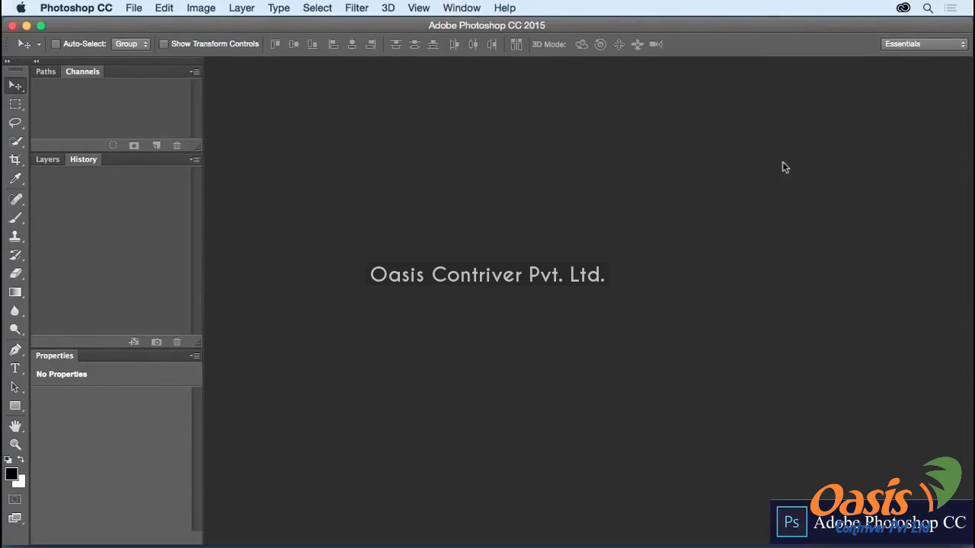
Step: Save the panel layout as a new workspace named with the presenter's username, without capturing keyboard shortcuts or menus
click(937, 47)
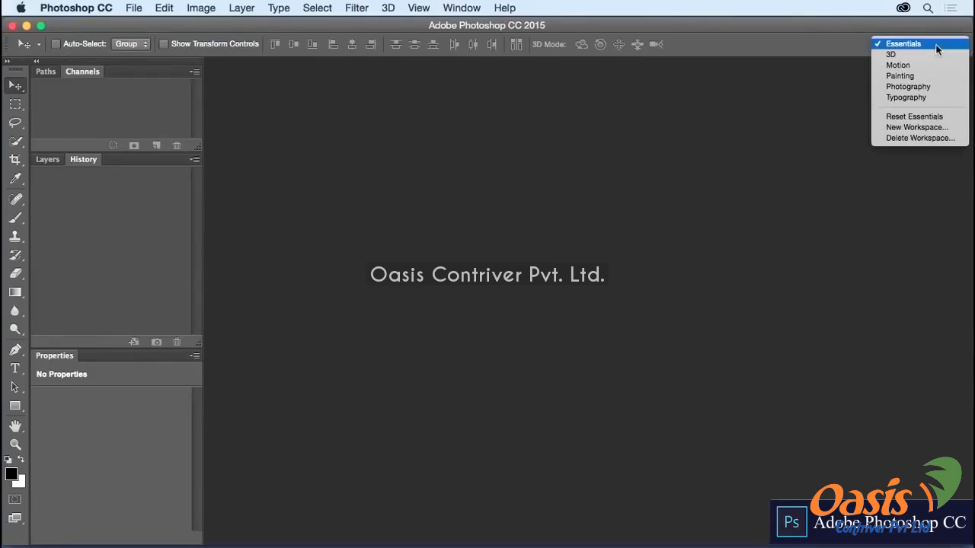
click(935, 129)
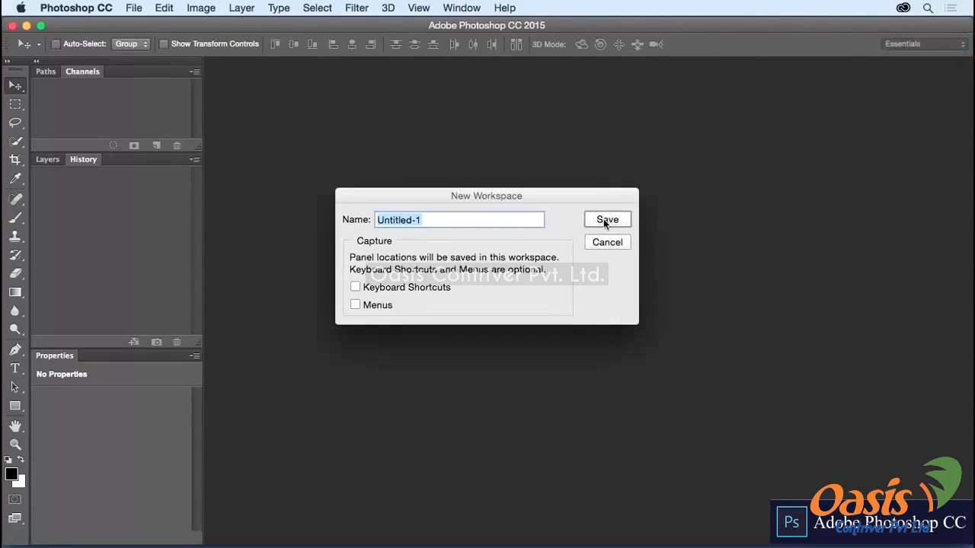
text(jkost)
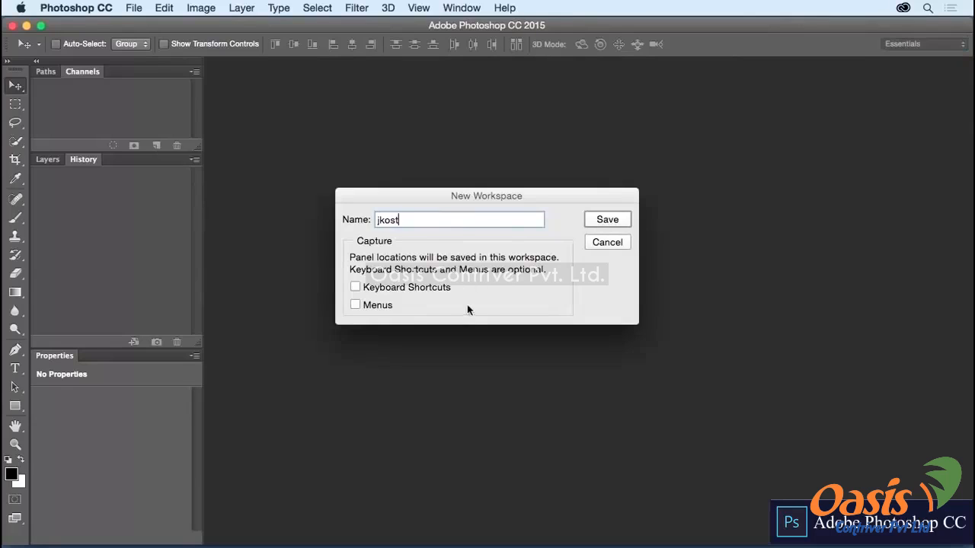
click(603, 220)
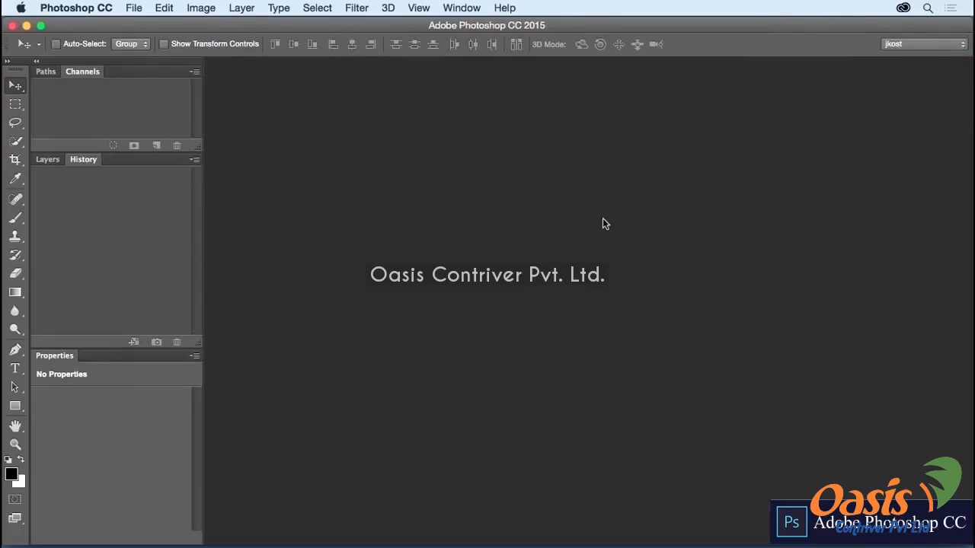
click(942, 47)
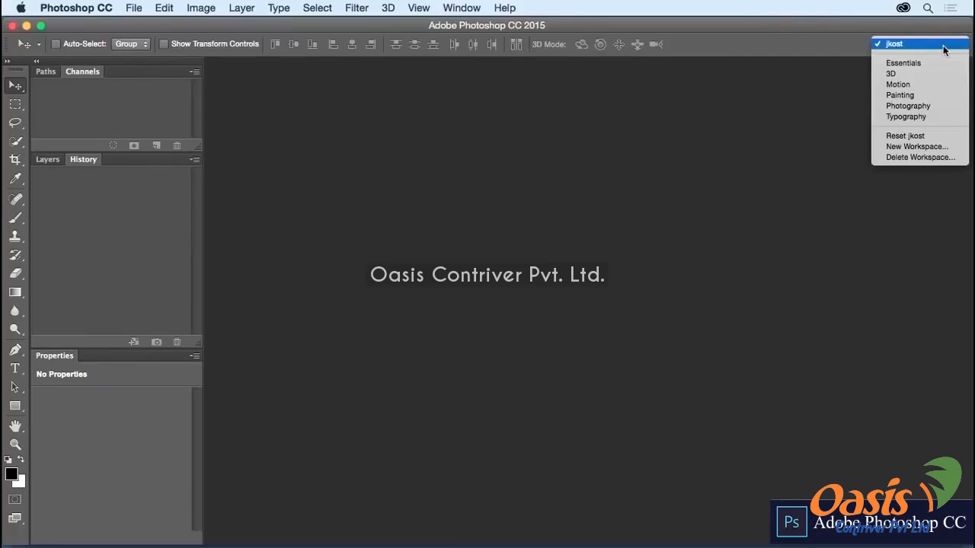
click(944, 49)
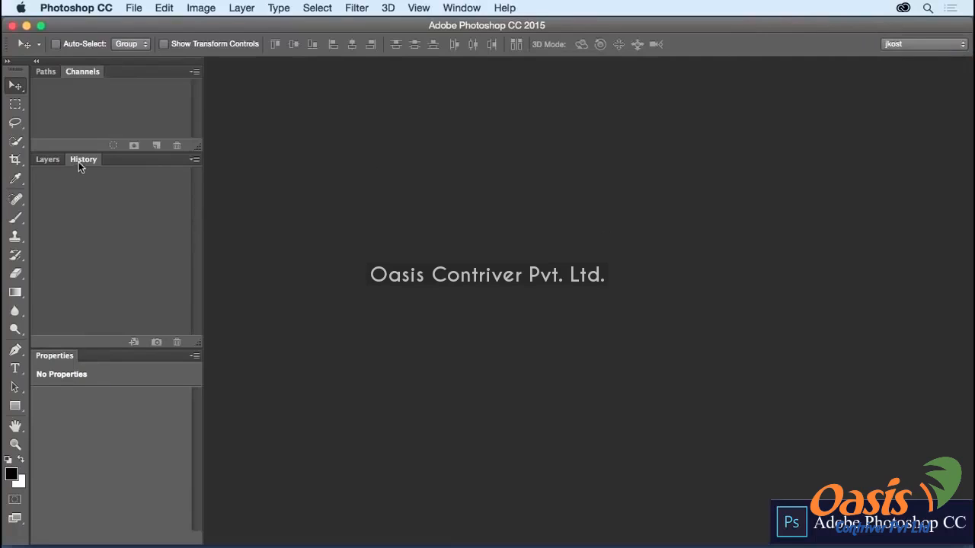
Step: Float the History and Layers panels separately over the canvas area, and reset the custom workspace to its saved layout
drag(81, 163, 220, 180)
drag(54, 160, 455, 365)
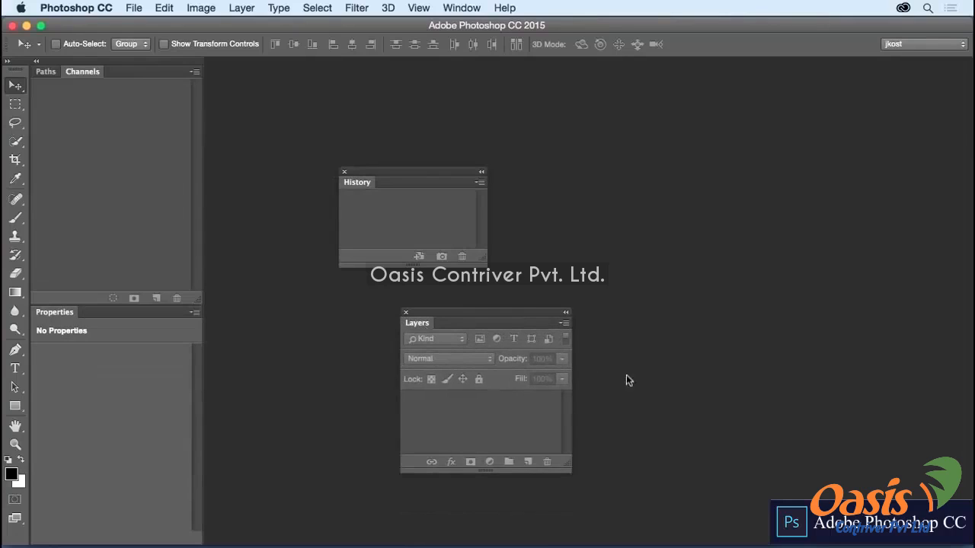
drag(417, 326, 418, 295)
click(929, 44)
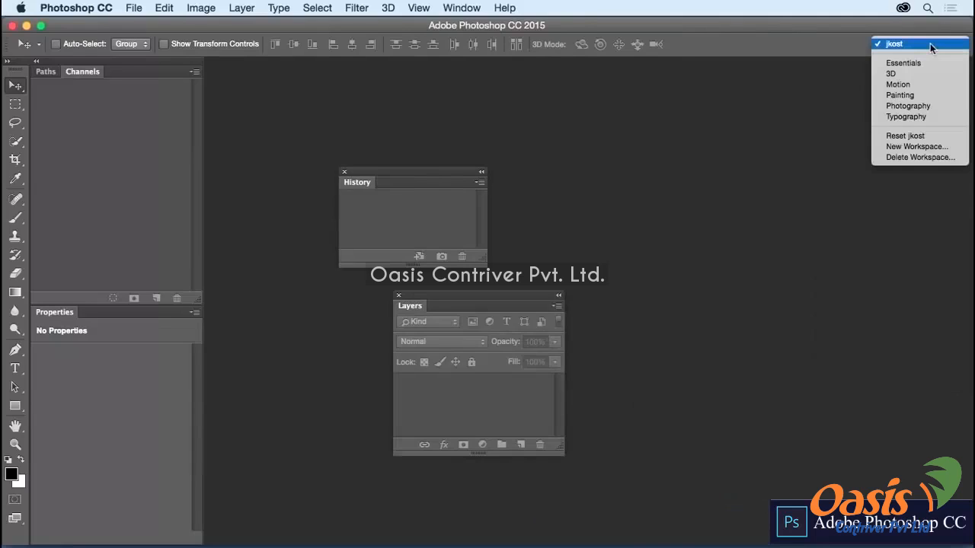
click(938, 136)
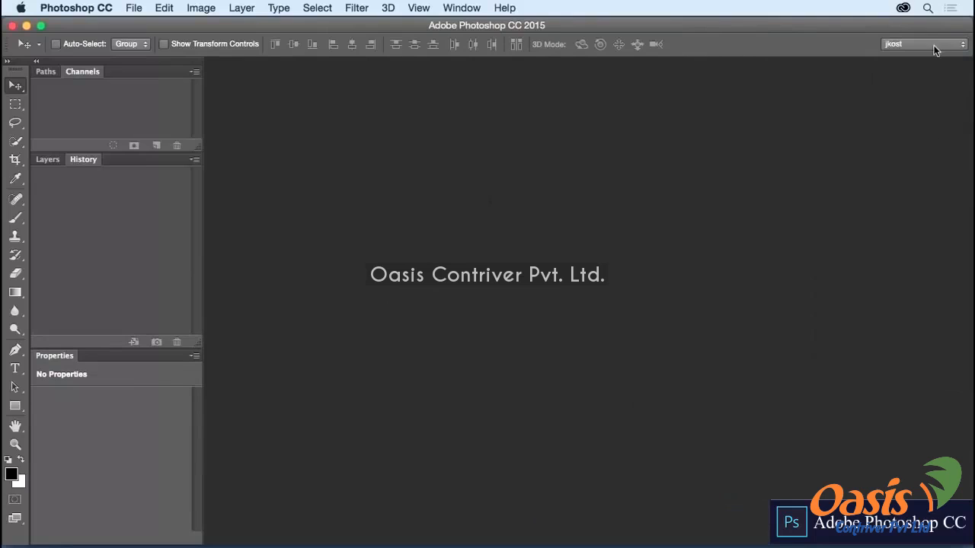
click(933, 45)
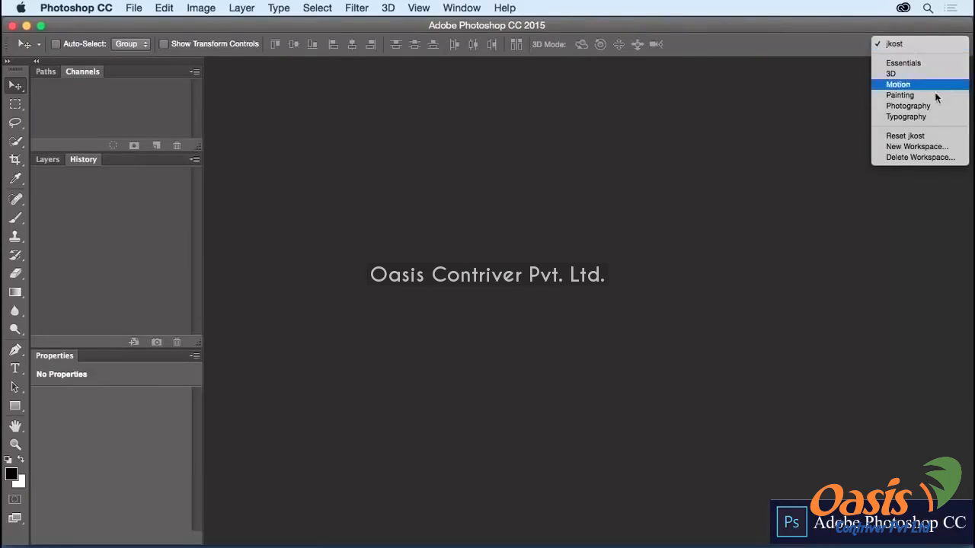
click(938, 158)
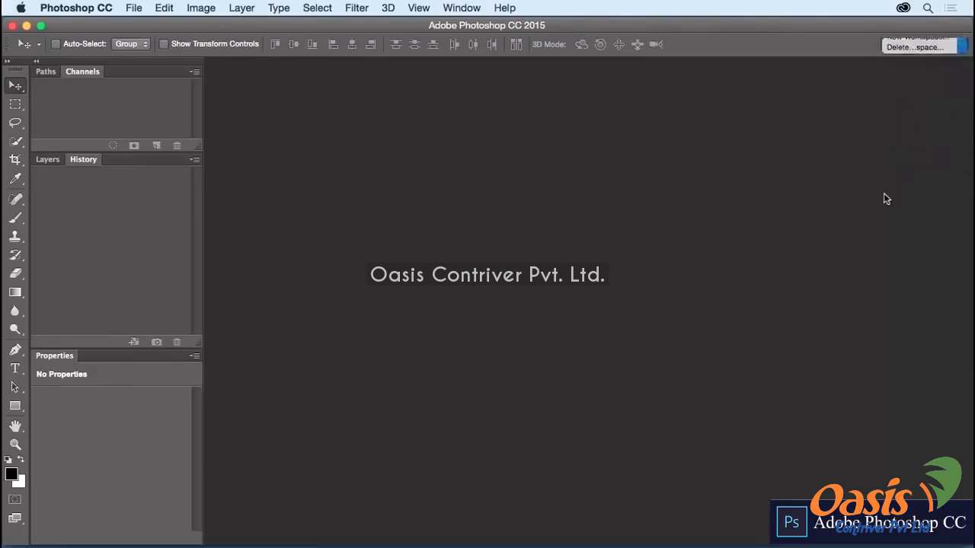
click(532, 220)
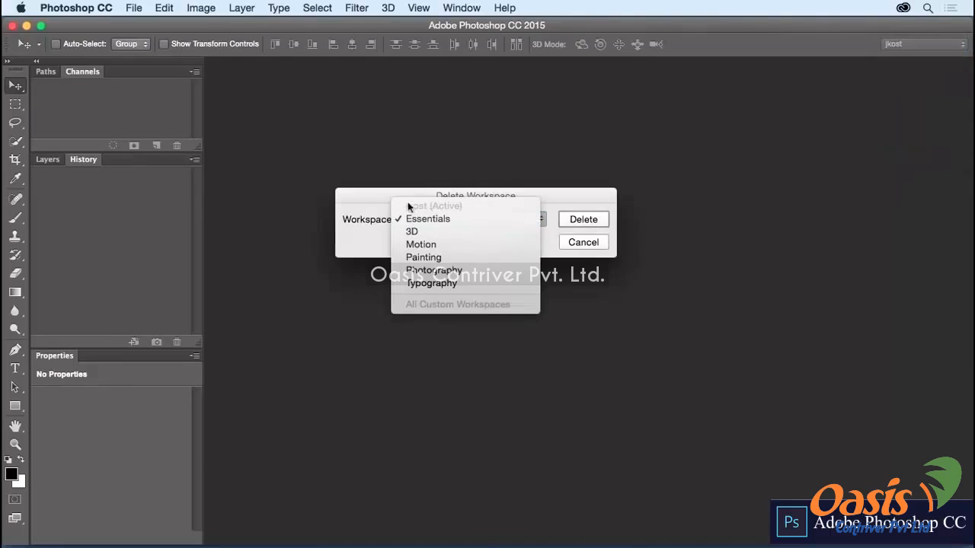
click(549, 201)
click(592, 242)
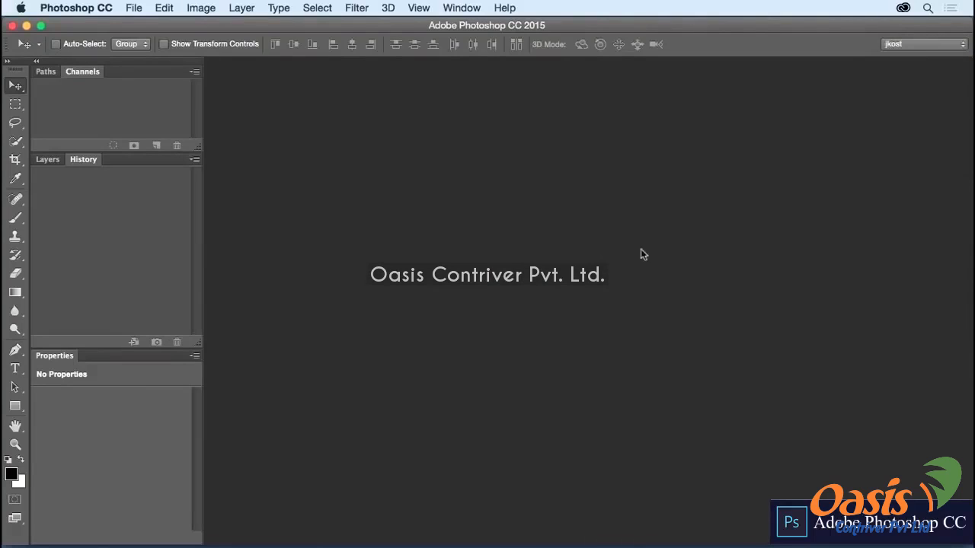
Step: Switch to the Essentials workspace and delete the custom workspace named with the presenter's username
click(919, 44)
click(923, 64)
click(920, 44)
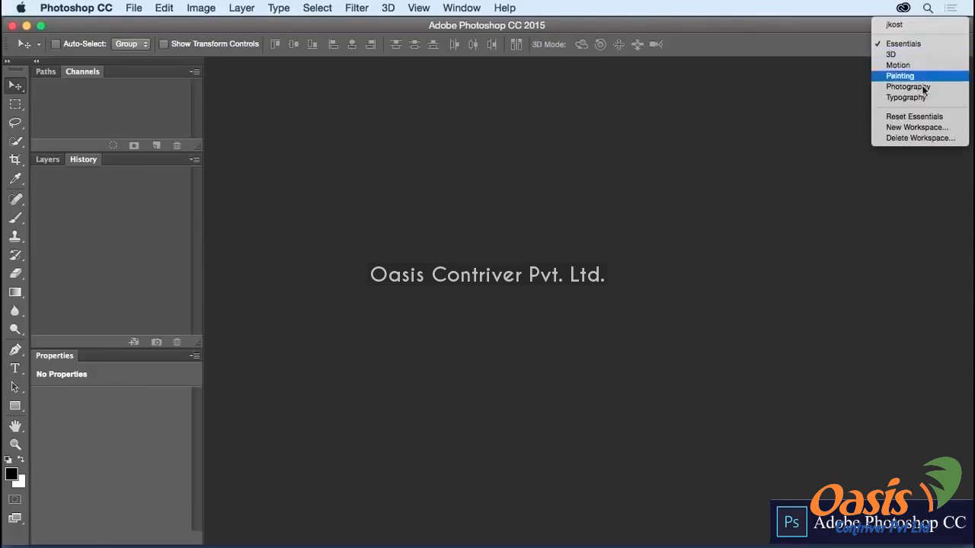
click(920, 138)
click(604, 219)
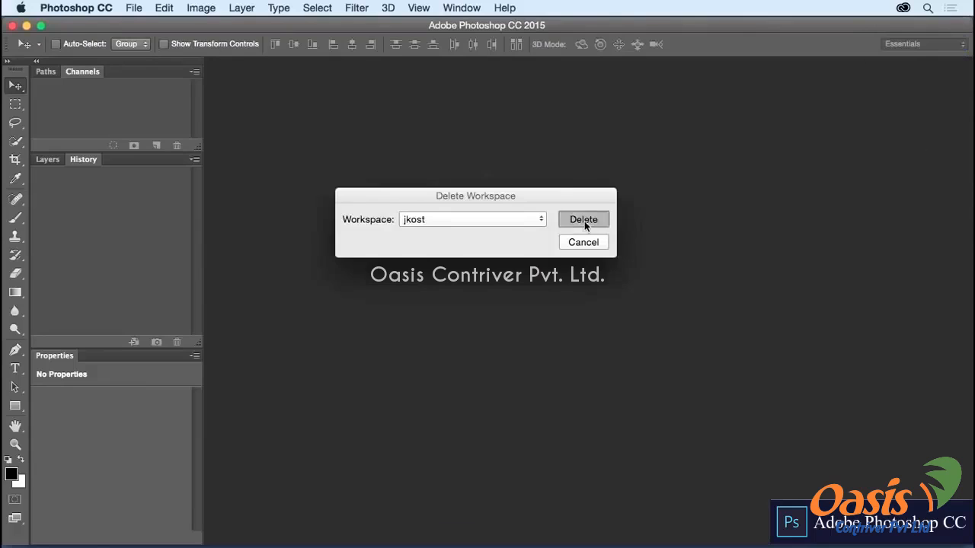
click(595, 210)
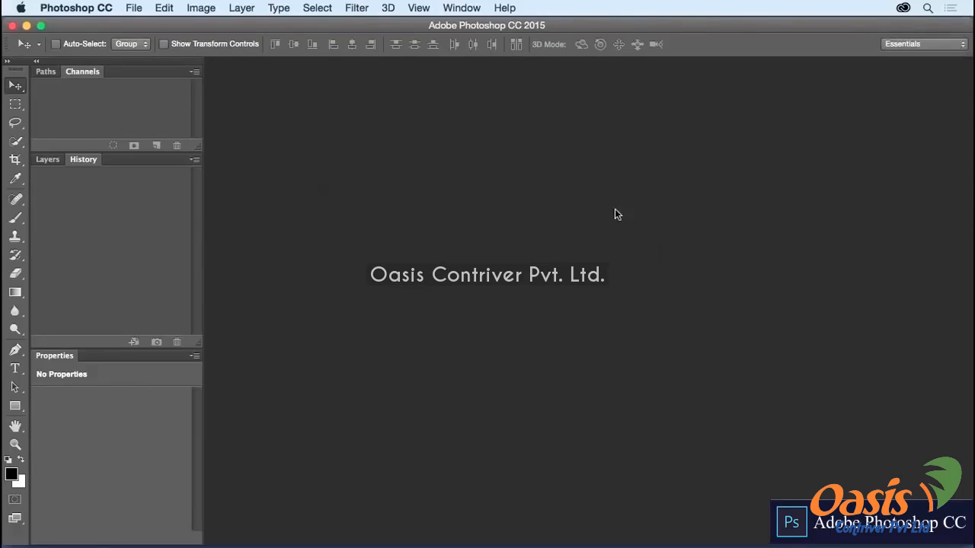
Step: Reset the Essentials workspace to its default panel layout
click(939, 44)
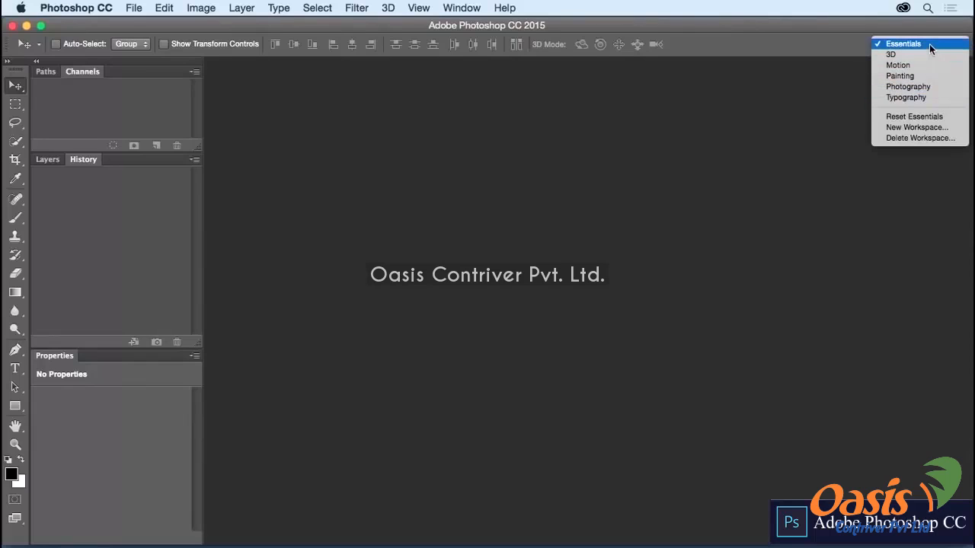
click(941, 118)
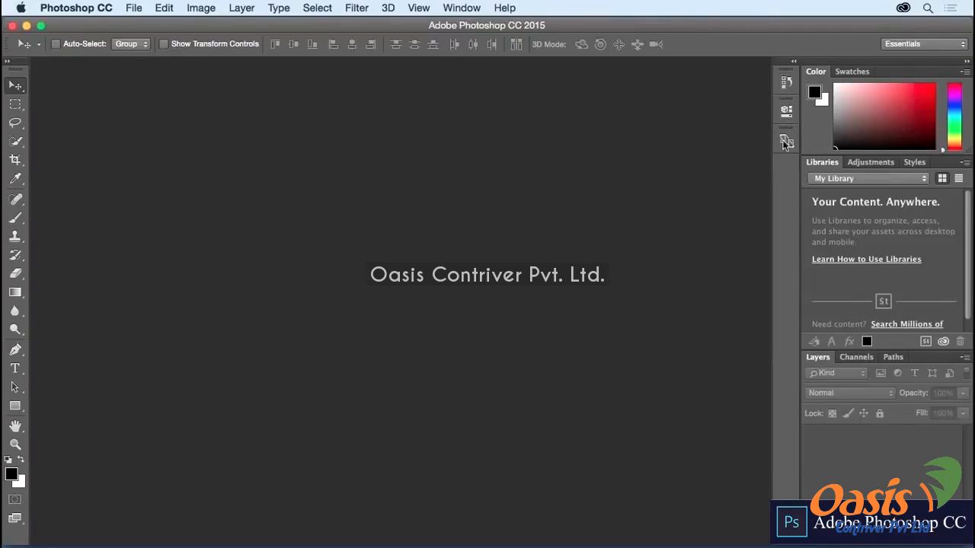
Step: Expand the collapsed History panel, and switch to the Rectangular Marquee tool and back to the Move tool
click(786, 81)
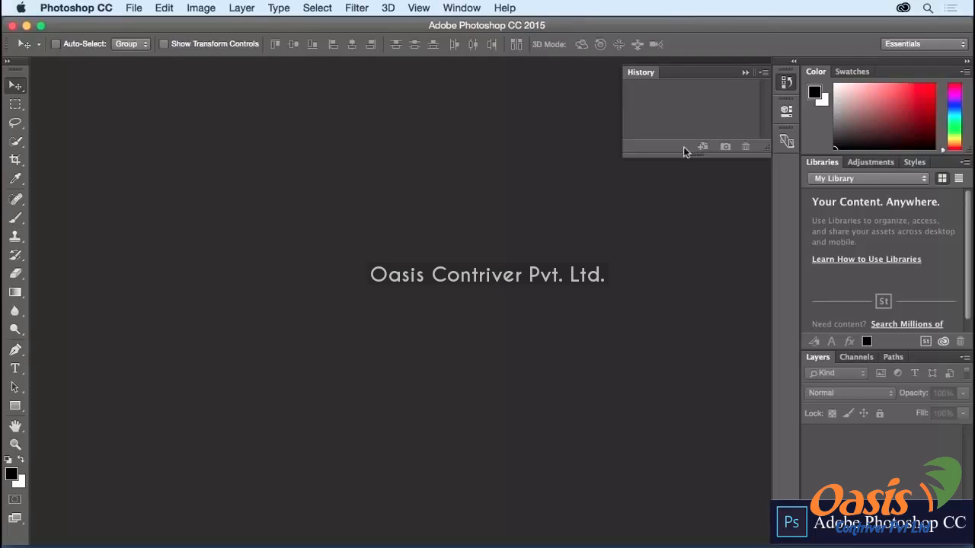
click(15, 103)
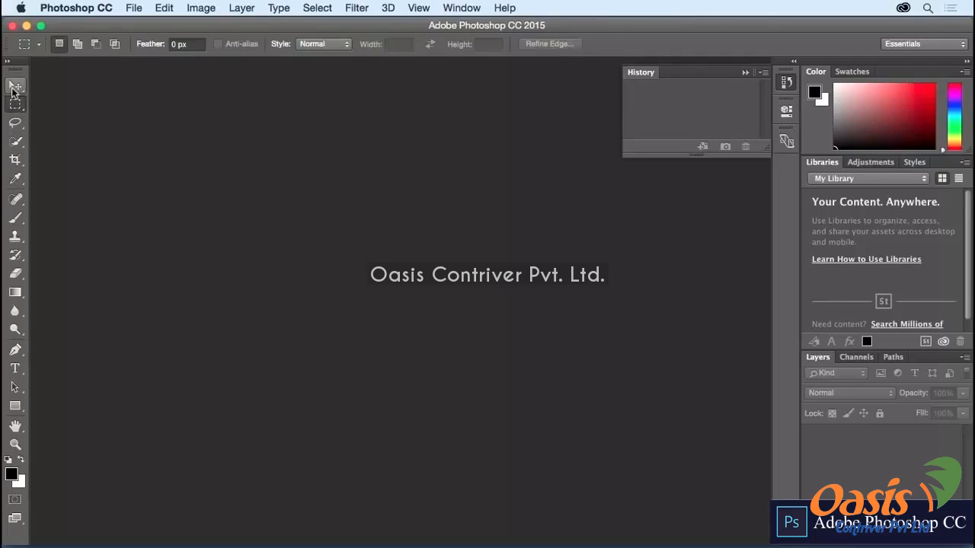
click(13, 87)
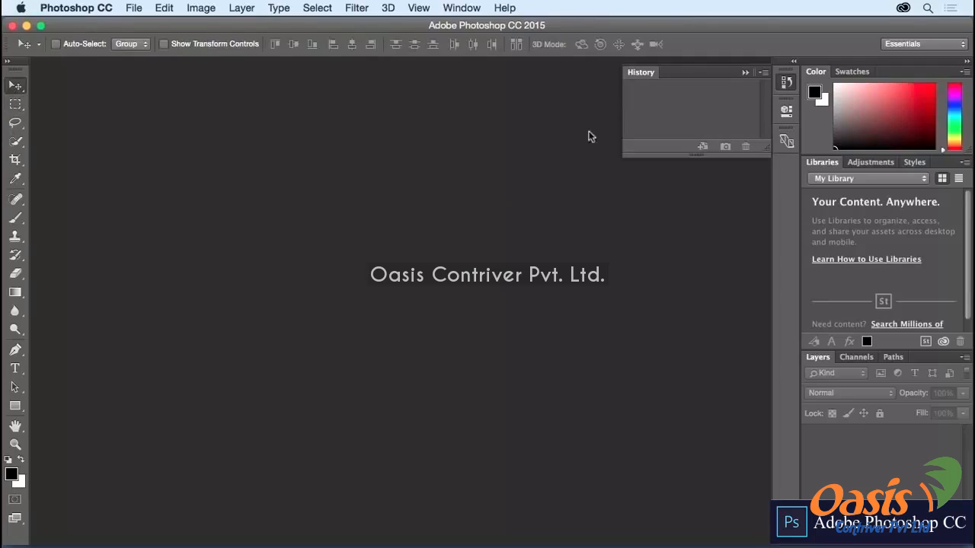
Step: Enable Auto-Collapse Iconic Panels in the Workspace preferences, and test it by expanding History and selecting the Rectangular Marquee tool
click(76, 8)
mouse_move(77, 53)
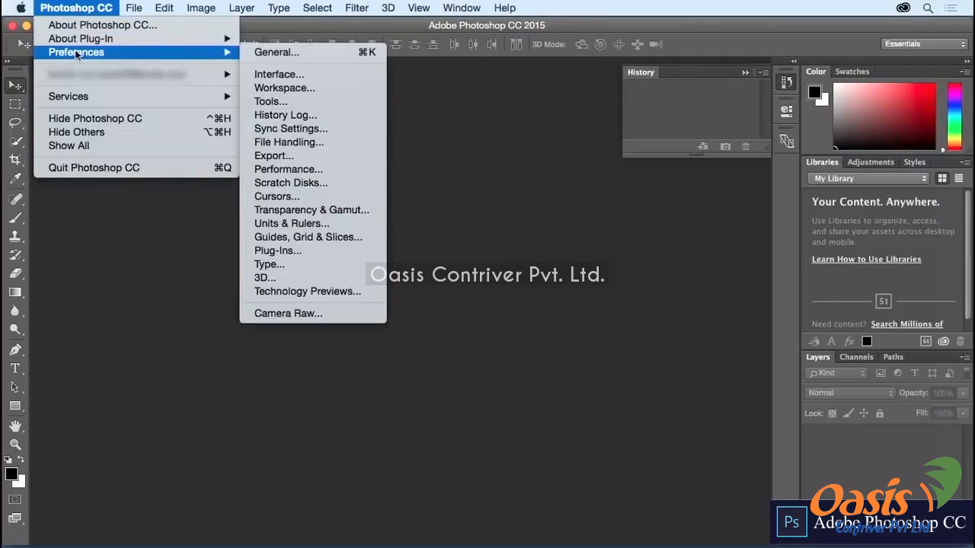
click(284, 88)
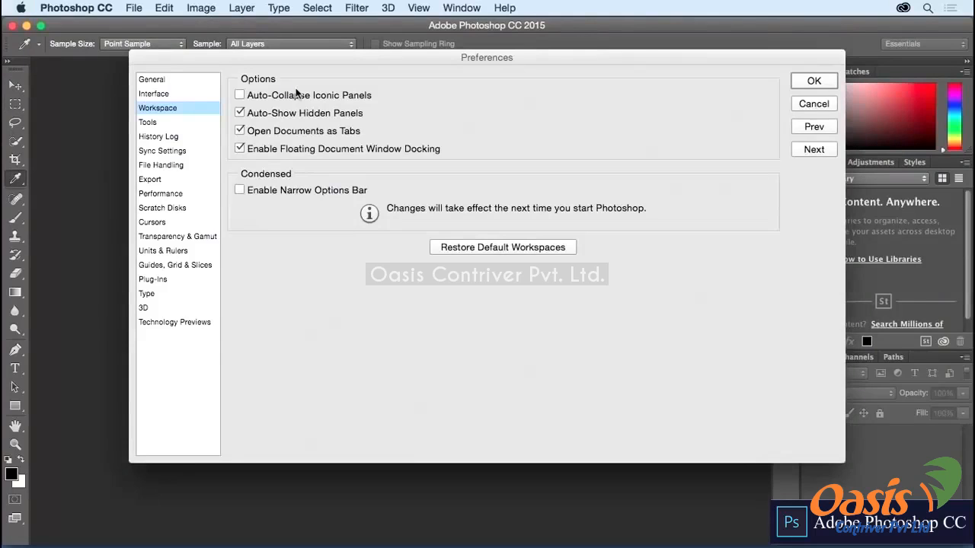
click(239, 97)
click(813, 81)
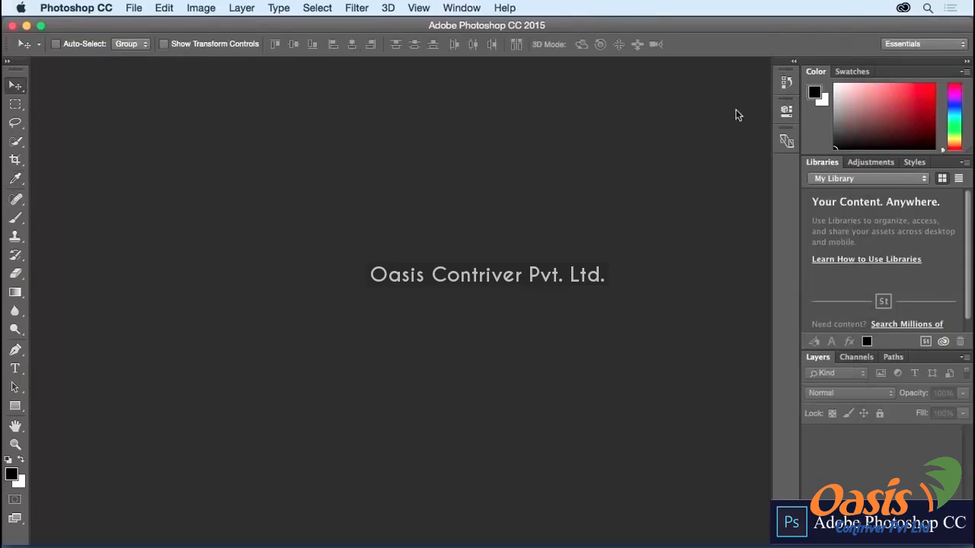
click(786, 82)
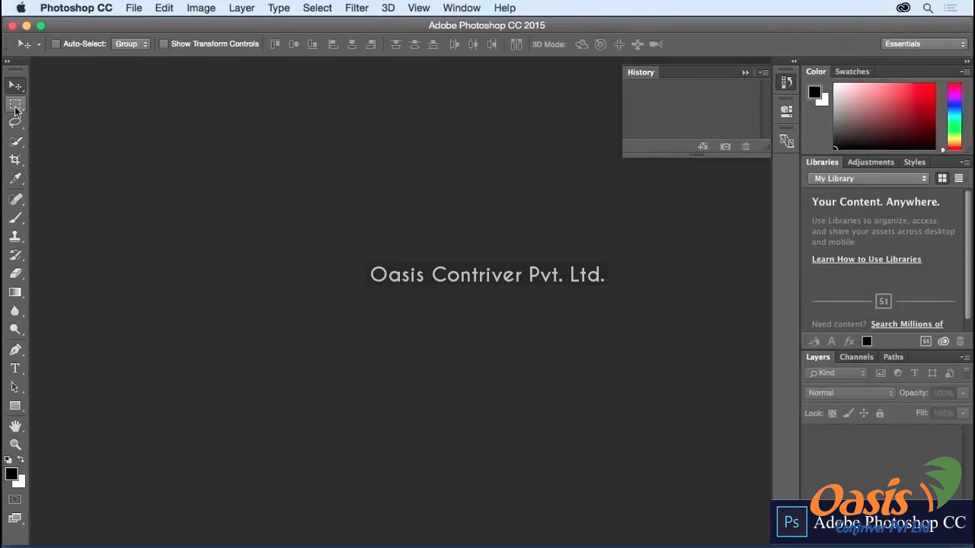
click(15, 106)
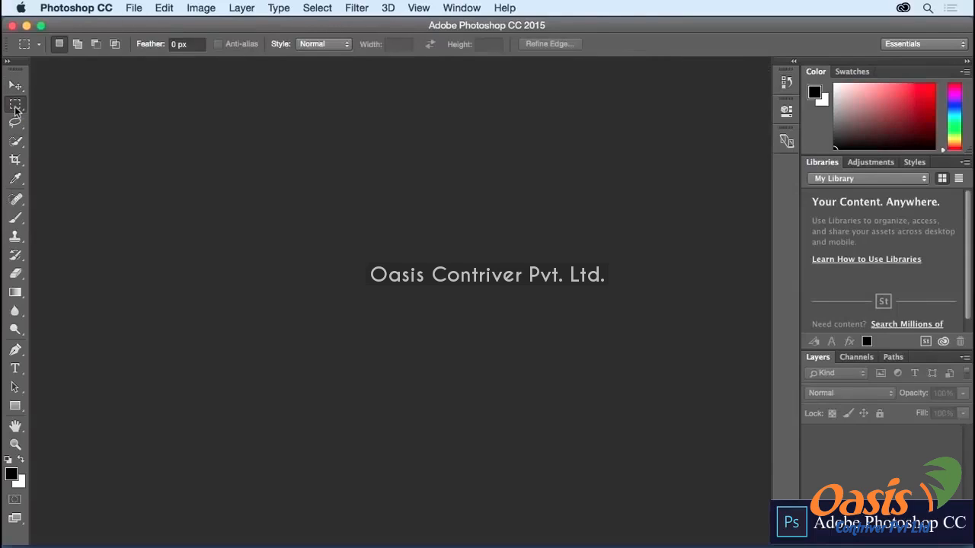
Step: Disable Auto-Collapse Iconic Panels in the Workspace preferences
click(79, 9)
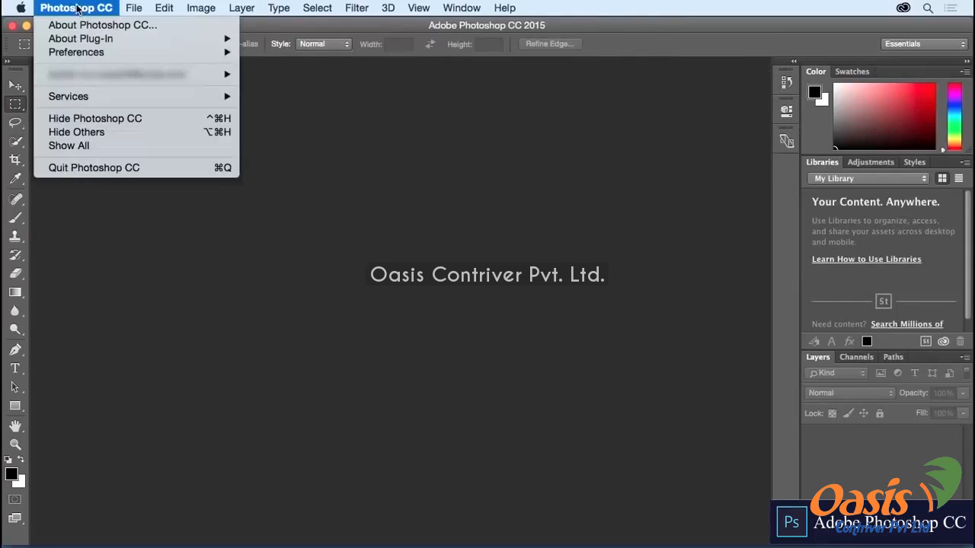
mouse_move(80, 53)
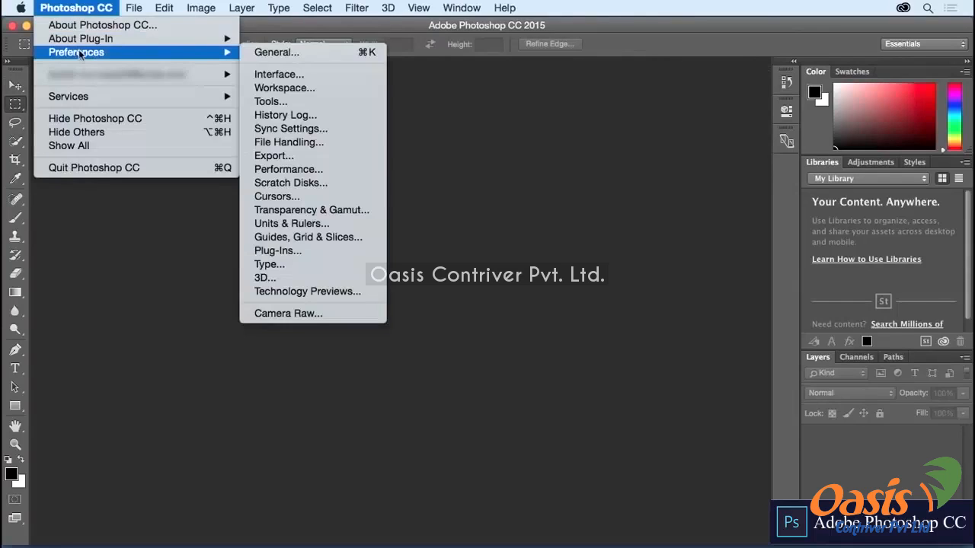
click(278, 87)
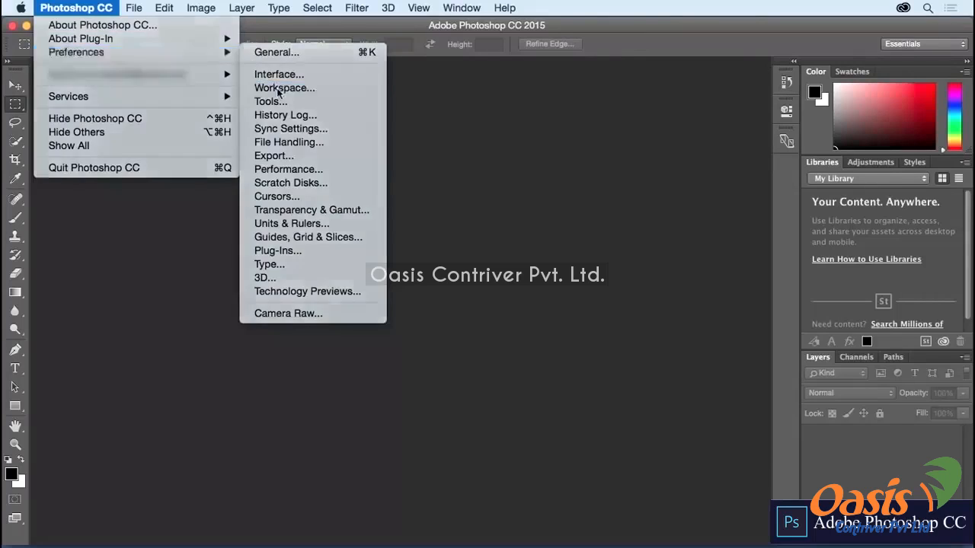
click(240, 94)
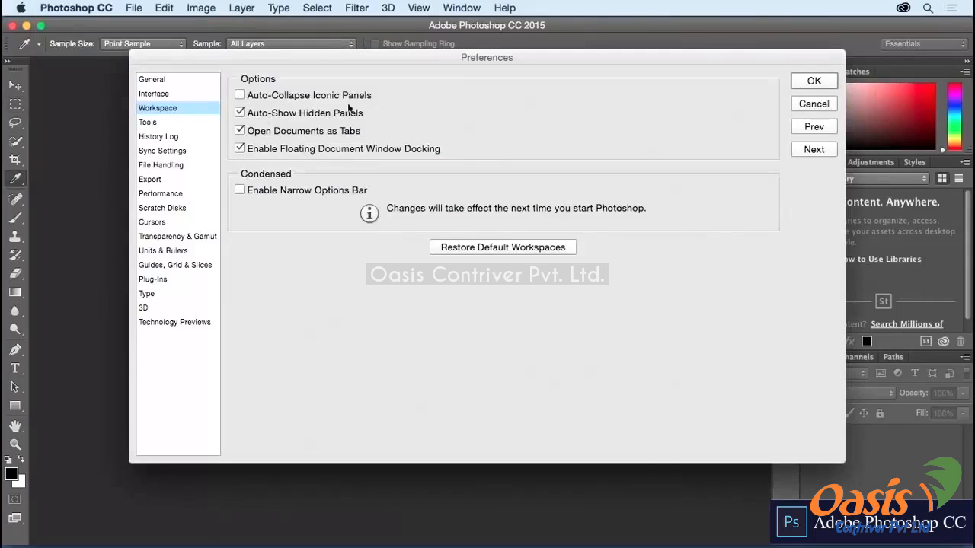
click(812, 81)
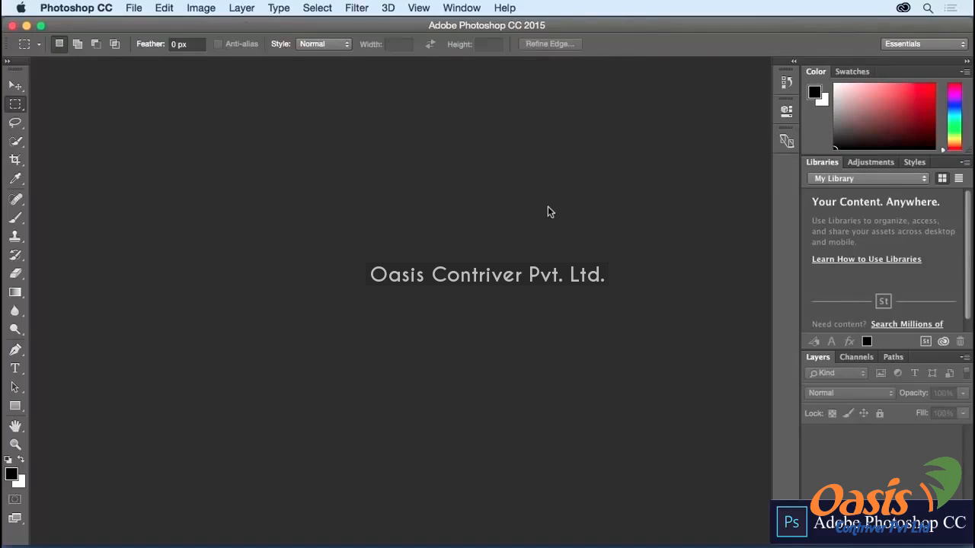
Step: Switch the active tool to Move, to Rectangular Marquee, and back to Move
key(v)
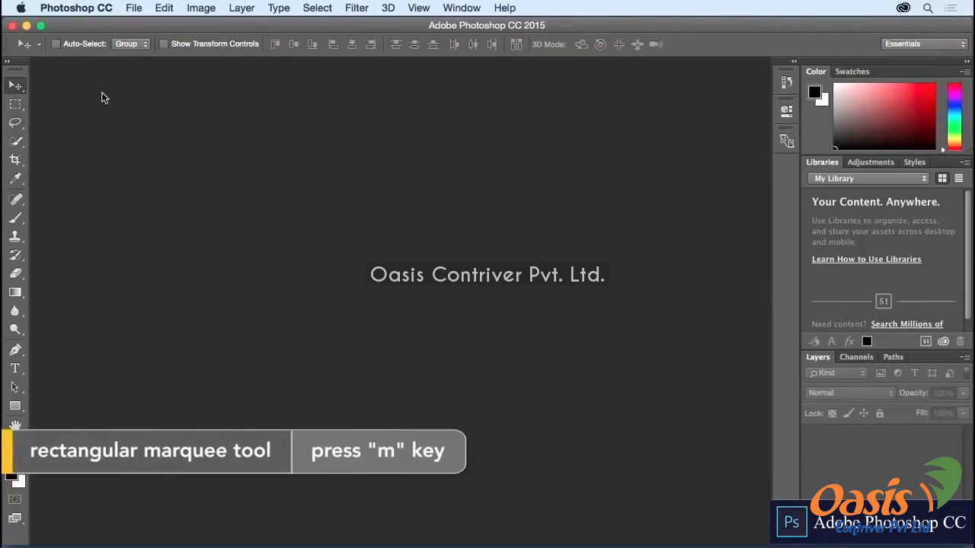
key(m)
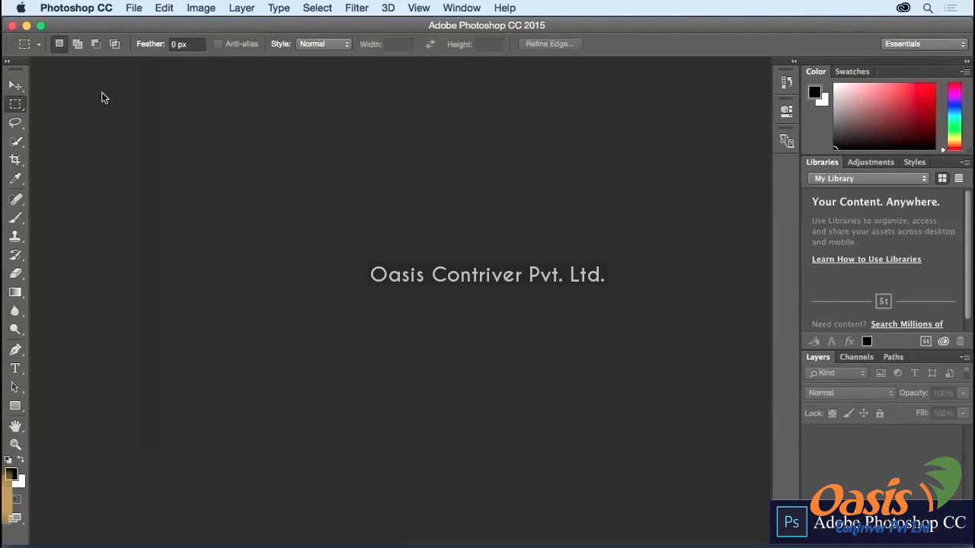
key(v)
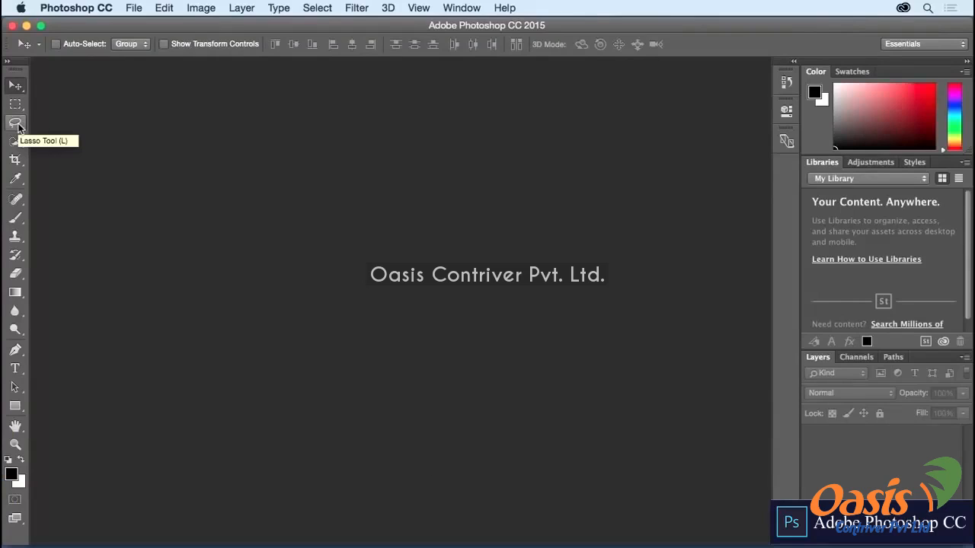
Step: Turn off the tool tips in the Tools preferences
click(77, 10)
mouse_move(85, 52)
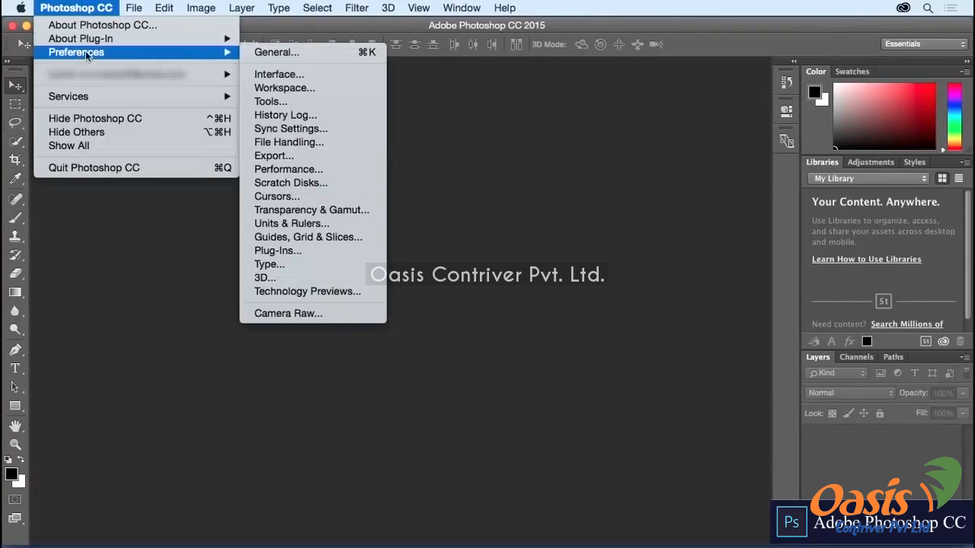
click(301, 107)
click(240, 94)
click(812, 82)
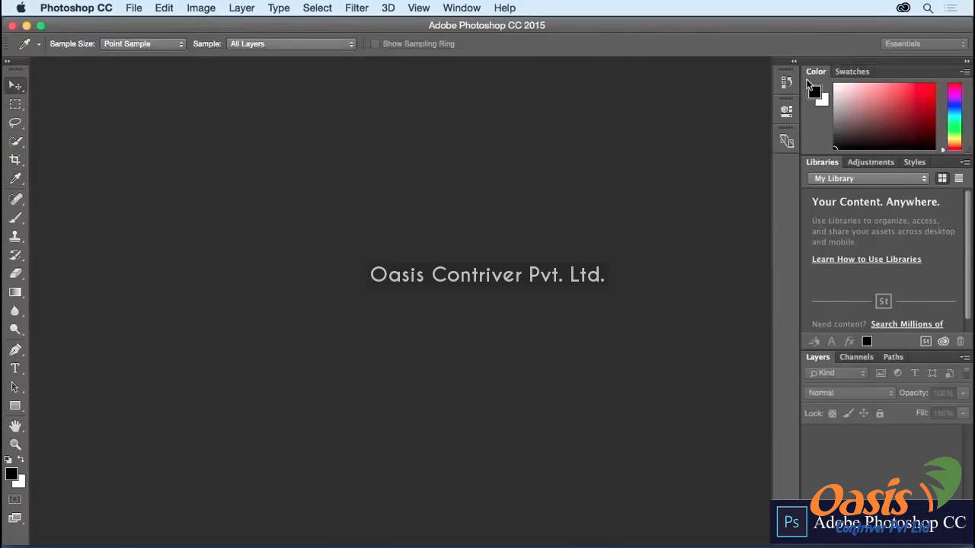
Step: With the Move tool active, show the nested marquee tools and choose the Rectangular Marquee Tool
key(v)
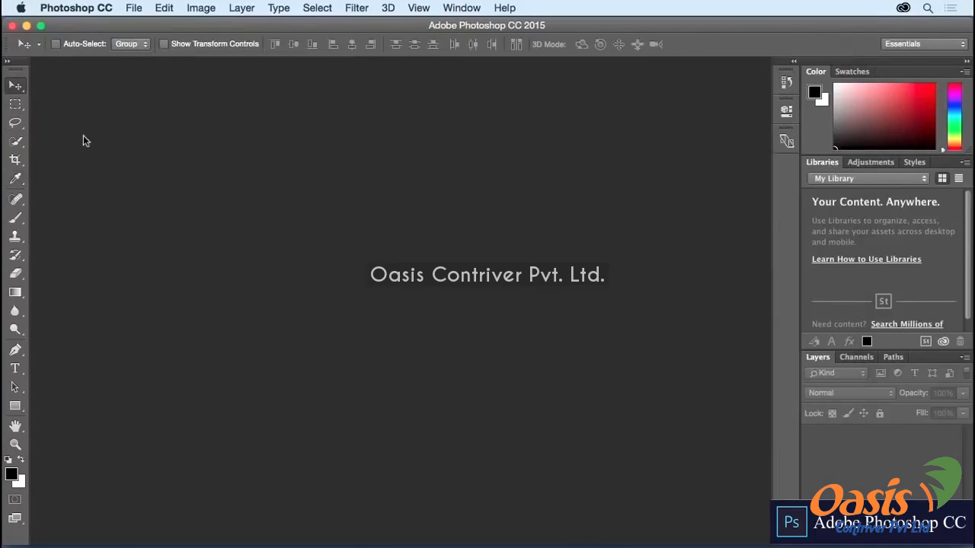
click(18, 111)
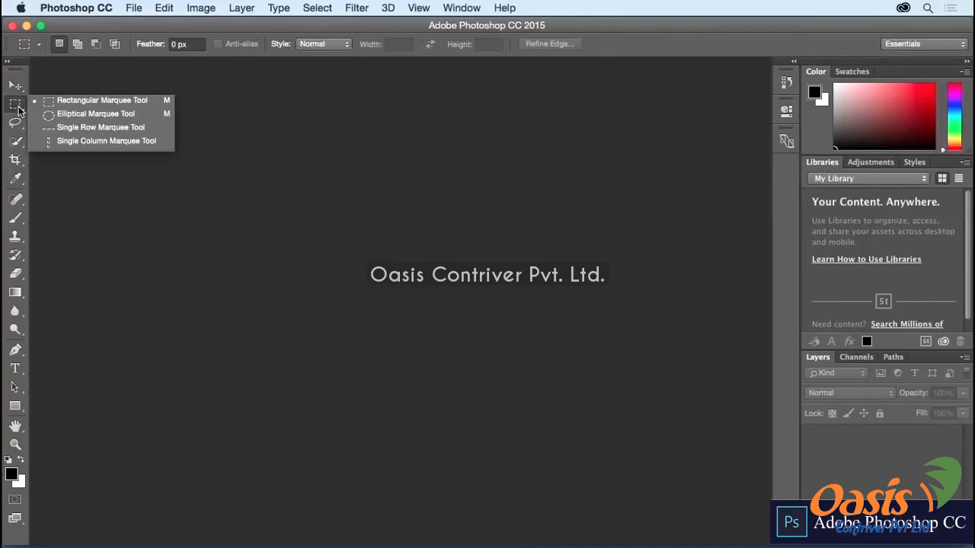
click(150, 106)
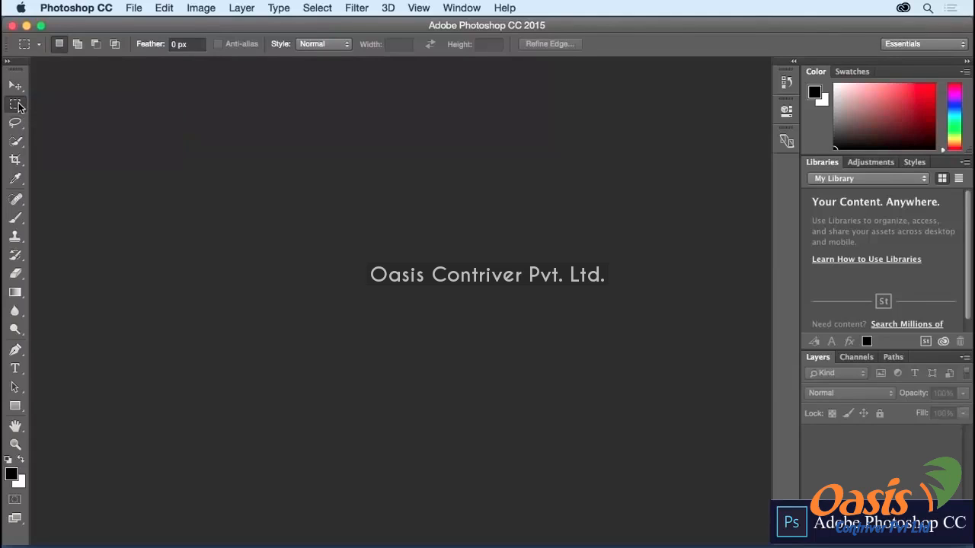
Step: Select the Lasso tool, show its nested tools, and cycle through the lasso variants back to the standard Lasso
key(l)
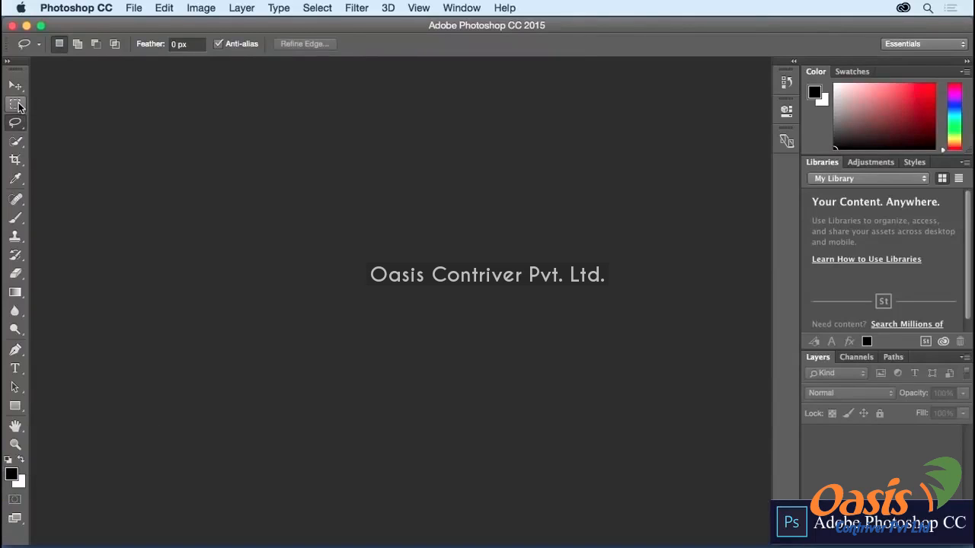
click(20, 124)
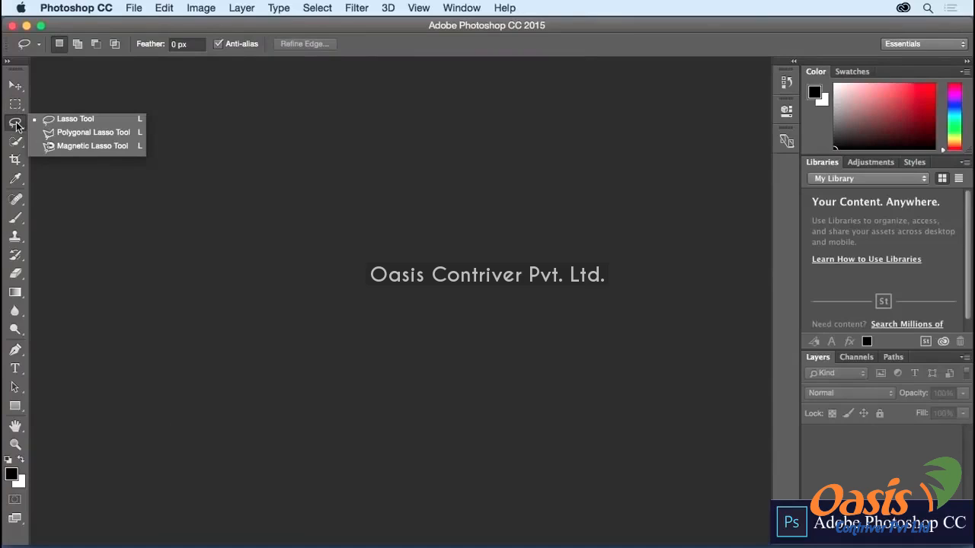
click(18, 125)
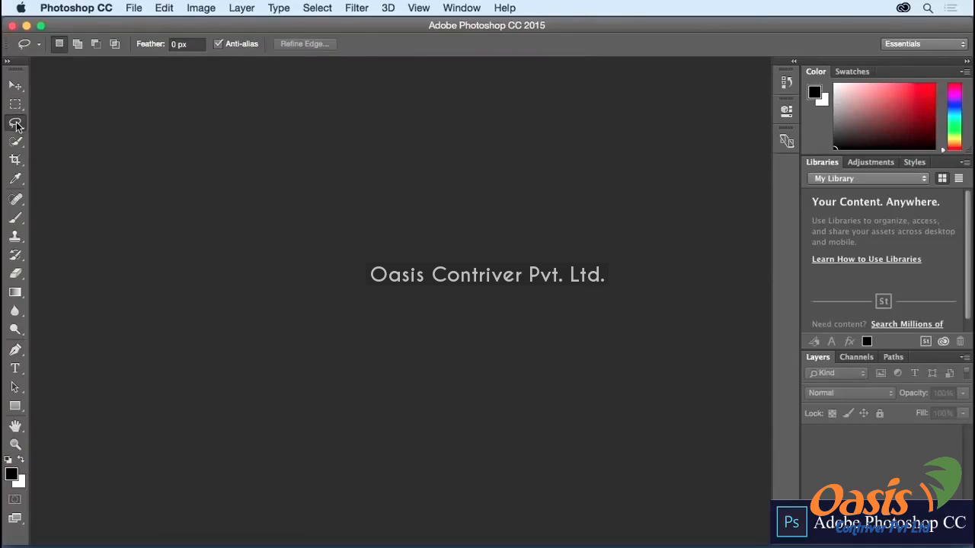
key(shift+l)
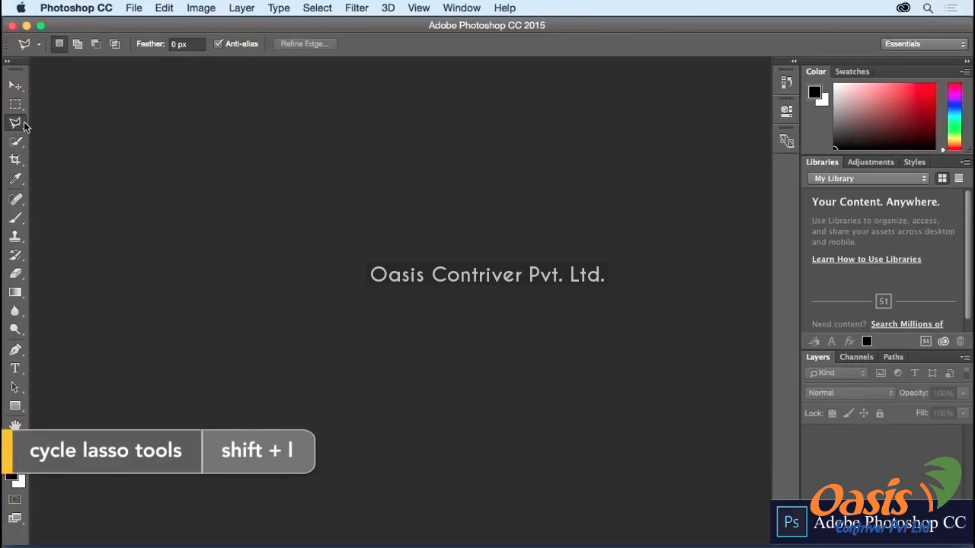
key(shift+l)
key(shift+l)
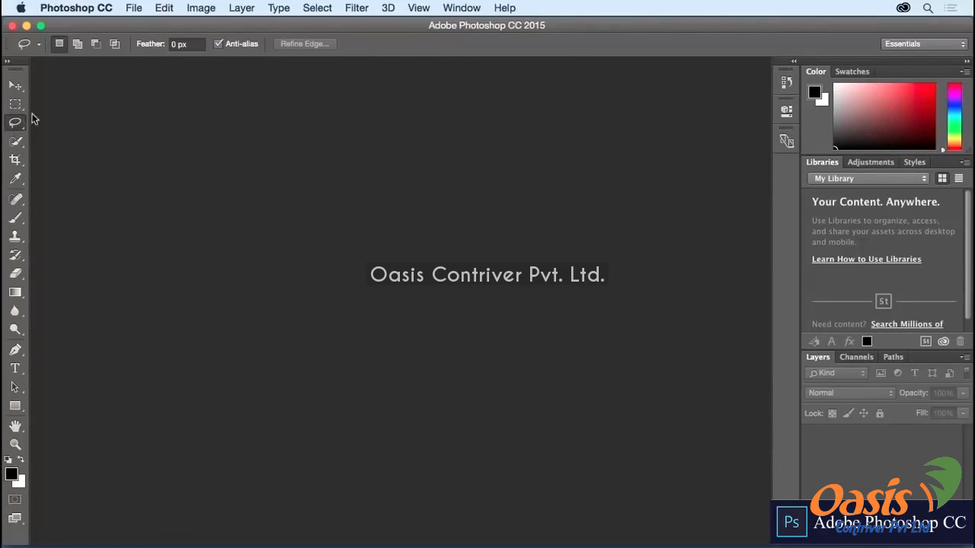
Step: In the Tools preferences, toggle Use Shift Key for Tool Switch off and back on, and accept the preferences
click(83, 9)
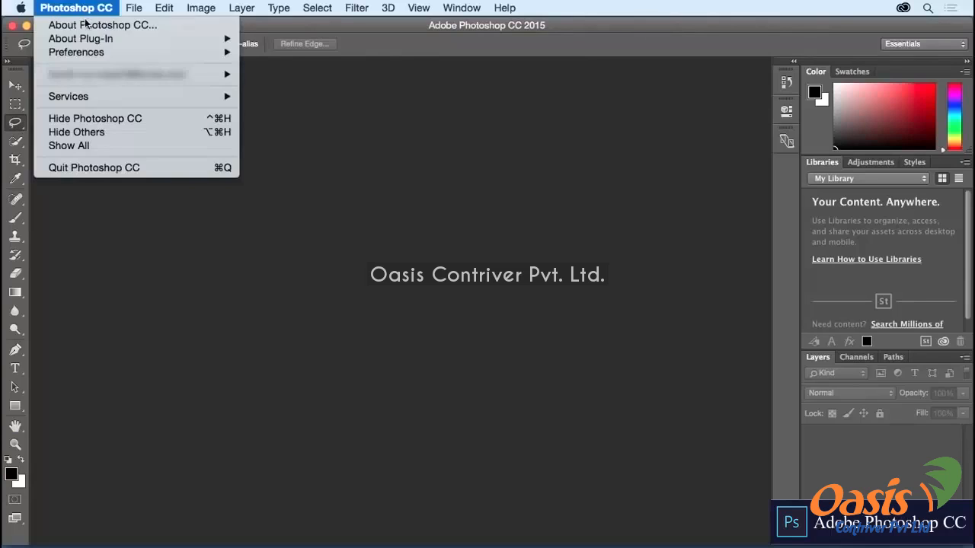
mouse_move(94, 51)
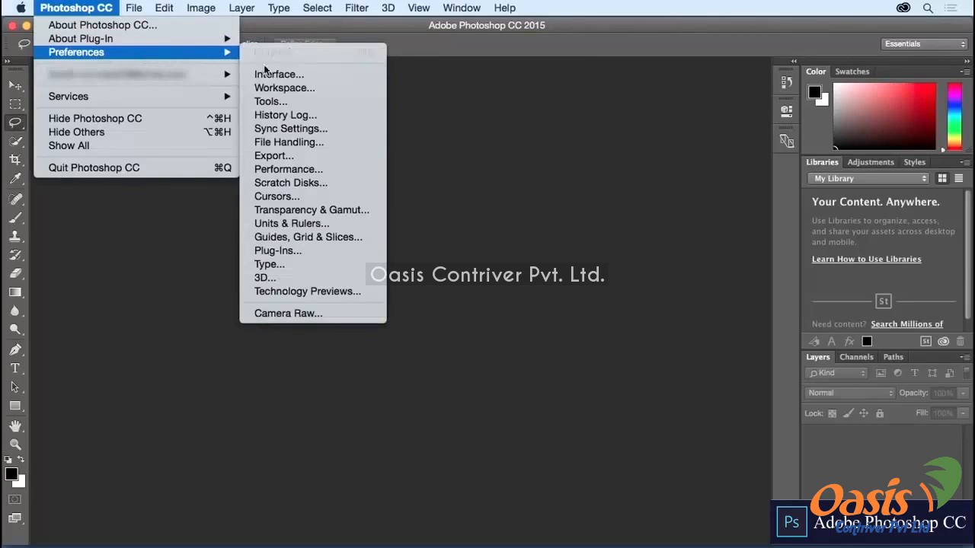
click(312, 102)
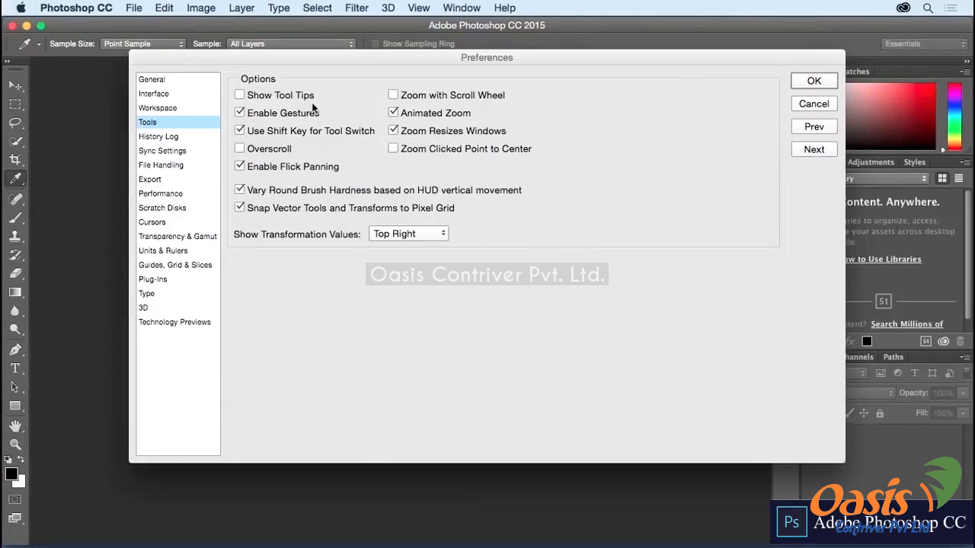
click(241, 131)
click(253, 132)
click(814, 81)
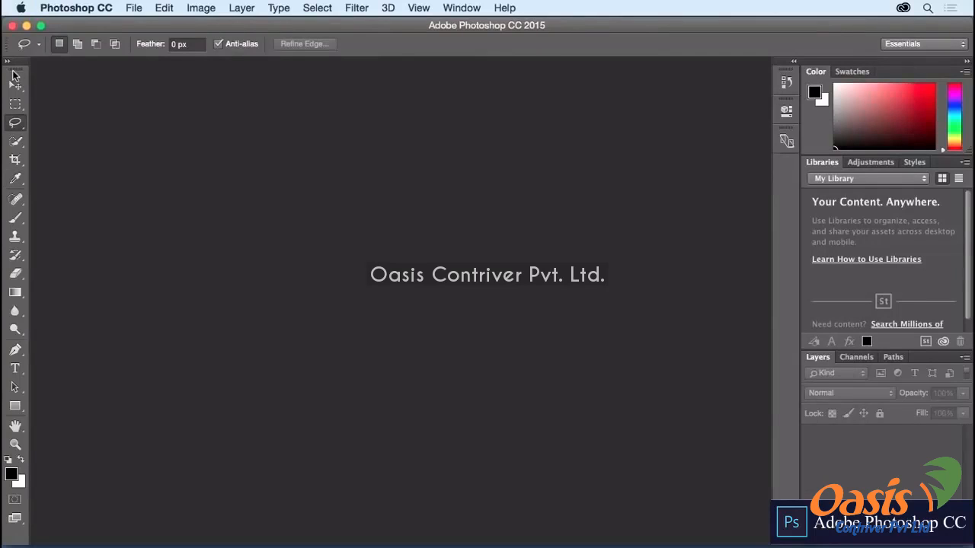
Step: Dock the toolbox beside the collapsed panel column, and return it to its original edge of the workspace
drag(15, 68, 766, 72)
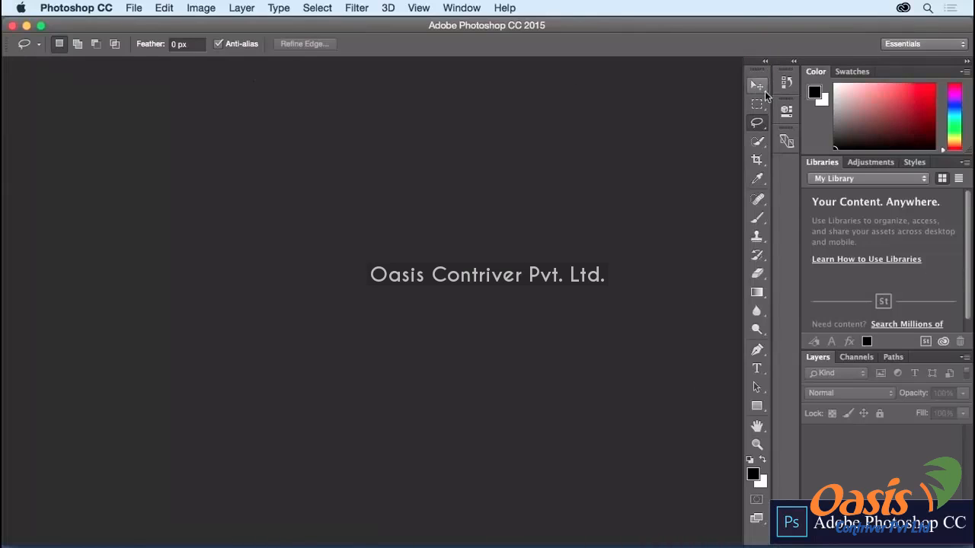
drag(758, 73, 4, 79)
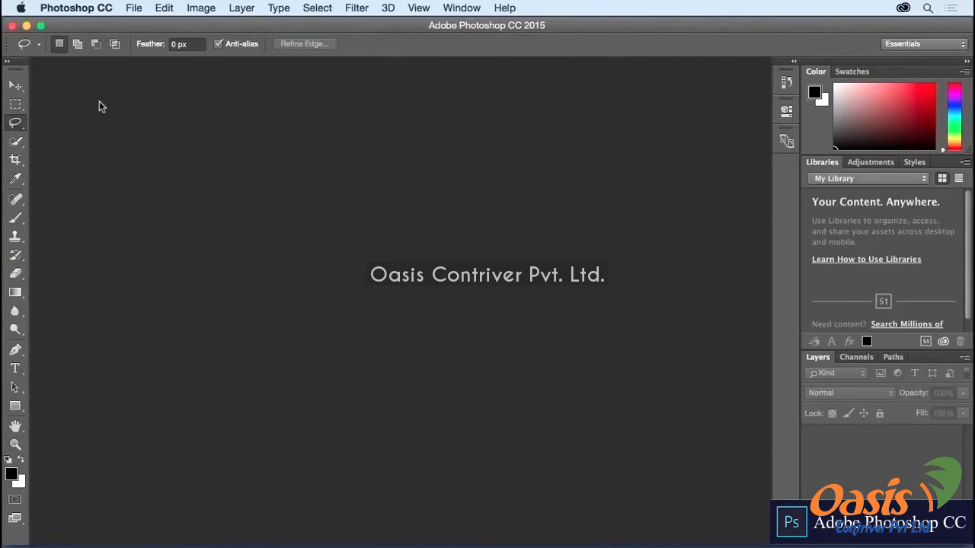
Step: Switch to the Rectangular Marquee tool, change temporarily to the Lasso tool, and return to the Rectangular Marquee
key(m)
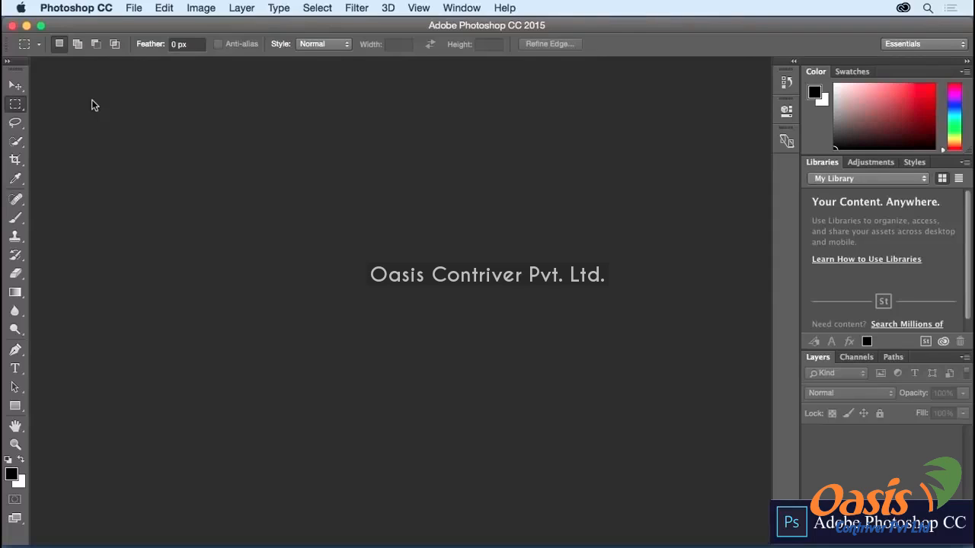
key(l)
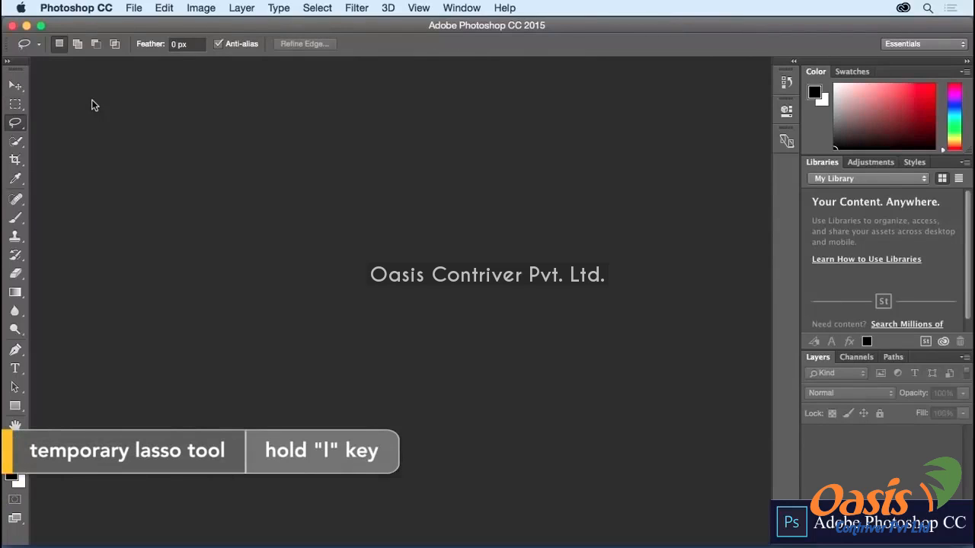
key(m)
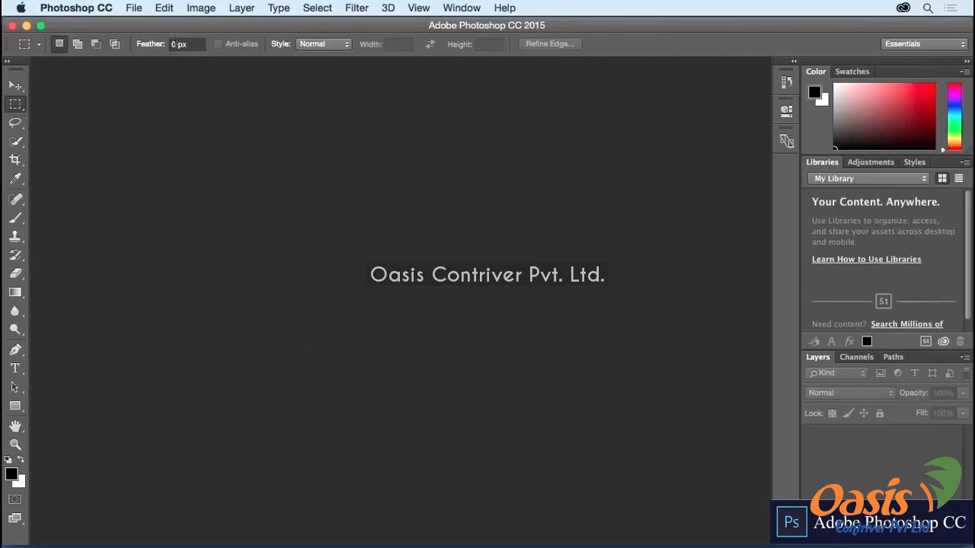
Step: Open the Keyboard Shortcuts and Menus settings and display the shortcuts for Tools
click(164, 8)
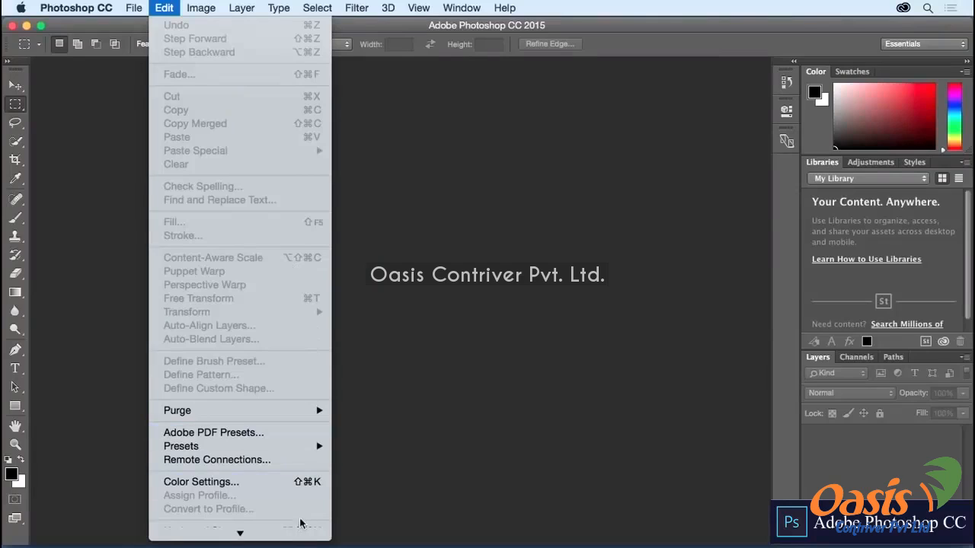
mouse_move(303, 526)
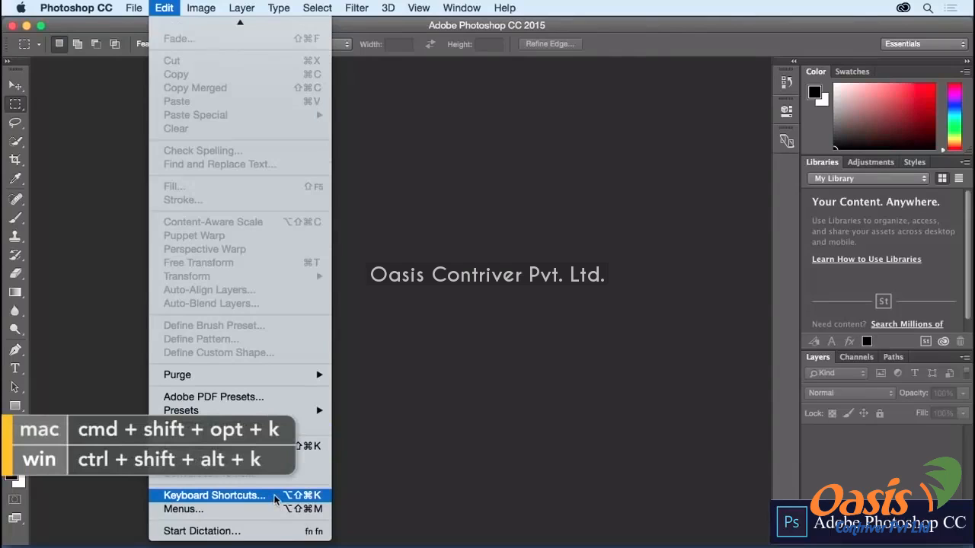
click(275, 495)
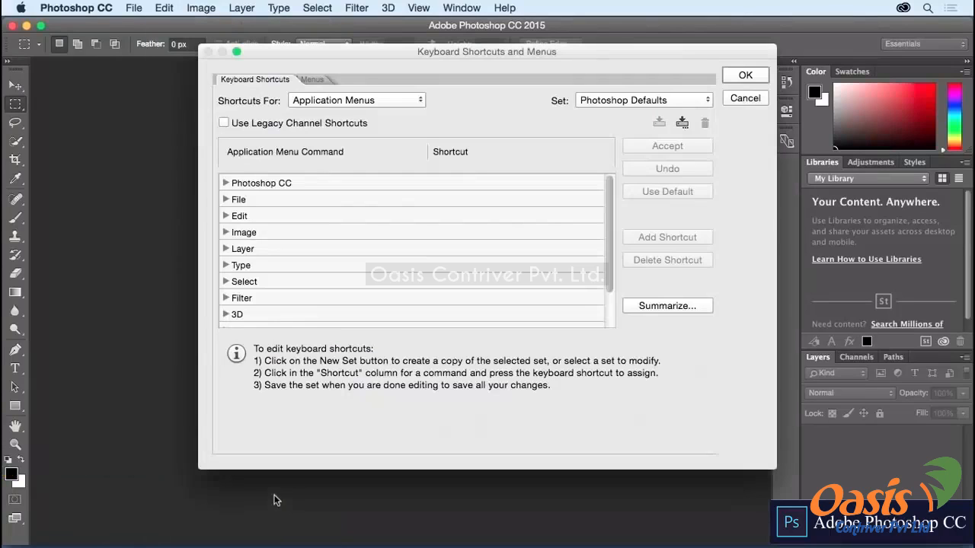
click(409, 105)
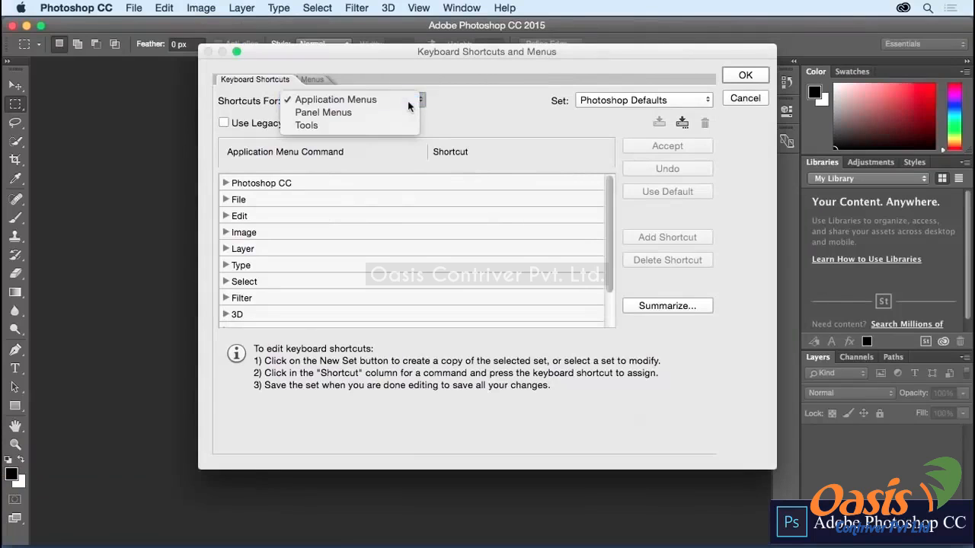
click(353, 31)
click(380, 100)
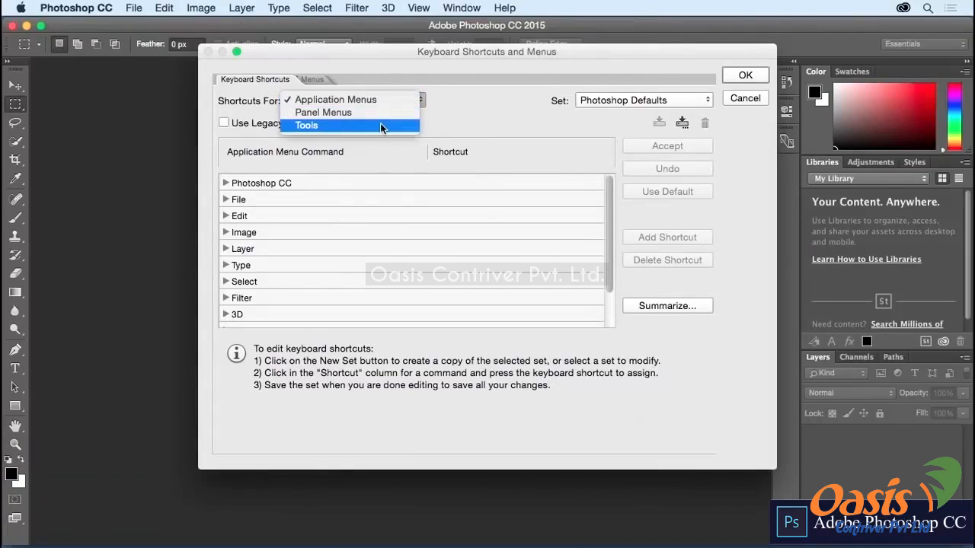
click(380, 124)
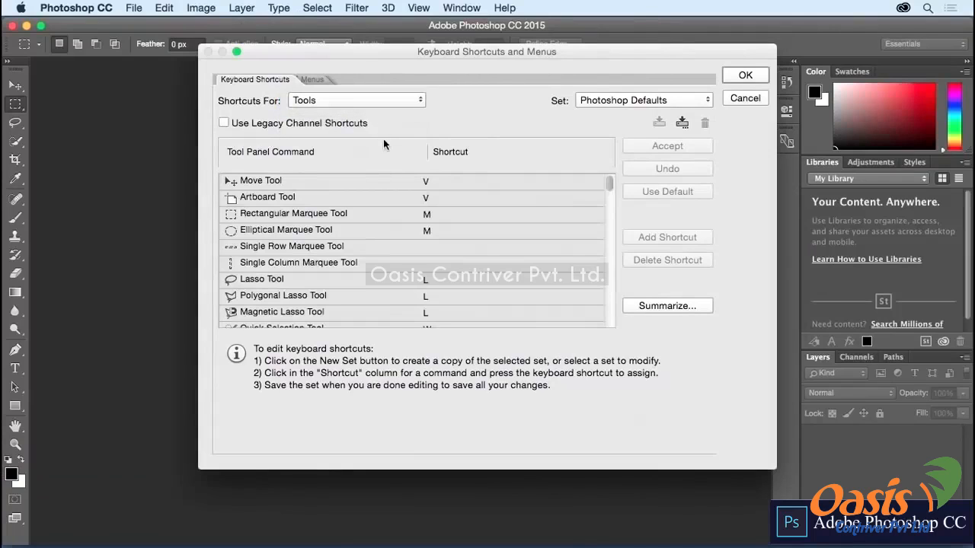
Step: Remove the keyboard shortcuts from the Pencil Tool and the Color Replacement Tool
mouse_move(606, 184)
mouse_down()
mouse_move(604, 308)
mouse_move(600, 181)
mouse_move(611, 228)
mouse_up()
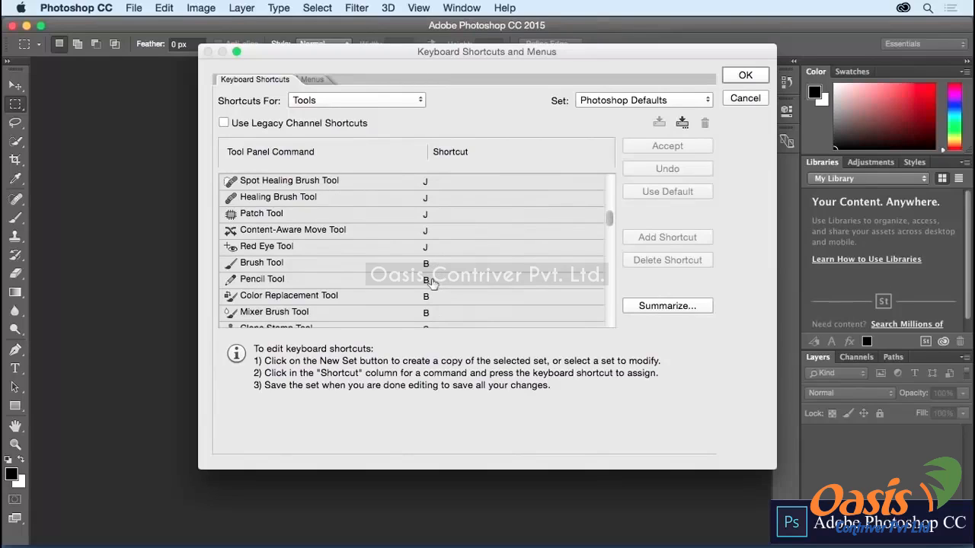
click(431, 281)
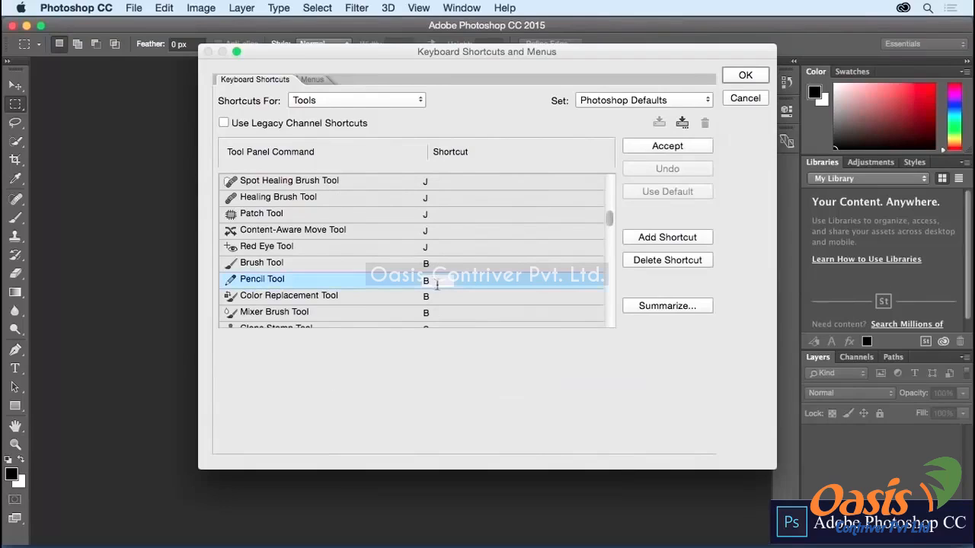
key(BackSpace)
click(427, 297)
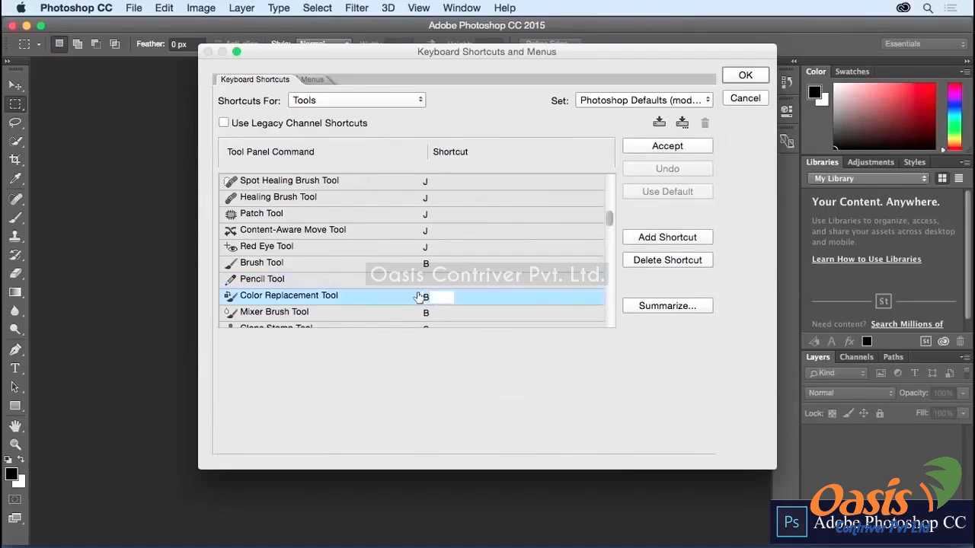
key(BackSpace)
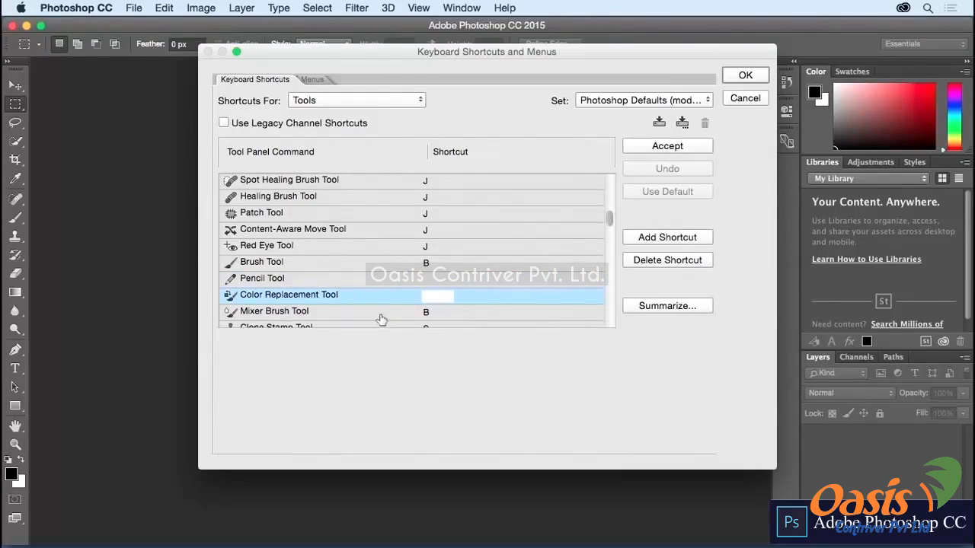
Step: Assign the shortcut N to the Mixer Brush Tool, briefly trying T to check for a conflict before restoring N
click(437, 314)
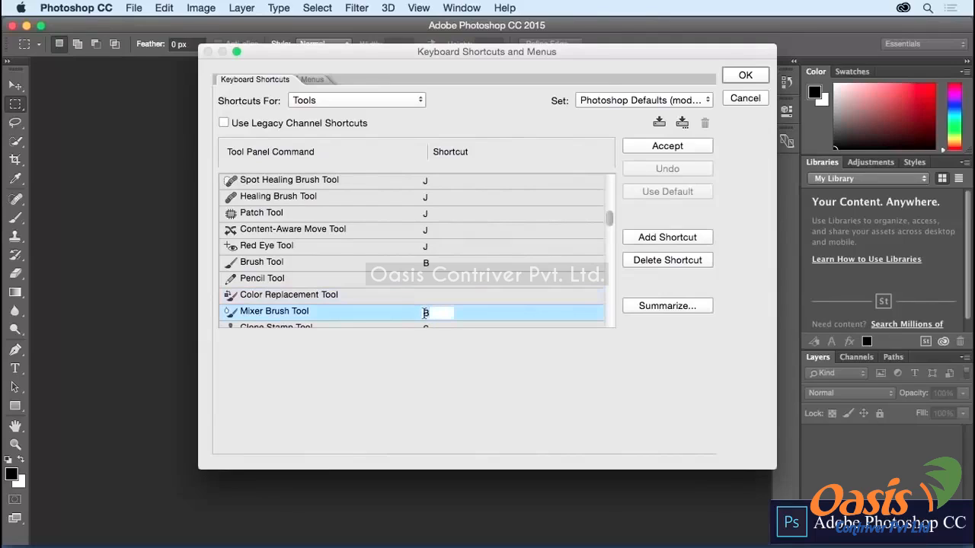
key(n)
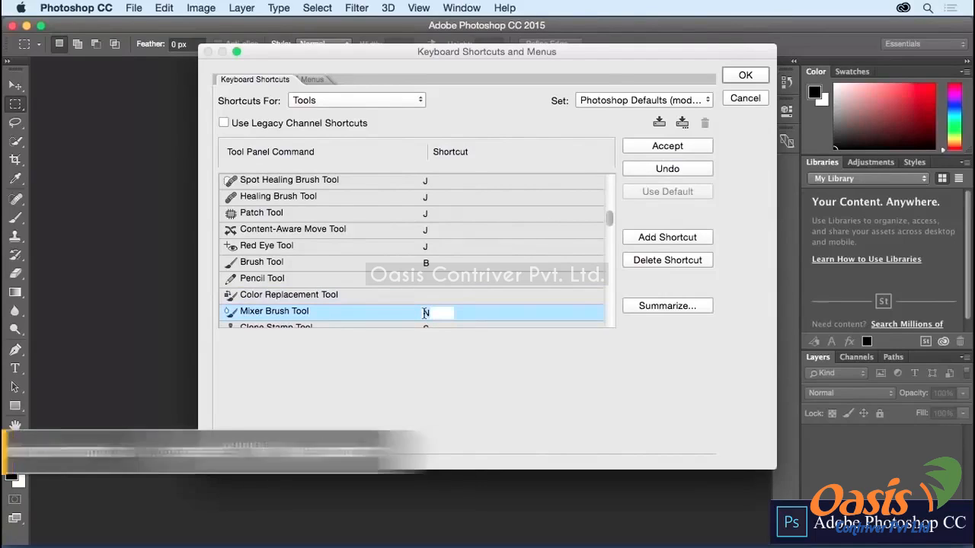
key(t)
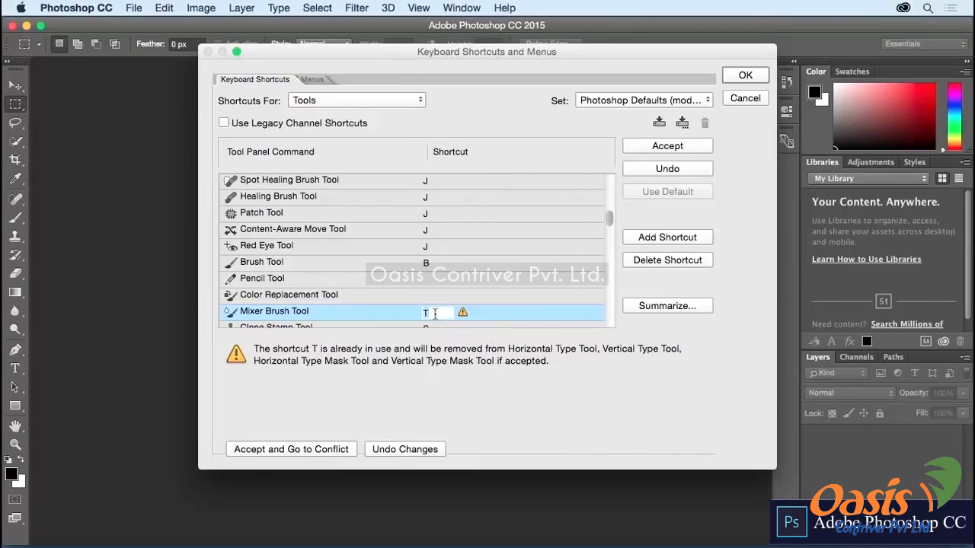
key(n)
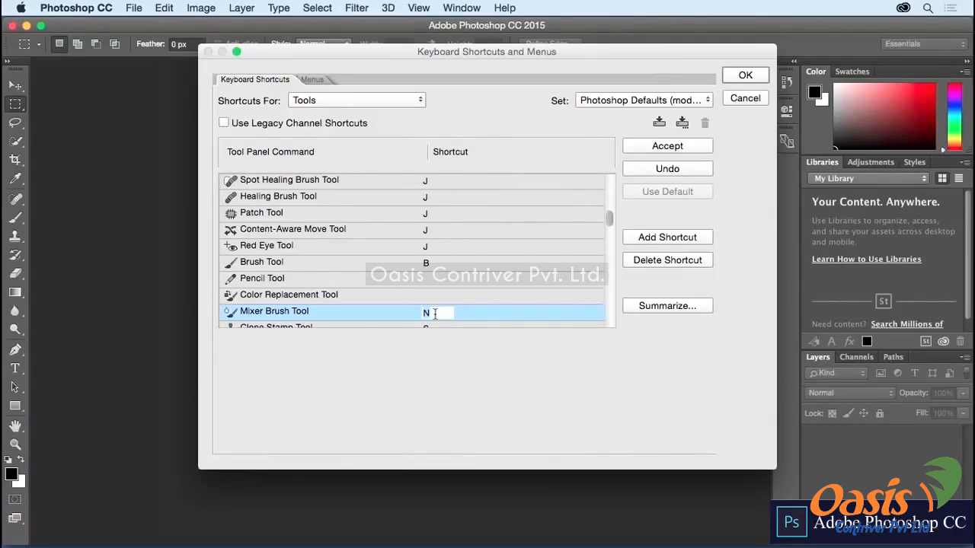
key(Return)
Step: Assign the shortcut K to the Foreground Color Picker command
drag(609, 219, 609, 325)
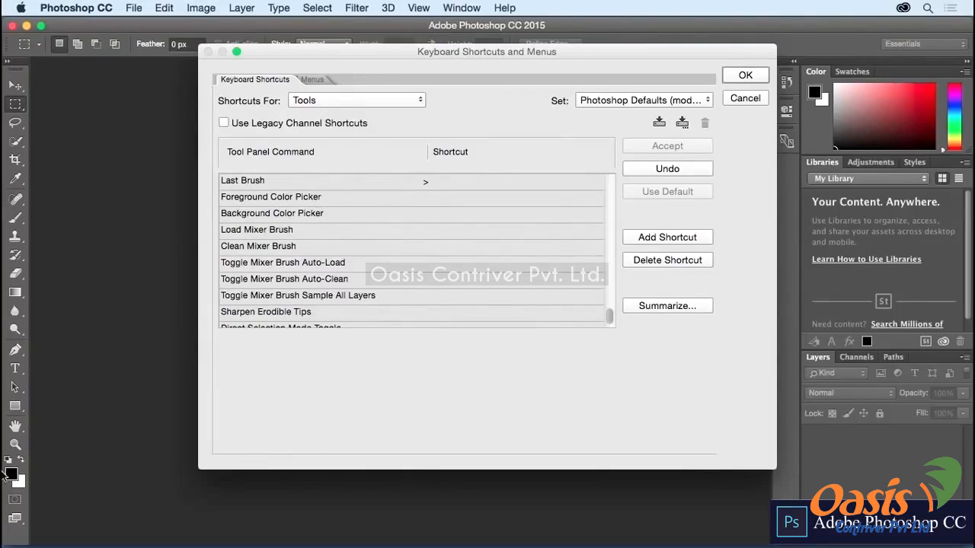
click(438, 198)
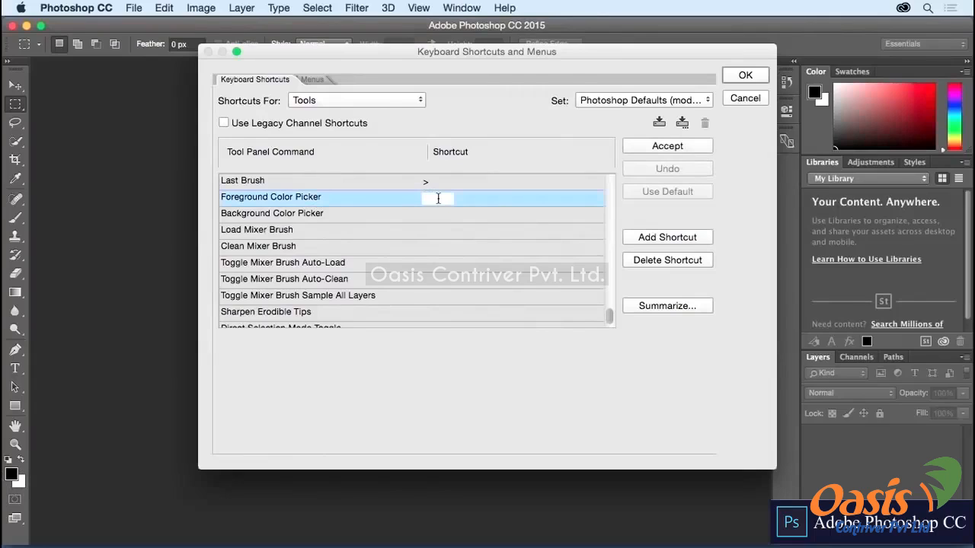
key(k)
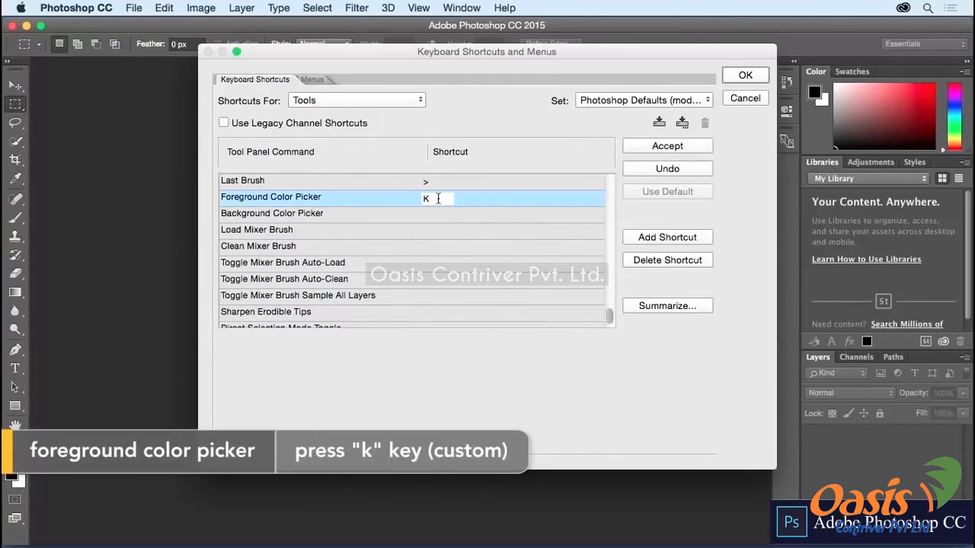
key(Return)
Step: Among the application menu shortcuts, assign Shift+Cmd+D to the Edit command Auto-Align Layers and accept the reassignment
click(391, 98)
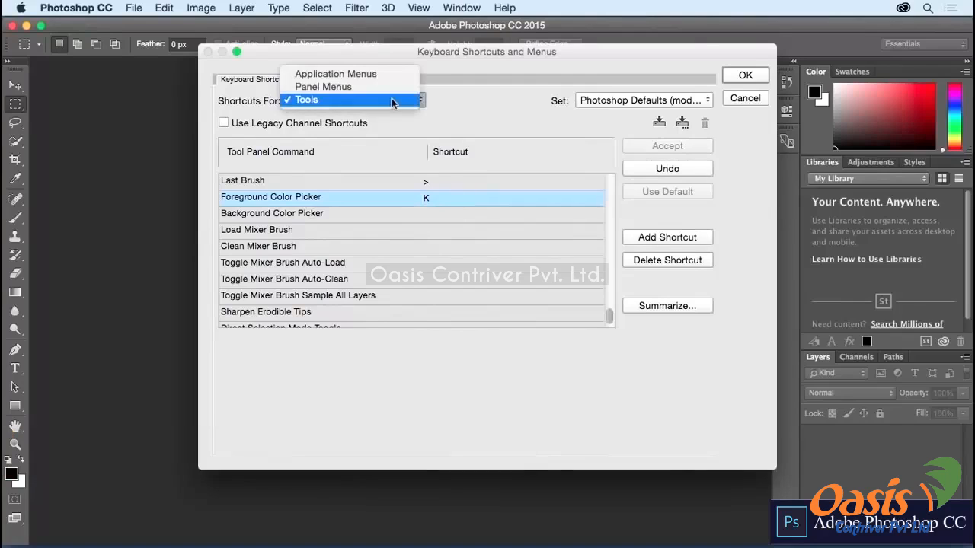
click(386, 77)
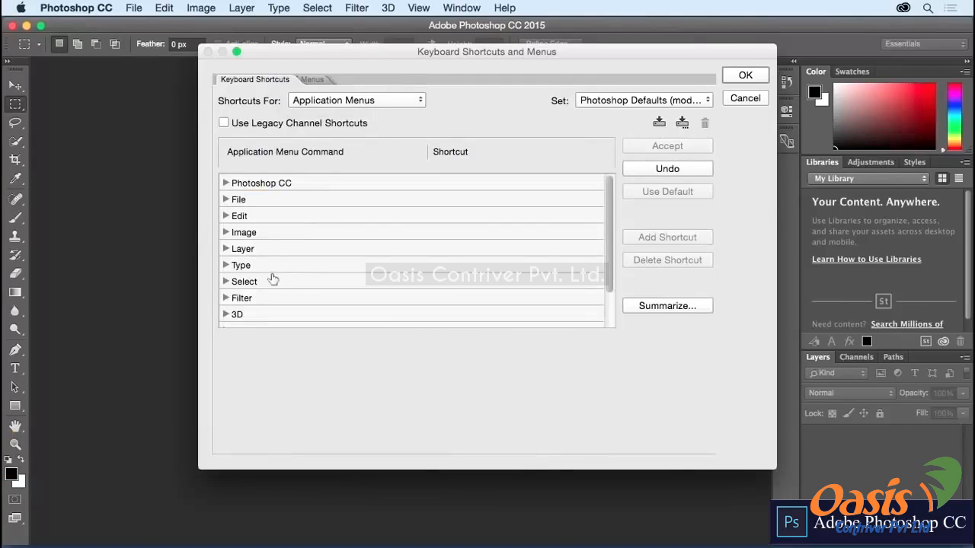
click(225, 216)
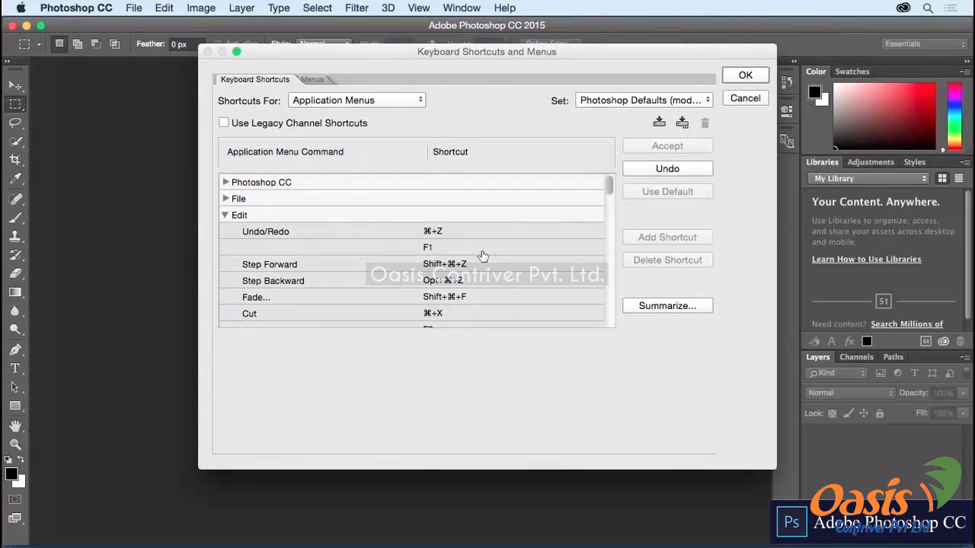
scroll(478, 254, down, 5)
scroll(479, 256, down, 18)
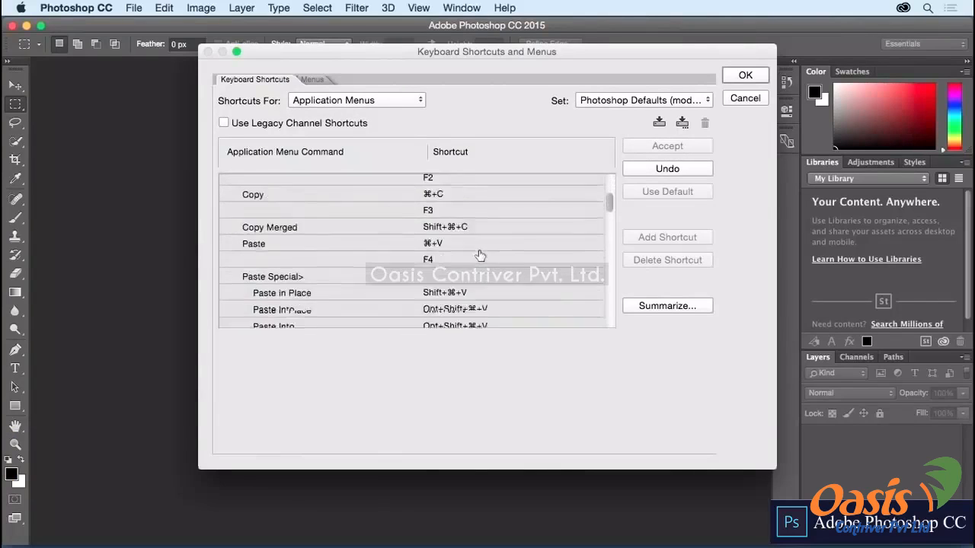
scroll(474, 261, down, 11)
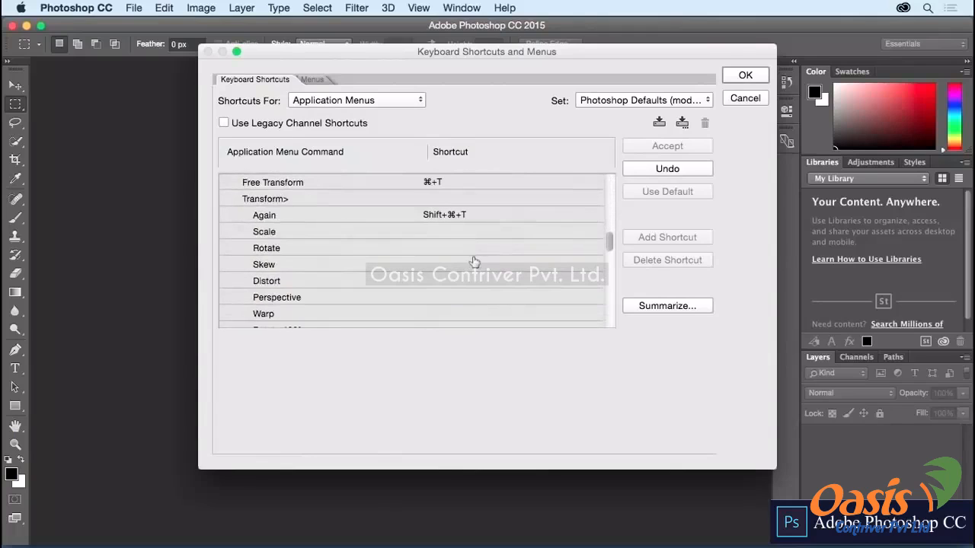
scroll(471, 262, down, 1)
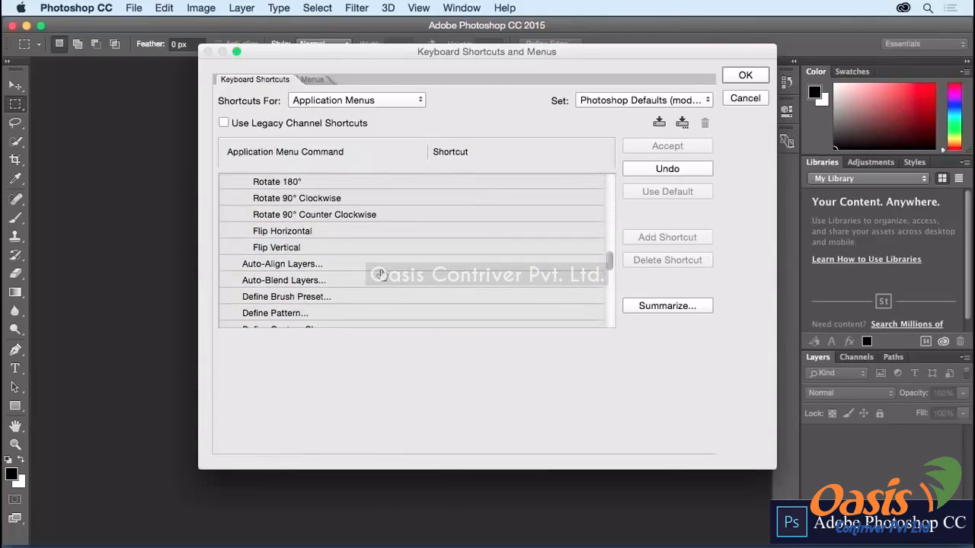
click(447, 264)
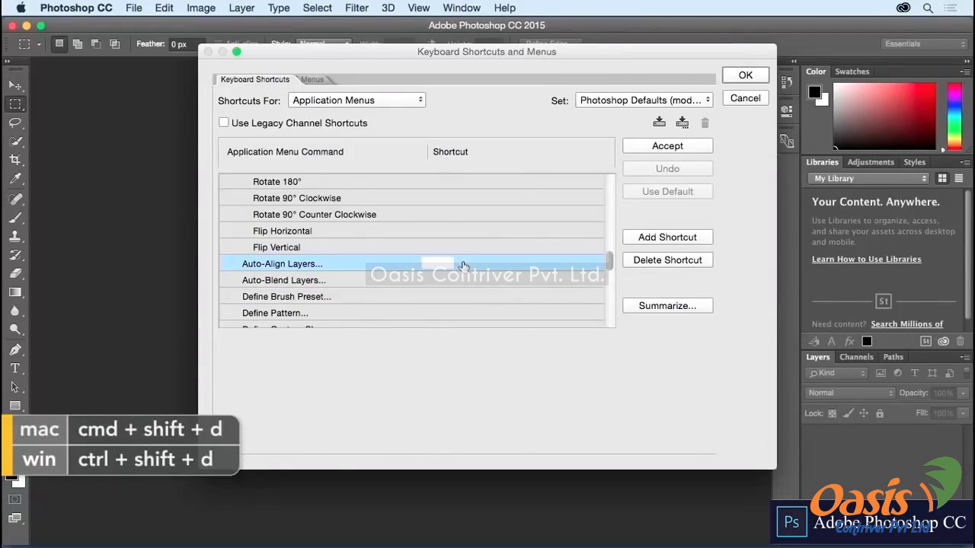
key(super+shift+d)
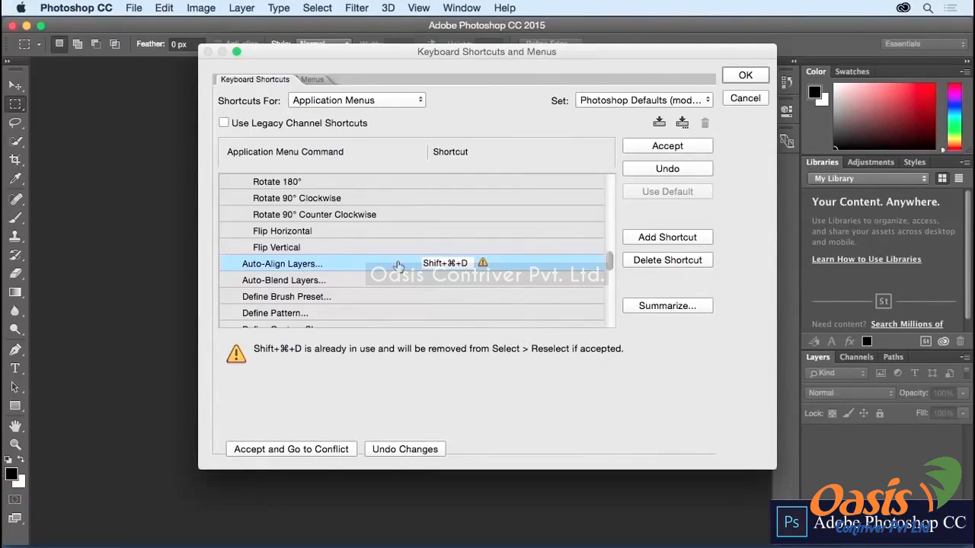
click(650, 148)
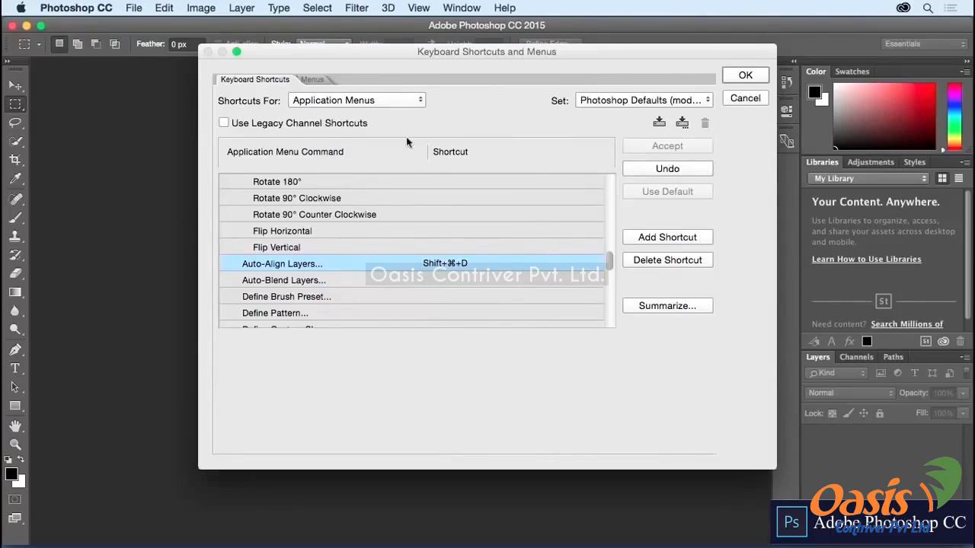
Step: Switch the shortcut list to Panel Menus and review the Color panel's commands and those listed under Brushes
click(405, 100)
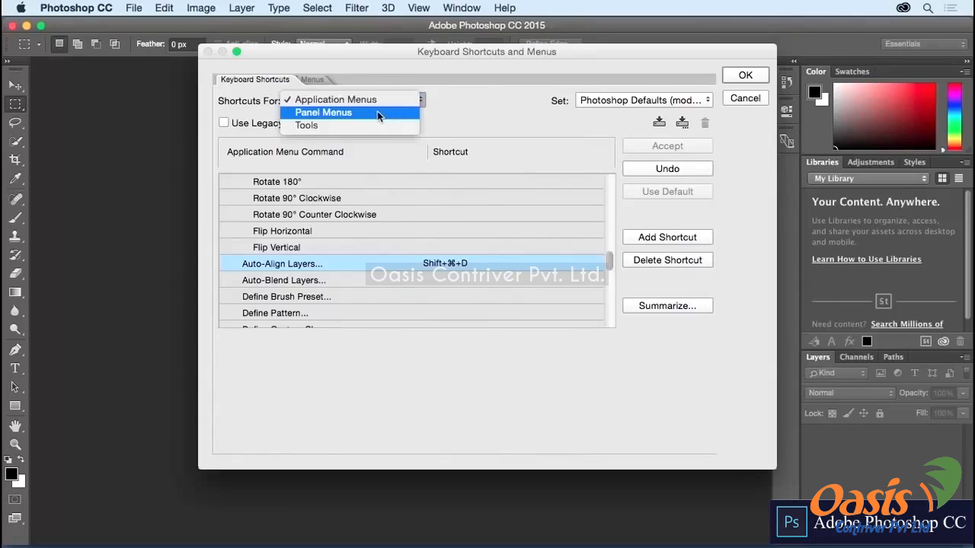
click(378, 113)
click(964, 71)
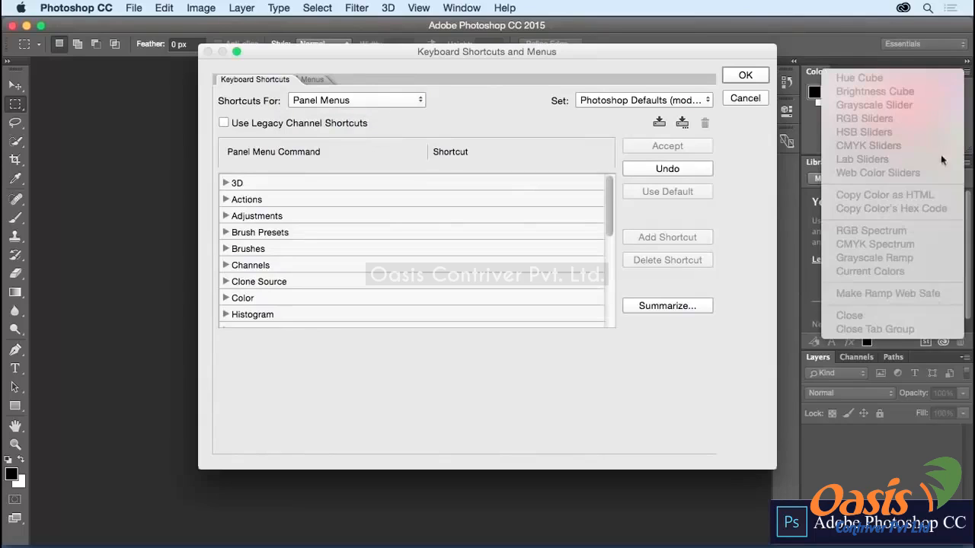
click(966, 71)
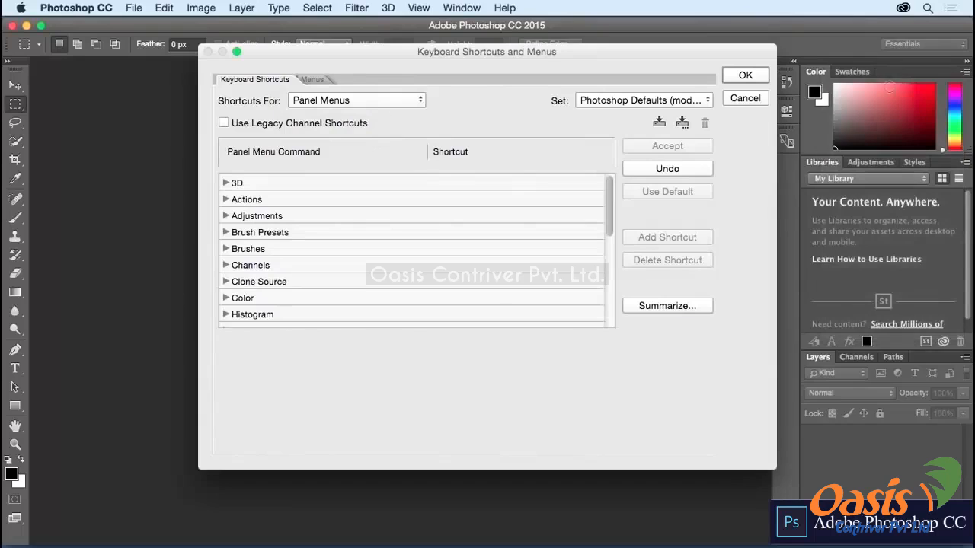
click(225, 249)
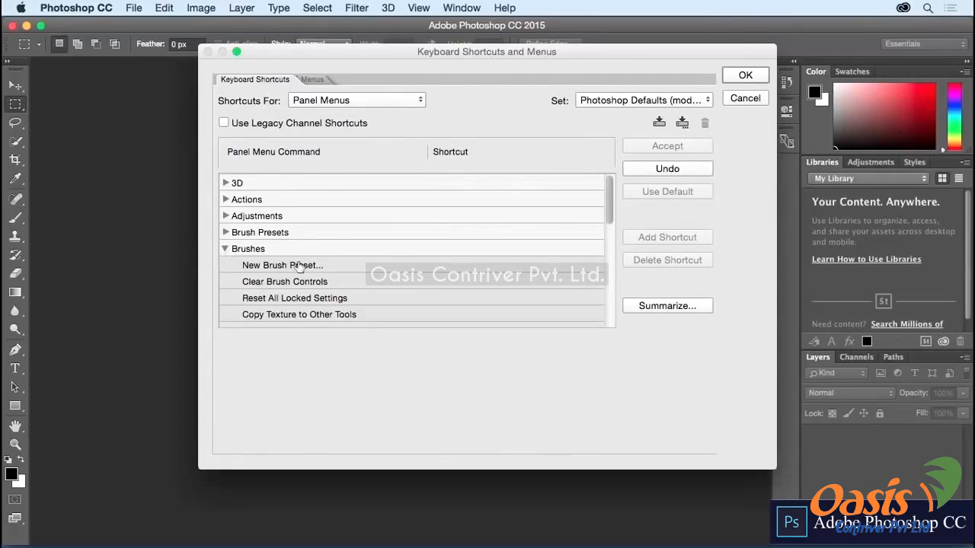
scroll(293, 269, down, 1)
scroll(293, 269, down, 1)
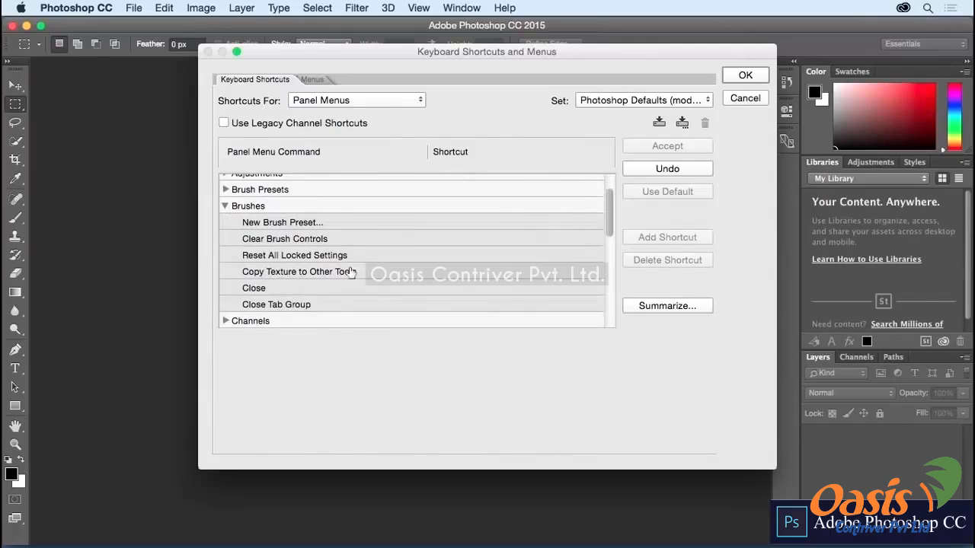
click(226, 206)
Step: Assign Shift+Cmd+F to the Flatten Image command under Layers and accept the reassignment
scroll(248, 236, down, 2)
scroll(243, 257, down, 2)
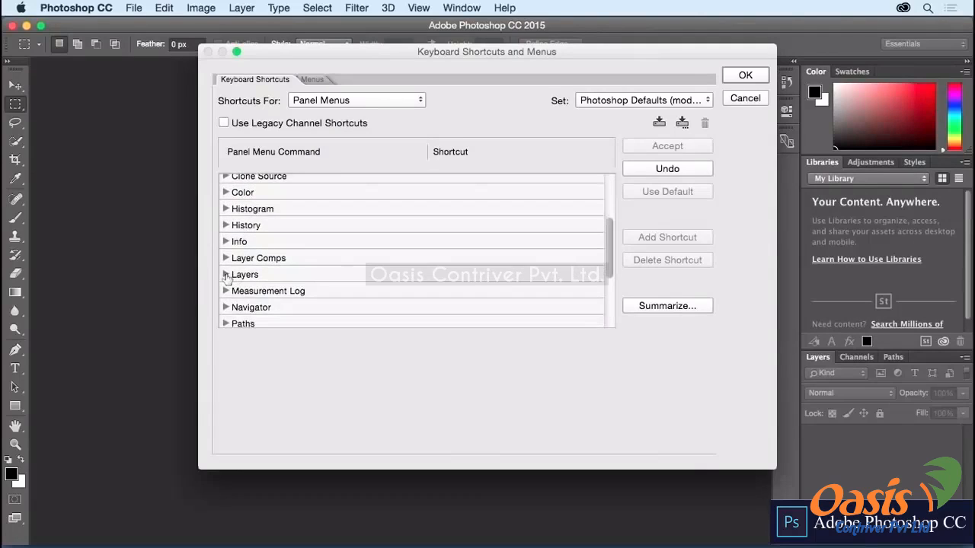
click(226, 271)
scroll(329, 282, down, 5)
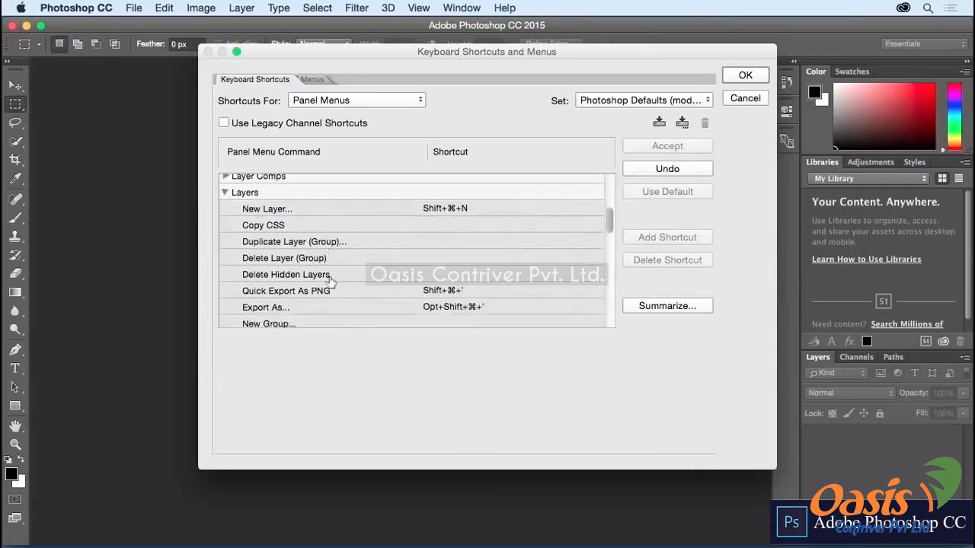
scroll(327, 281, down, 5)
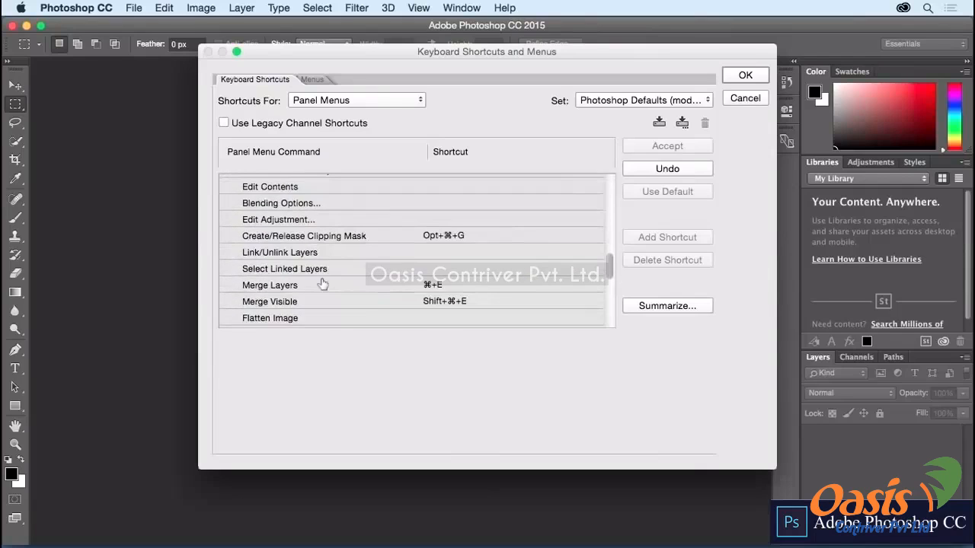
click(431, 318)
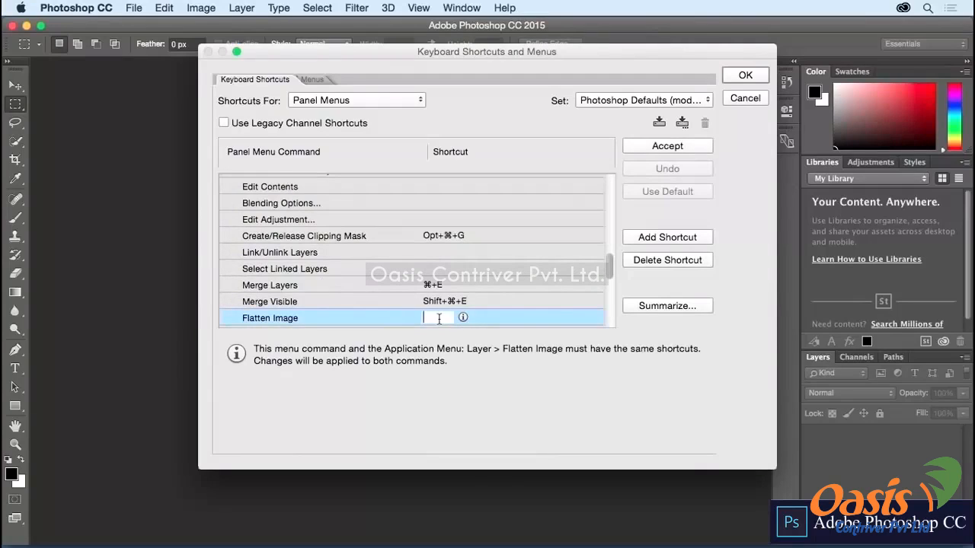
key(super+f)
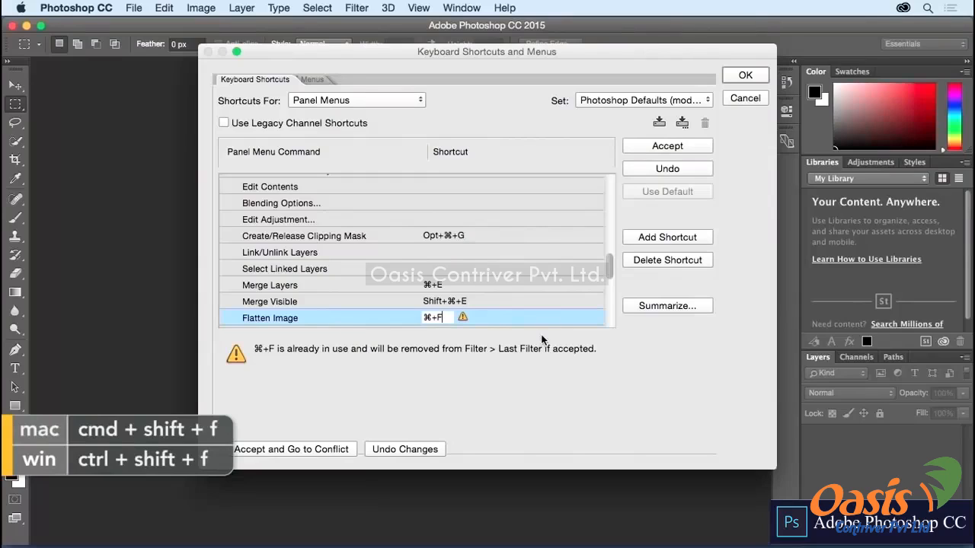
key(super+shift+f)
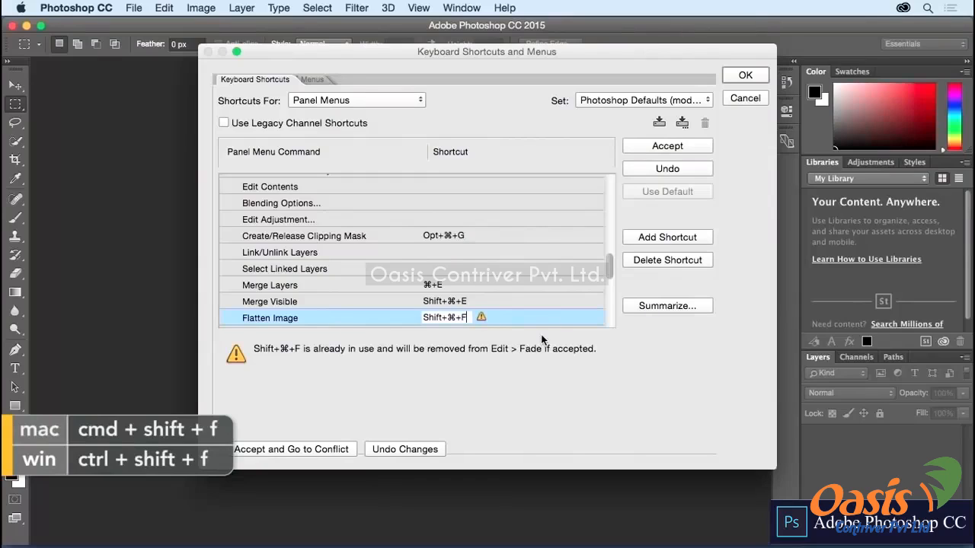
click(646, 148)
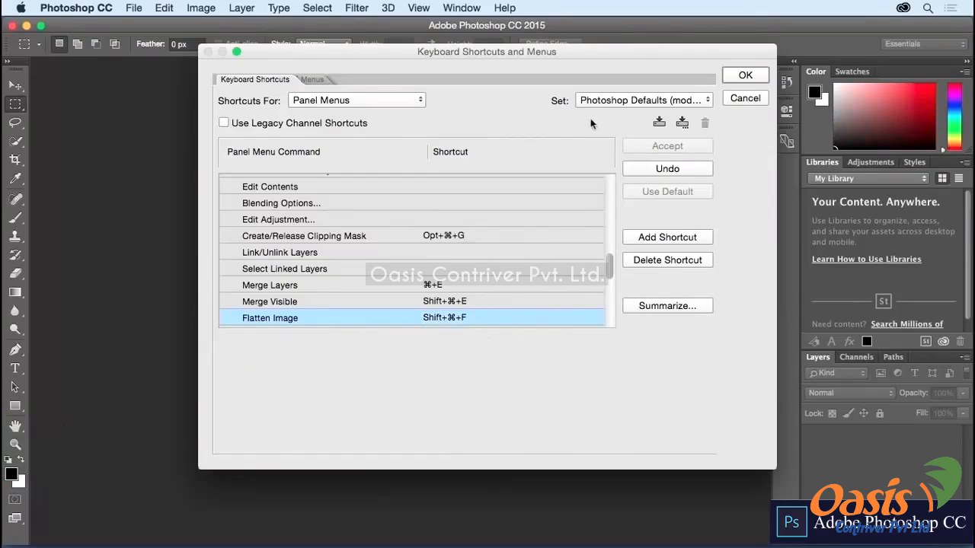
Step: Save the modified keyboard shortcuts as a new set named with the author's username, and apply the changes
click(625, 99)
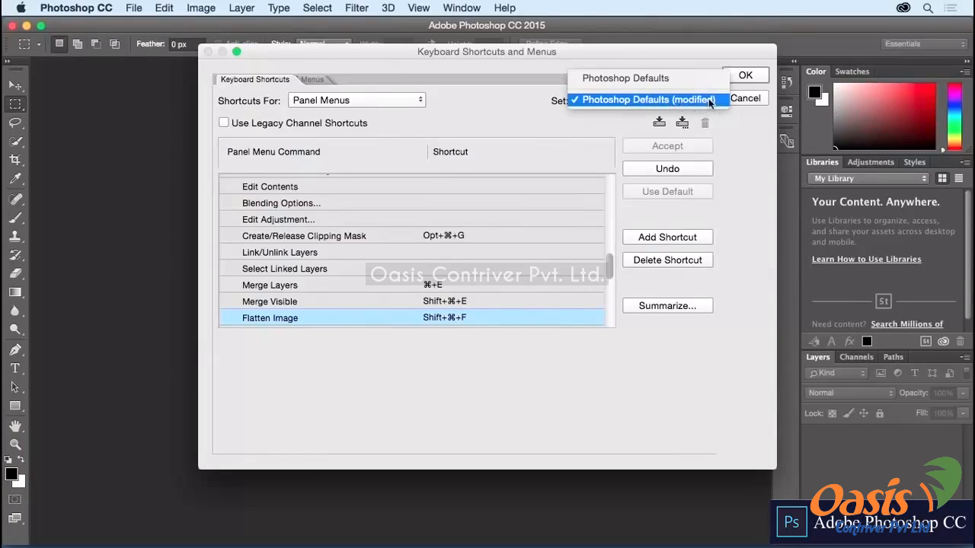
click(659, 101)
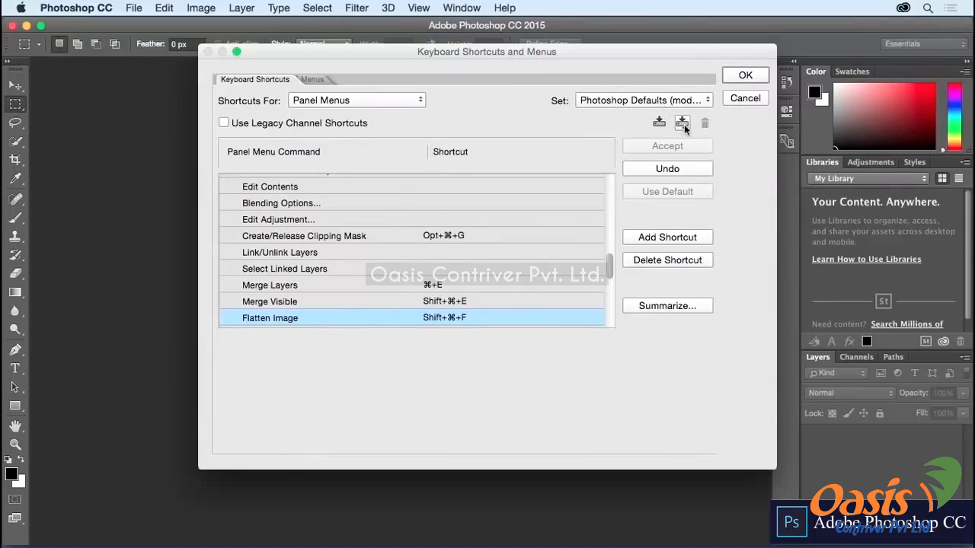
click(682, 124)
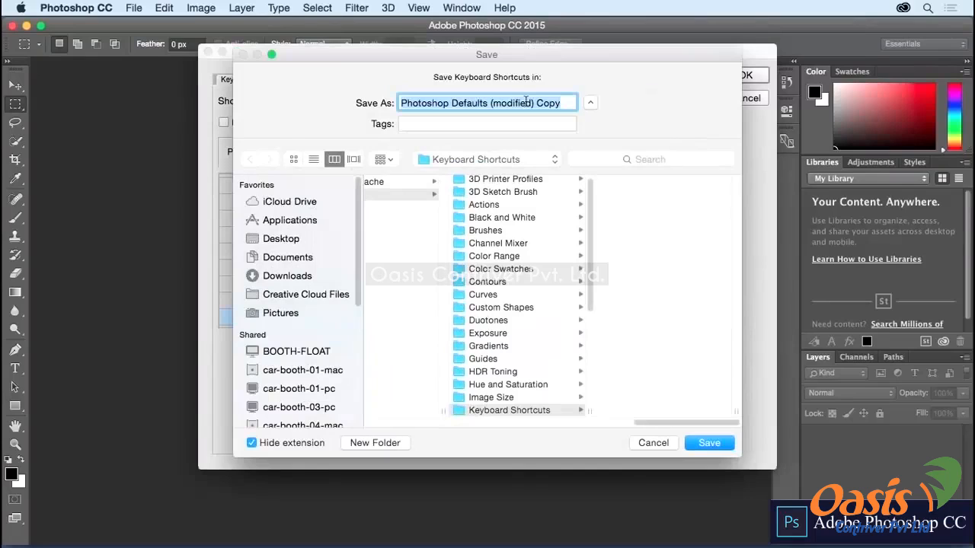
text(jkost)
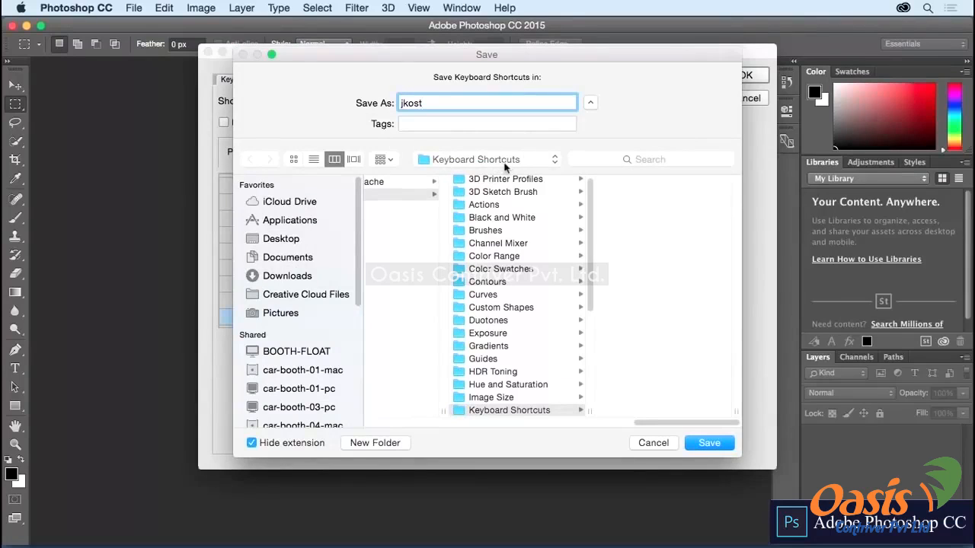
click(707, 444)
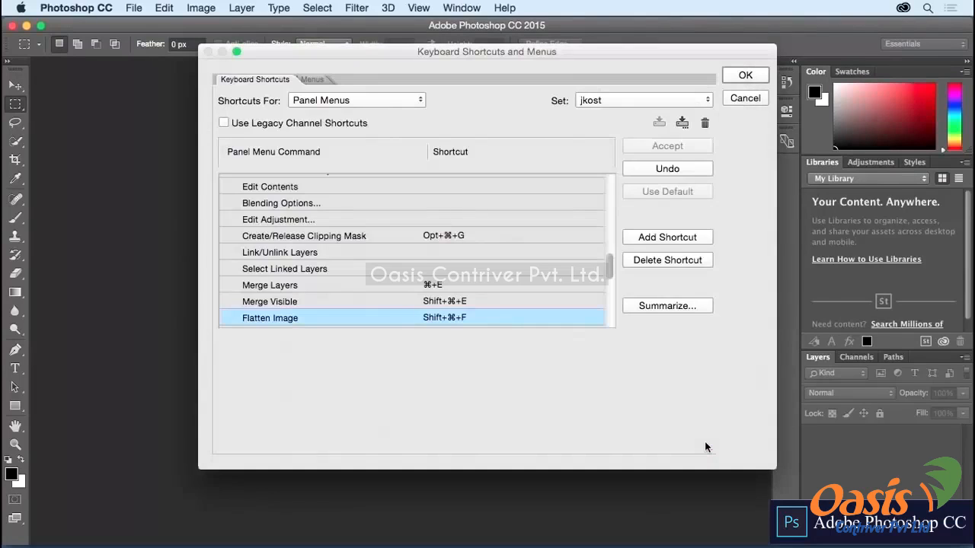
click(746, 75)
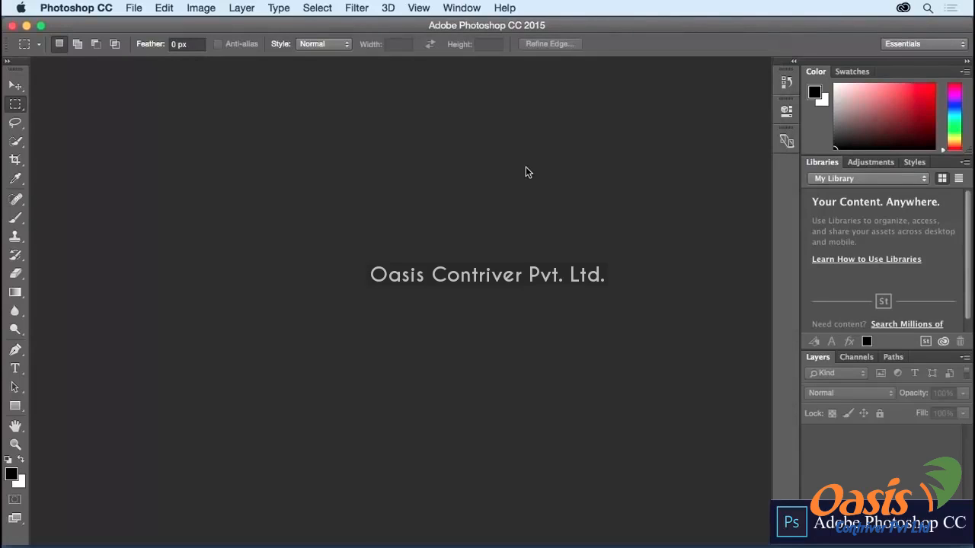
Step: Test the Mixer Brush and Foreground Color Picker shortcuts, and check the shortcut listed for Auto-Align Layers
key(b)
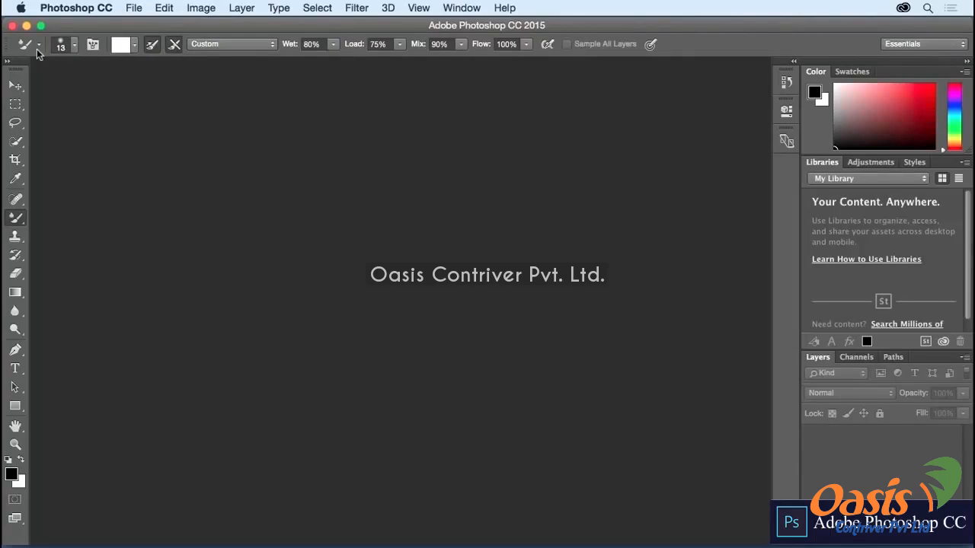
key(n)
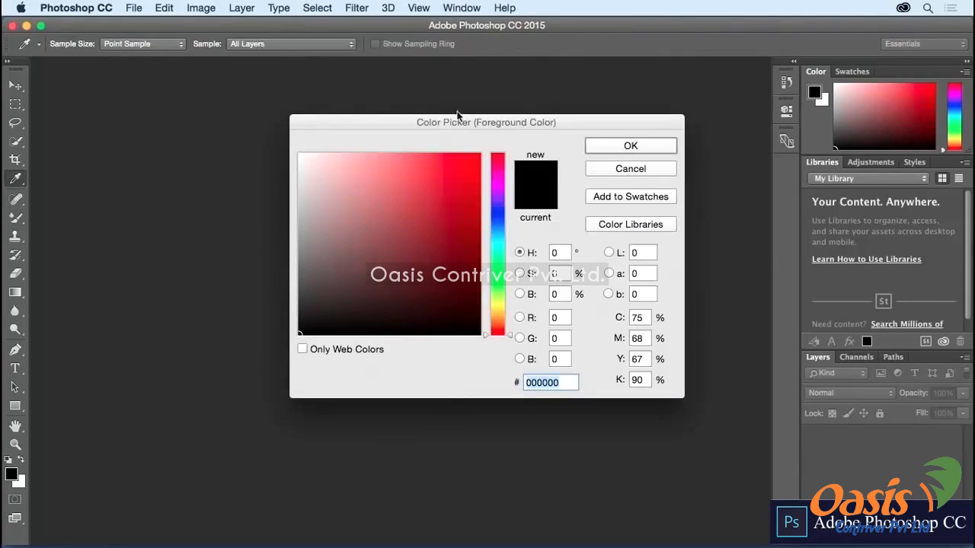
click(606, 147)
click(163, 7)
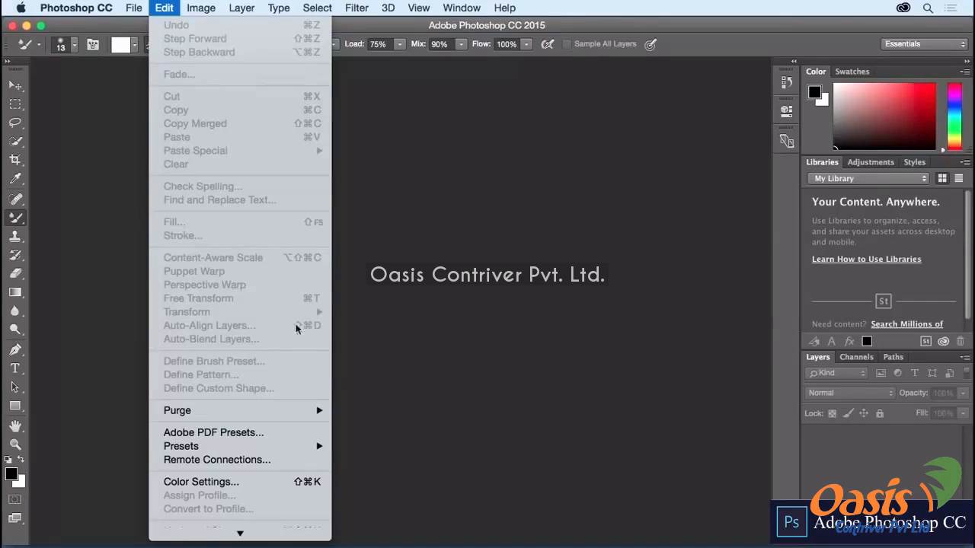
click(338, 324)
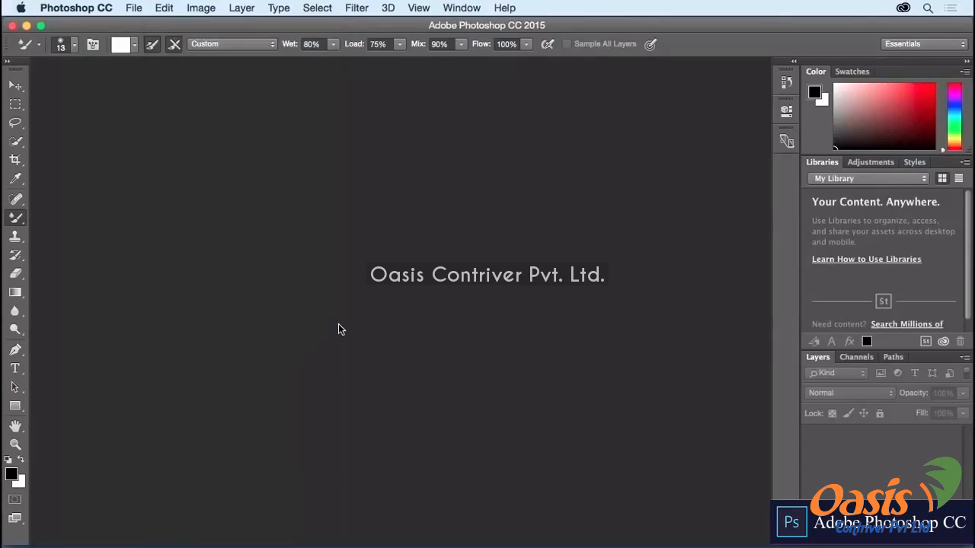
Step: Restore the keyboard shortcut set to Photoshop Defaults and apply it
click(167, 8)
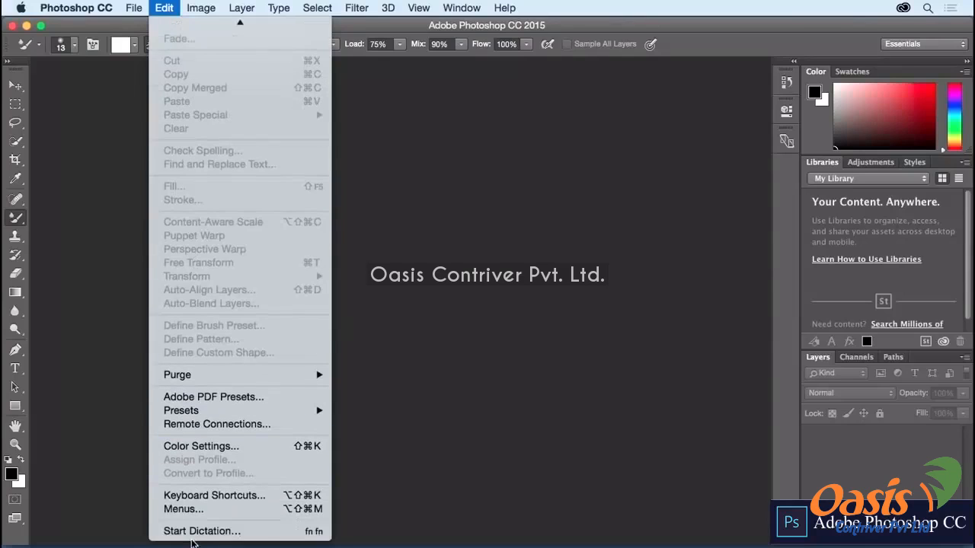
click(197, 496)
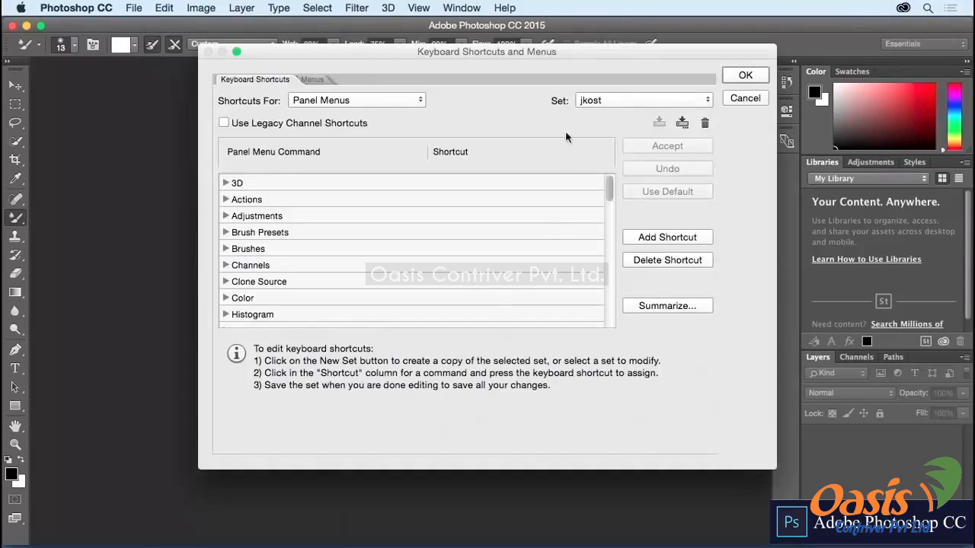
click(657, 105)
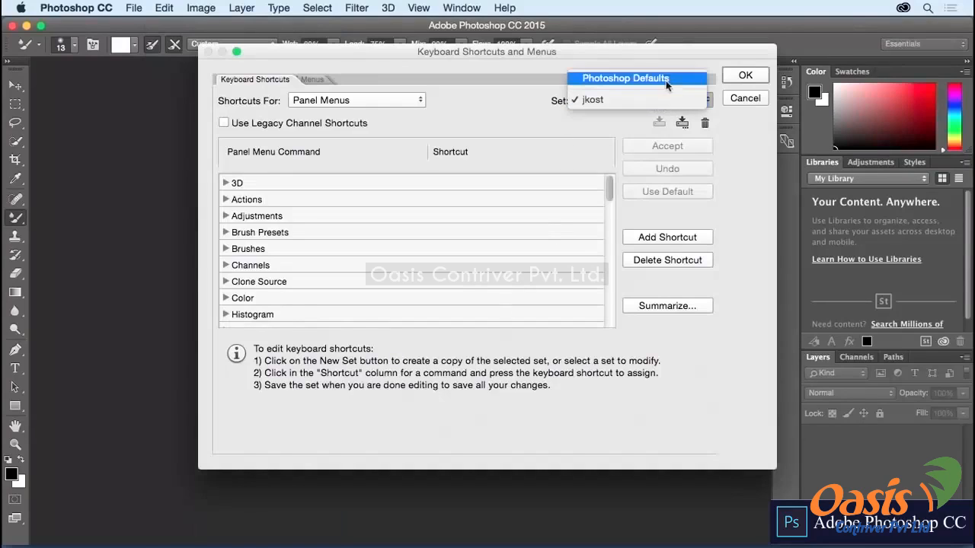
click(669, 79)
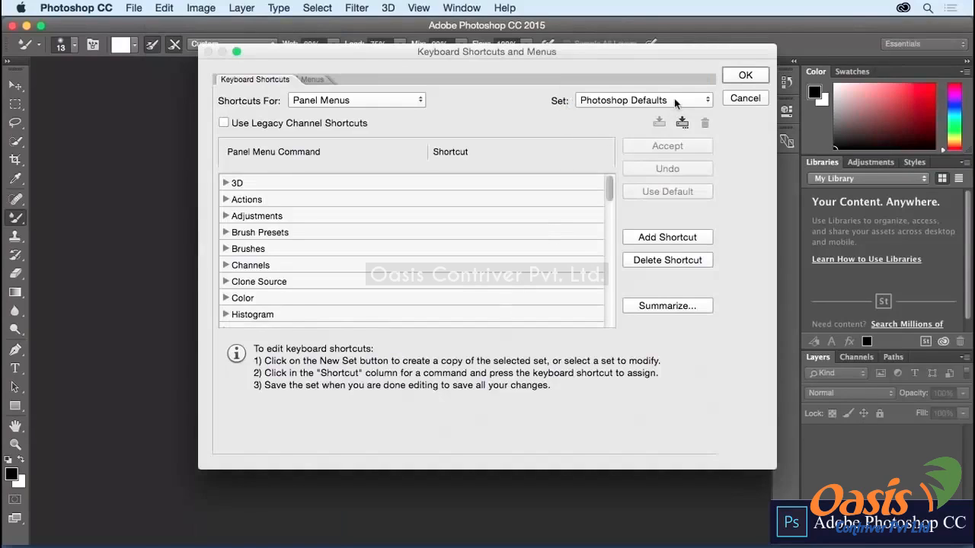
click(745, 75)
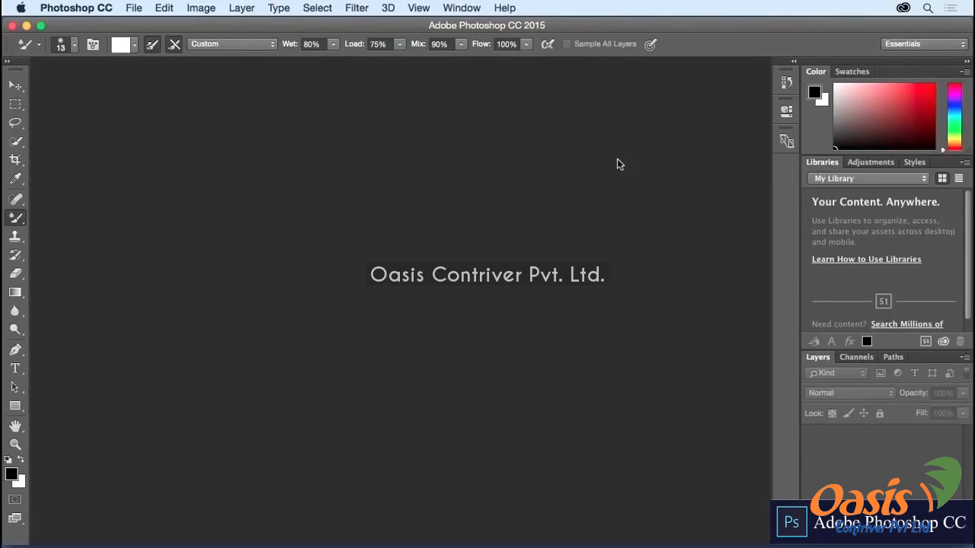
Step: Activate the Move tool and view the account sign-in options among the Help commands
key(v)
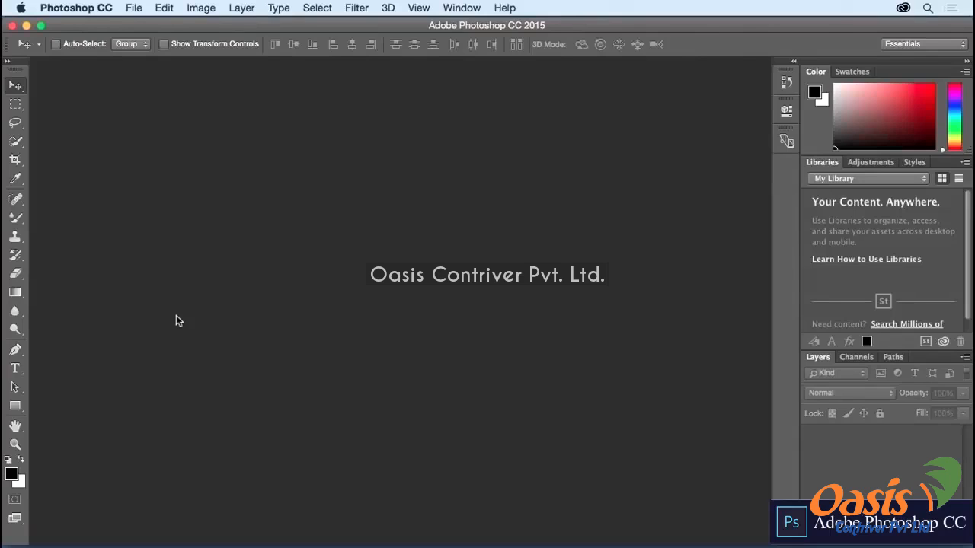
click(504, 8)
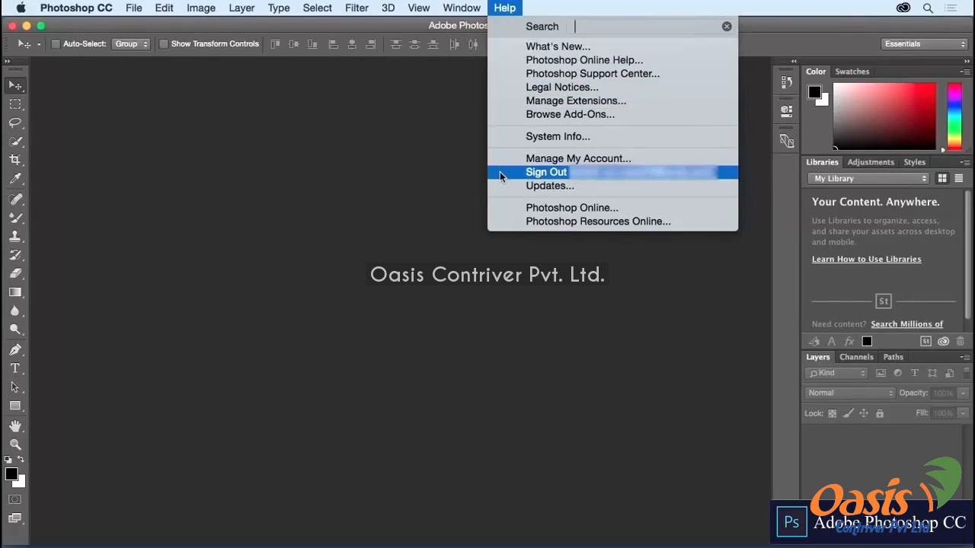
click(435, 173)
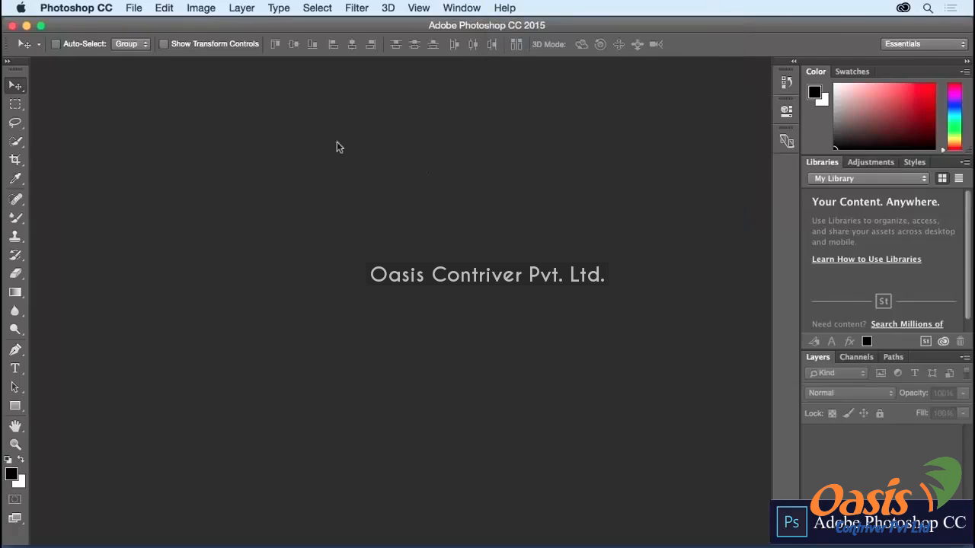
Step: In the Sync Settings preferences, view the Custom sync options, set What To Sync to Everything, and upload the settings to Creative Cloud
click(88, 15)
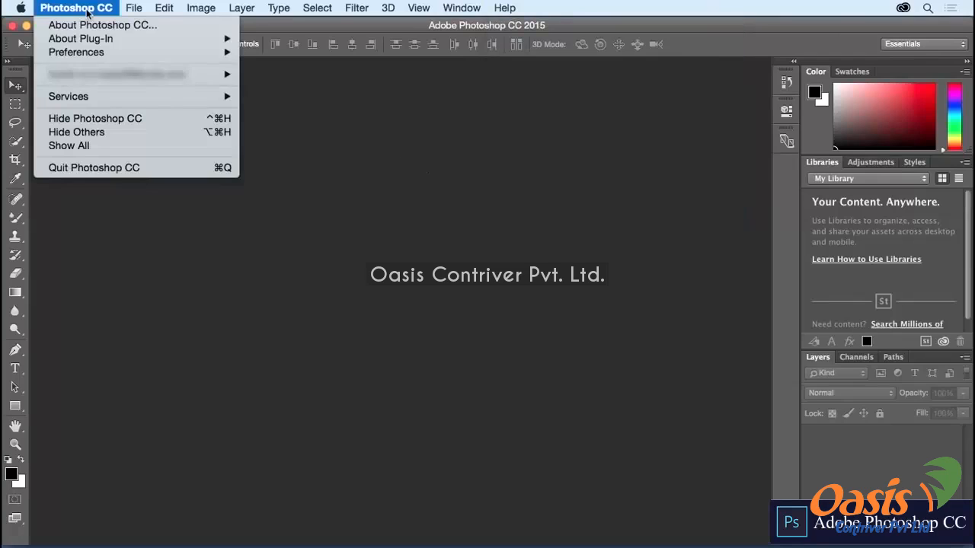
mouse_move(91, 53)
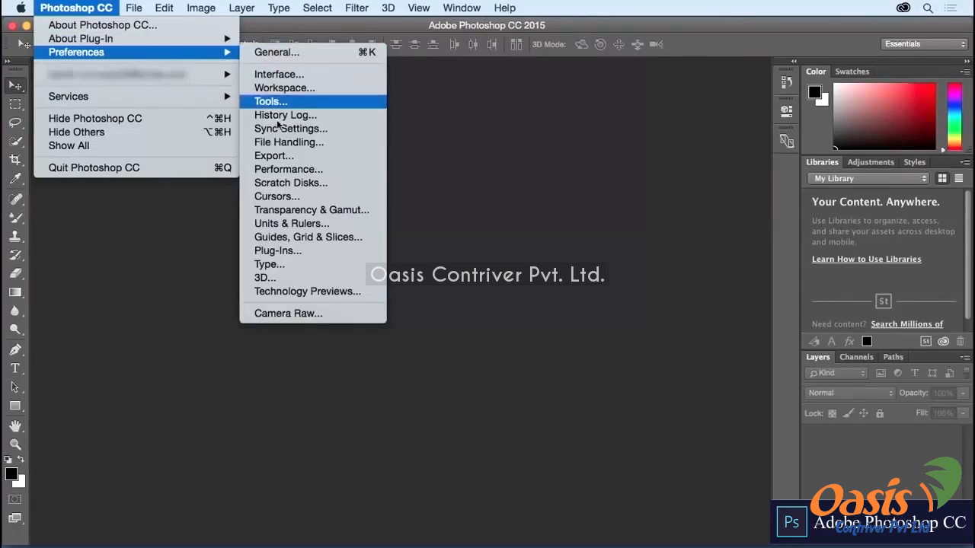
click(344, 129)
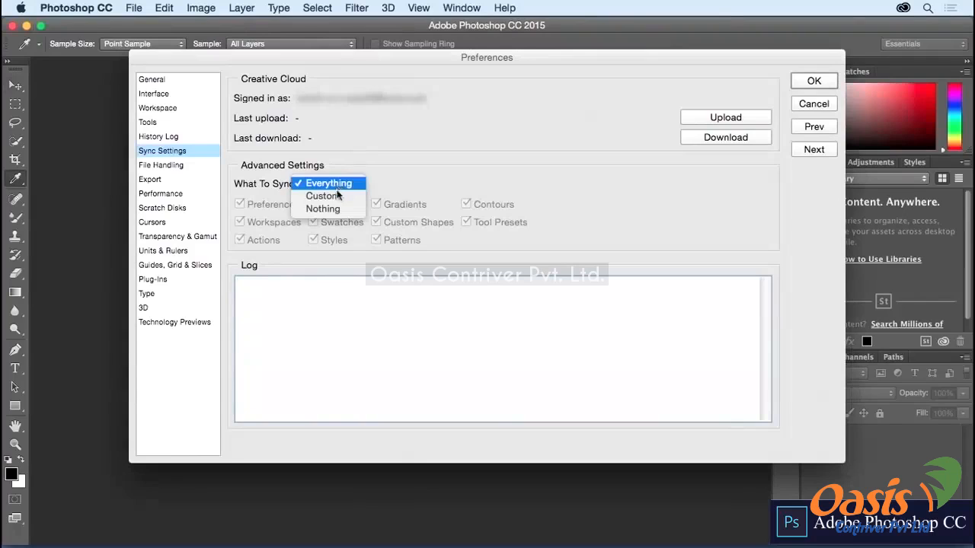
click(337, 196)
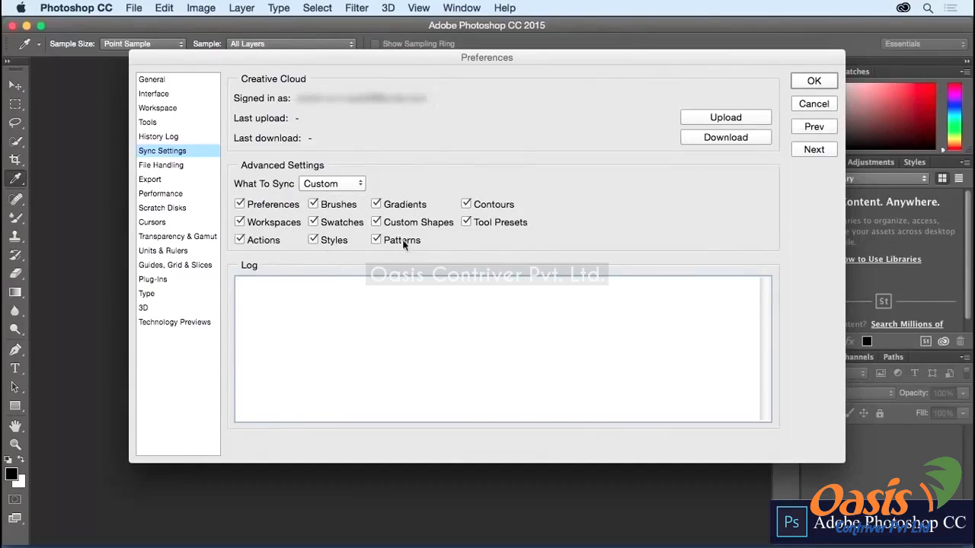
click(342, 187)
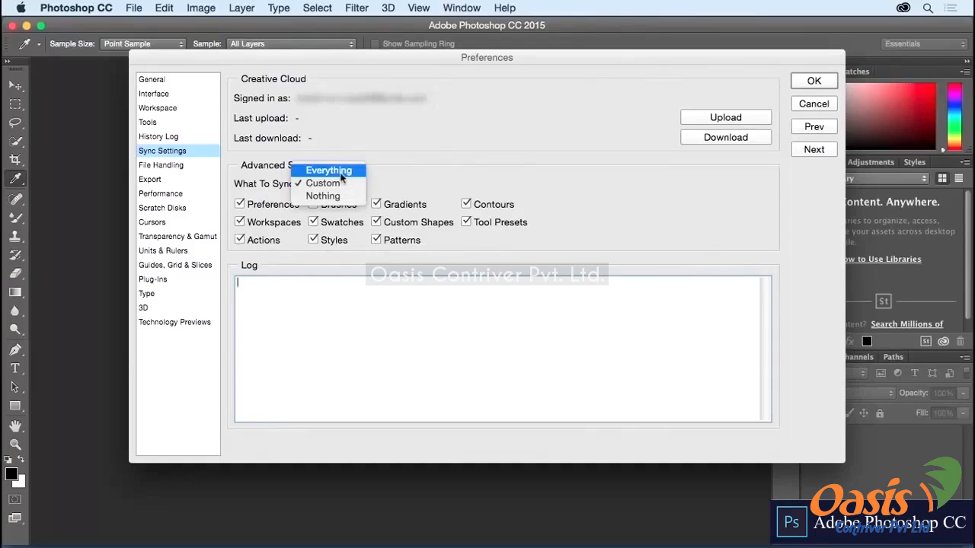
click(342, 172)
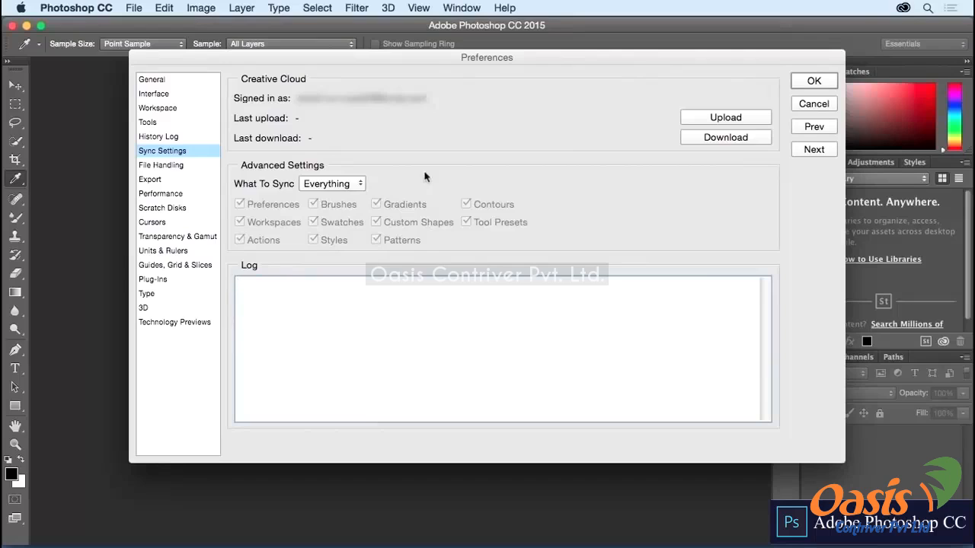
click(696, 116)
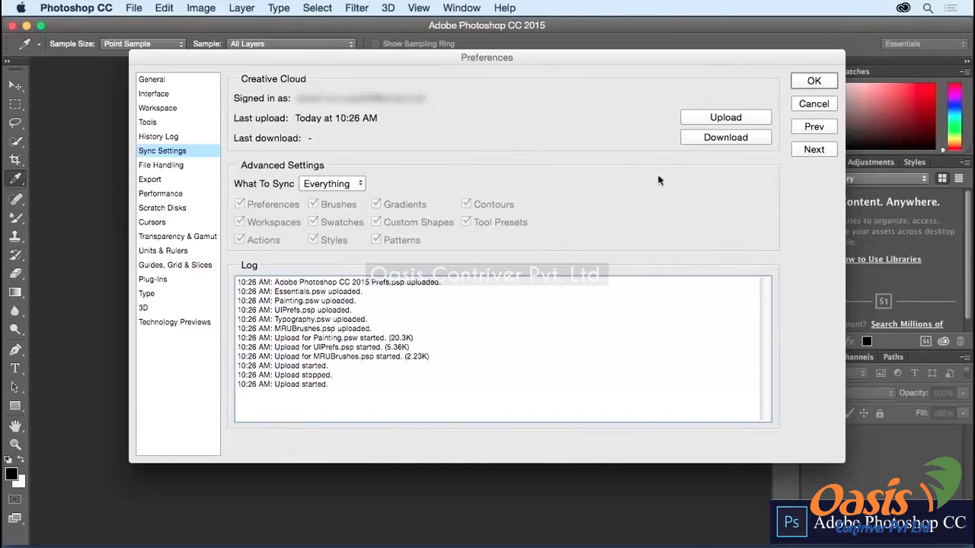
click(810, 82)
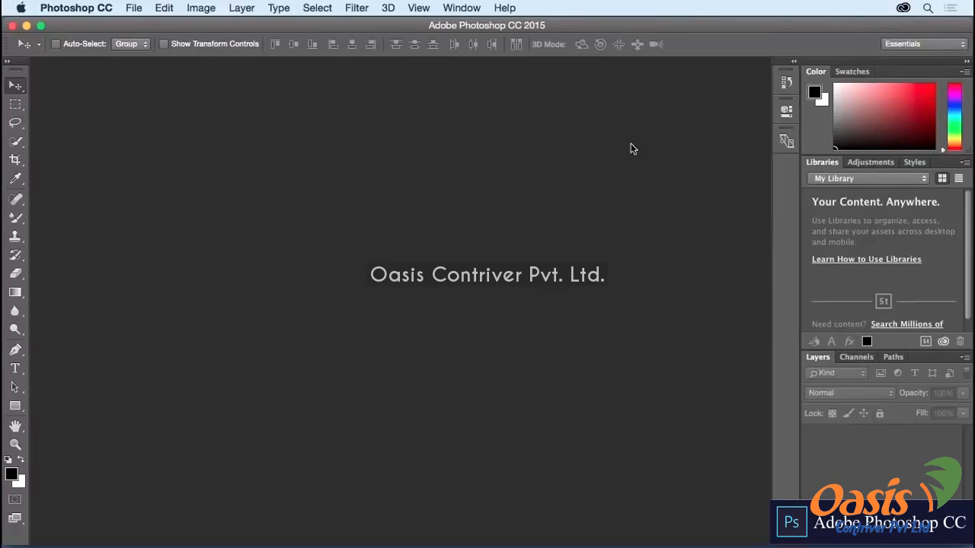